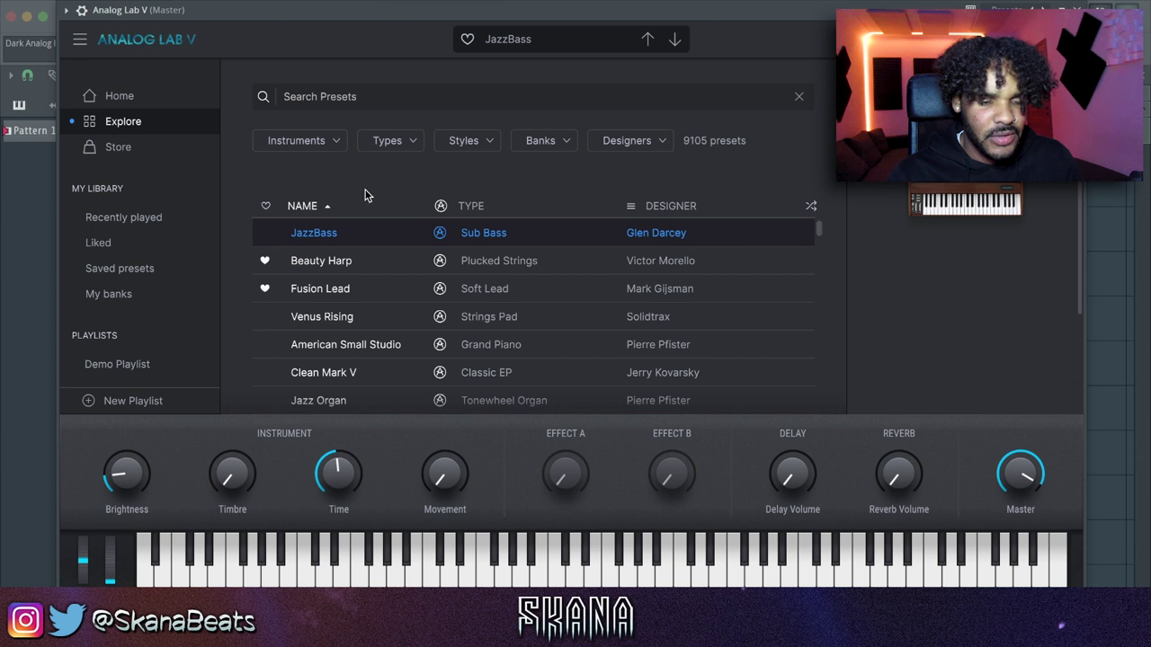
Step: Shuffle the Analog Lab V preset list, close the instrument and open its notes in the piano roll
left_click(809, 210)
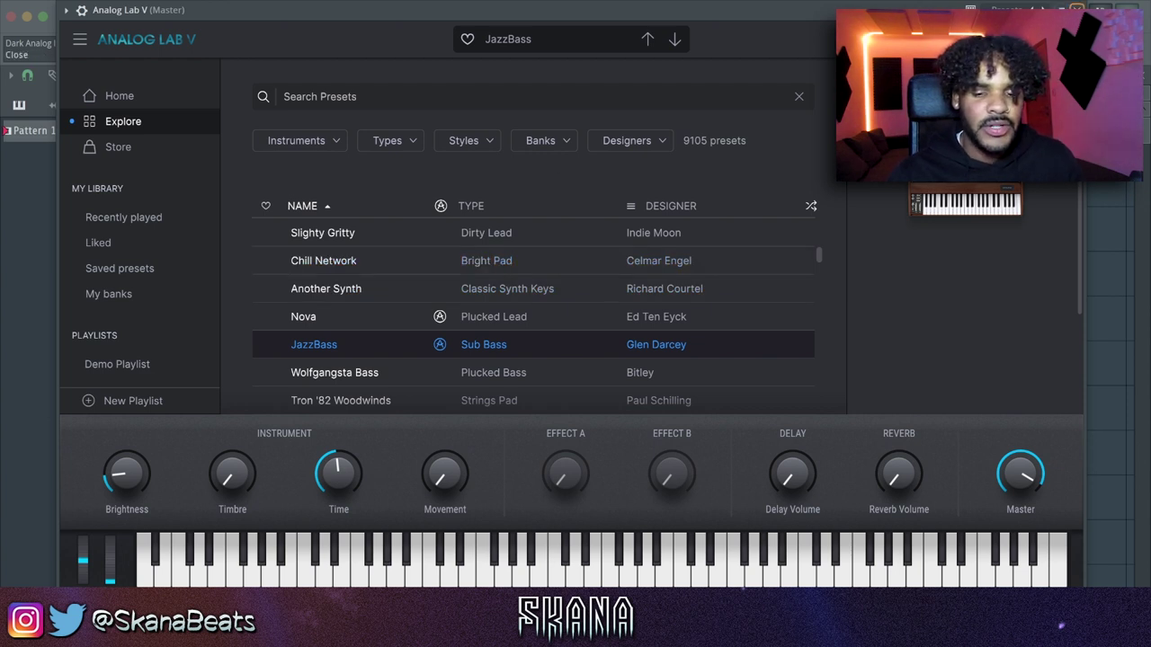
left_click(1076, 10)
left_click(513, 199)
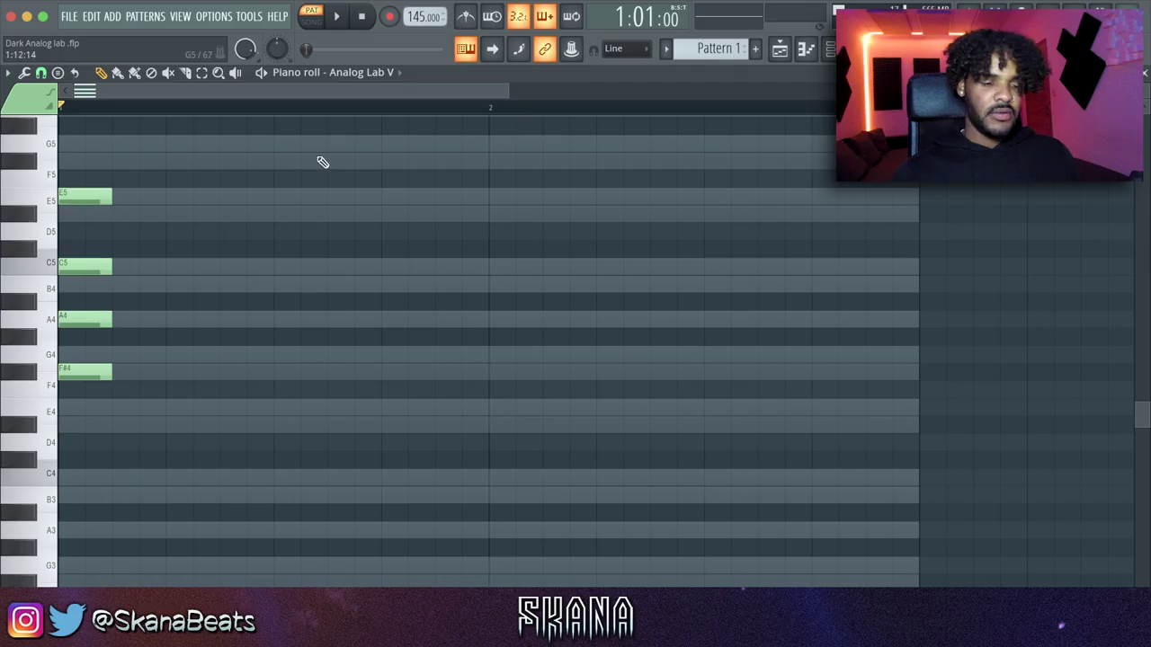
Step: Copy the whole F#4, A4, C5 and E5 chord from bar 1 to the start of bar 2
left_click_drag(139, 178, 95, 404)
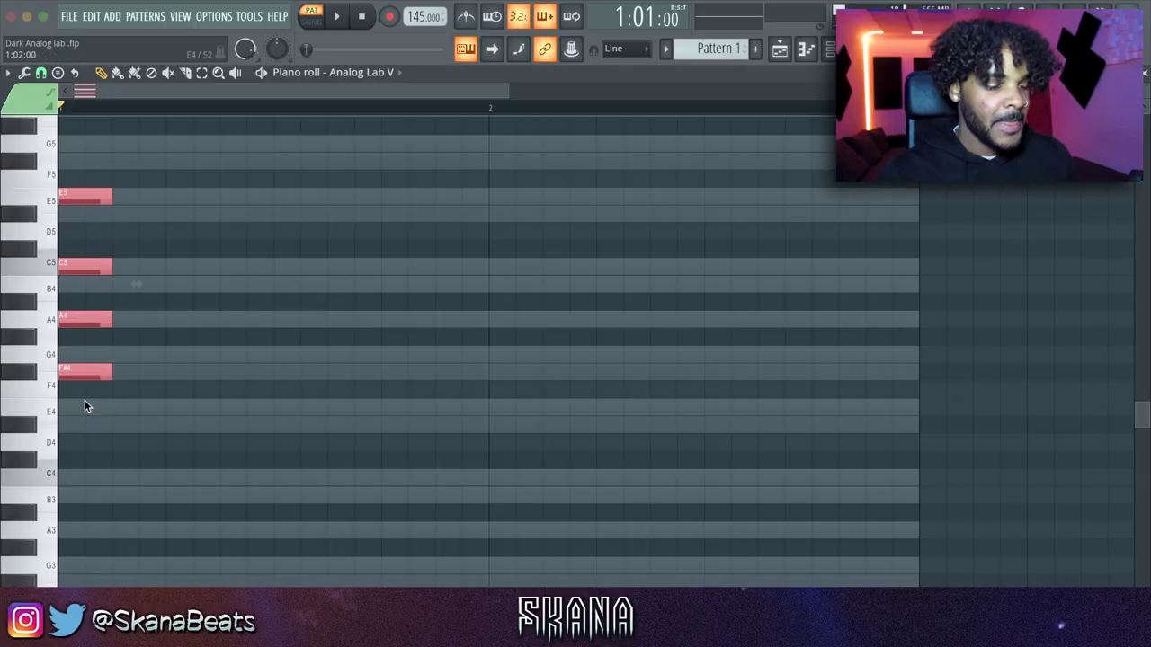
left_click(221, 326)
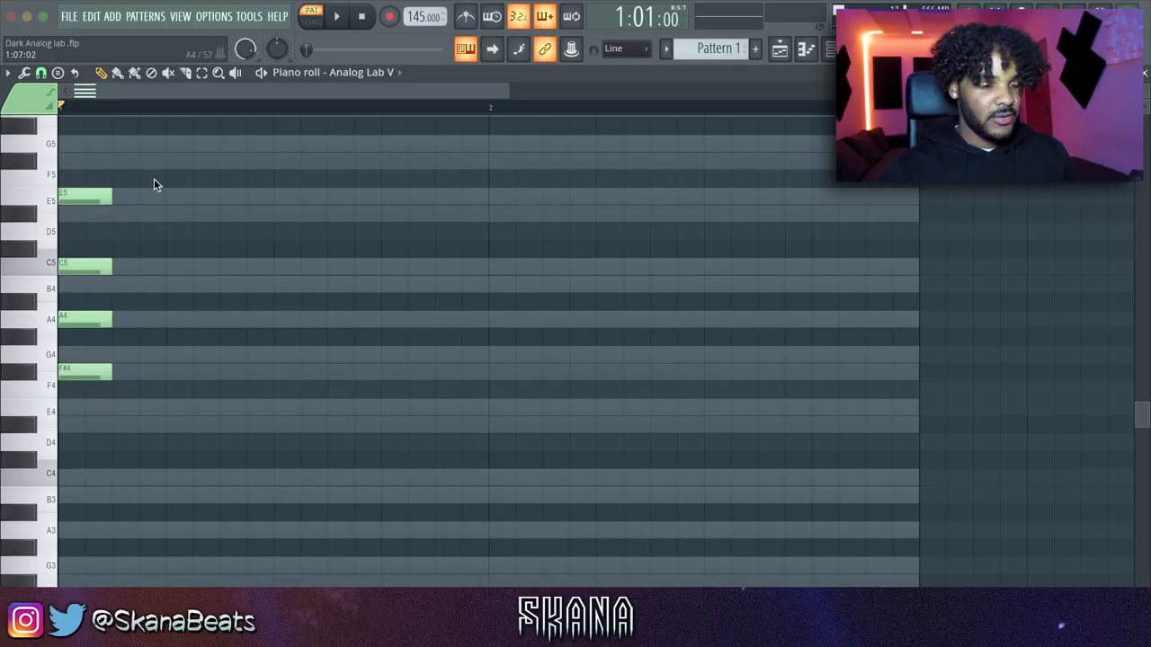
key("ctrl+a")
left_click_drag(88, 373, 417, 373)
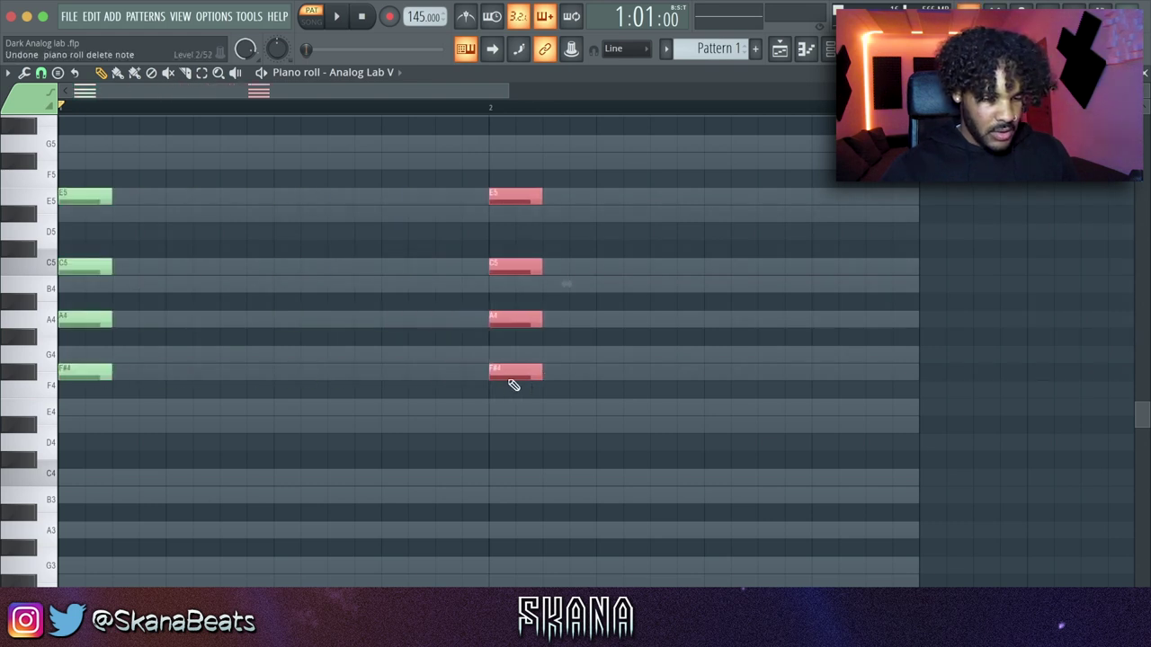
Step: Build a C4, E4, G4 and B4 chord in bars 2 and 4 and a D#4, F#4 and A4 chord in bar 3
left_click(513, 286)
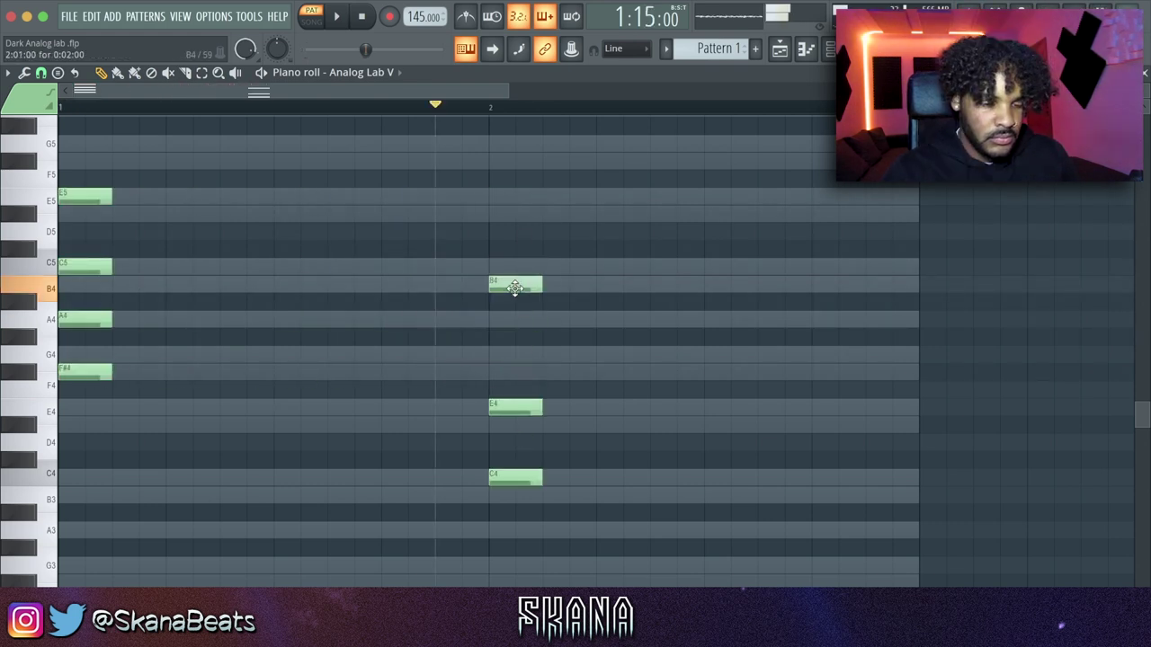
key("space")
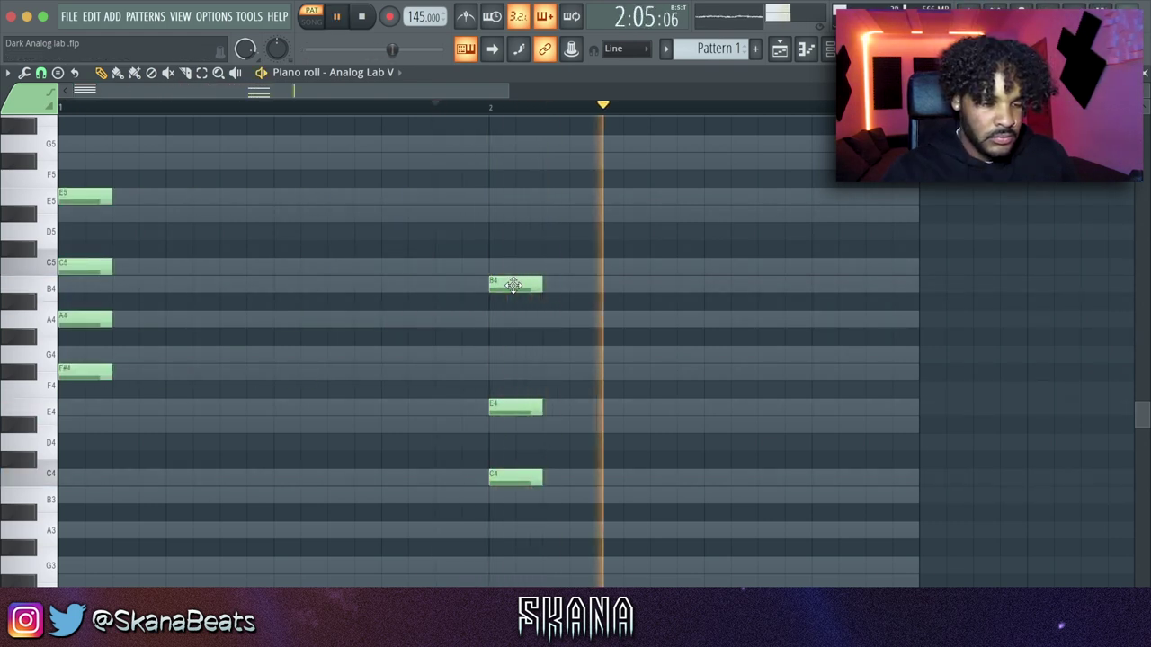
key("space")
left_click_drag(492, 352, 494, 351)
key("space")
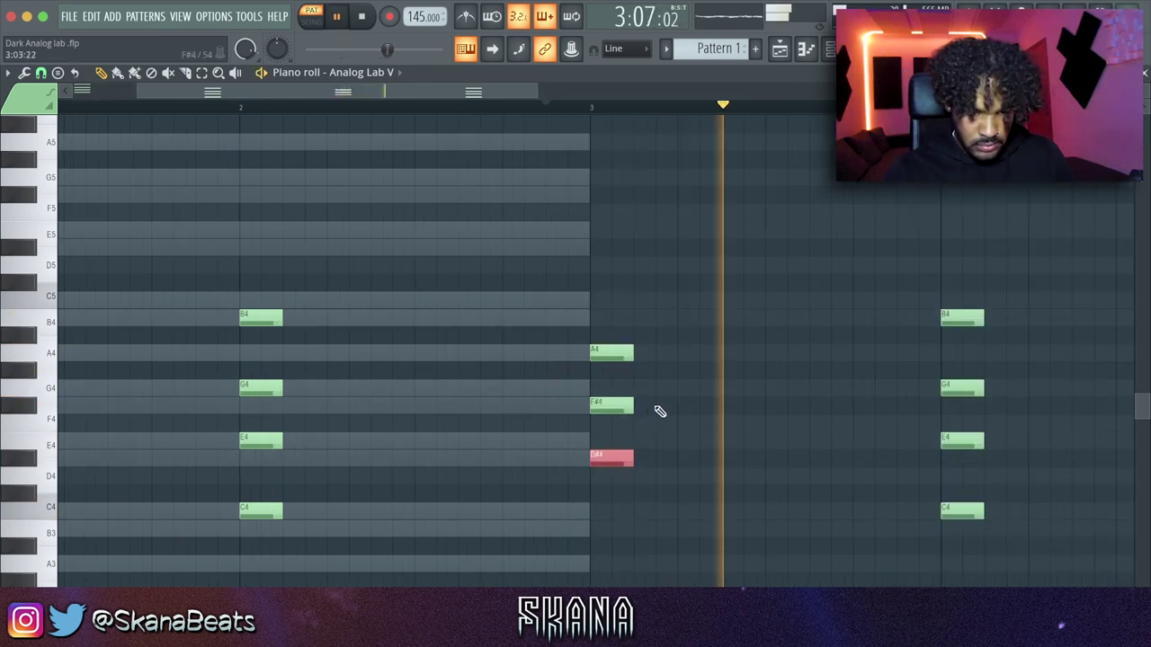
Step: Lower the bottom note of the bar 4 chord to B3, trying it without B4 and checking it in playback
scroll(750, 372, "down", 2)
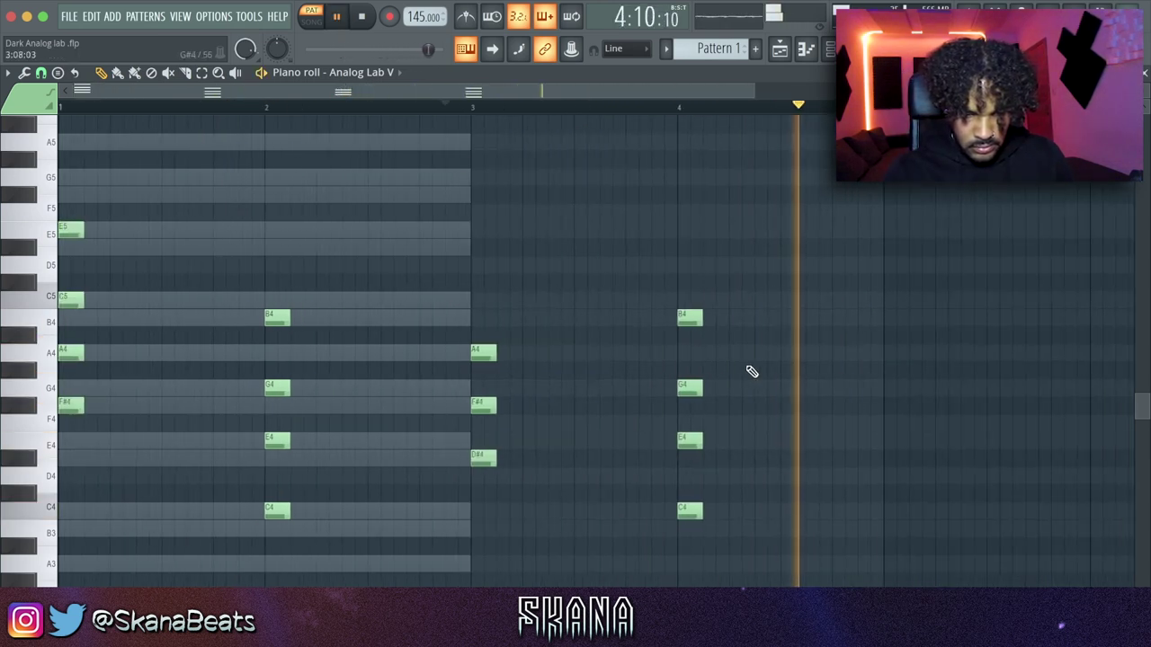
right_click(689, 317)
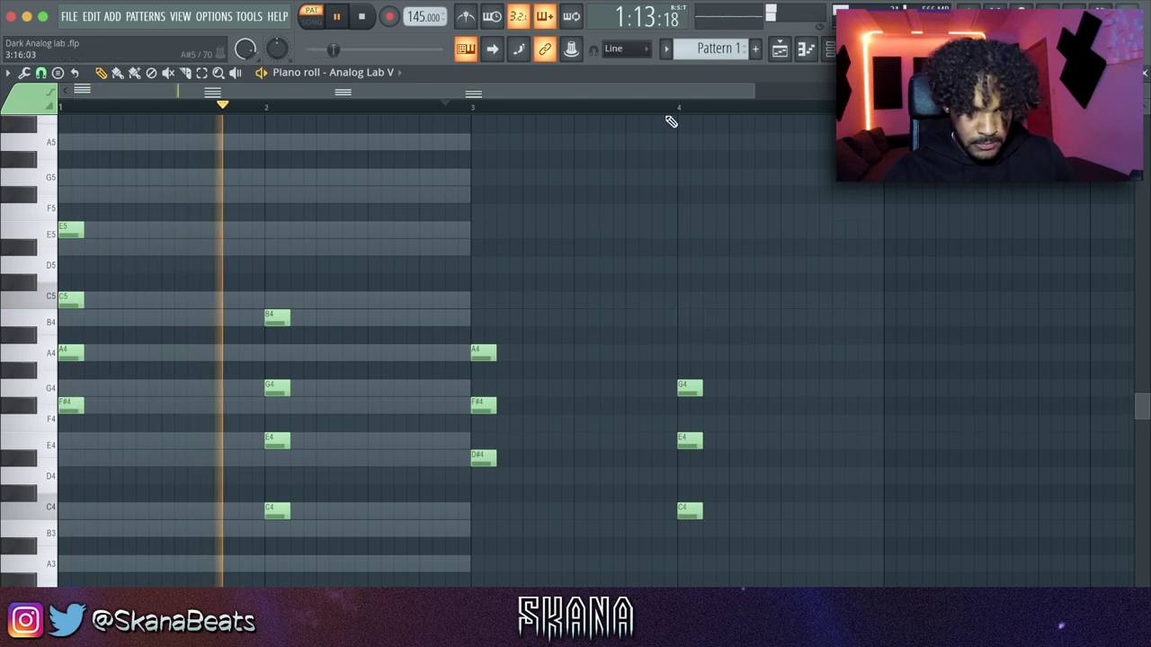
left_click(641, 108)
key("space")
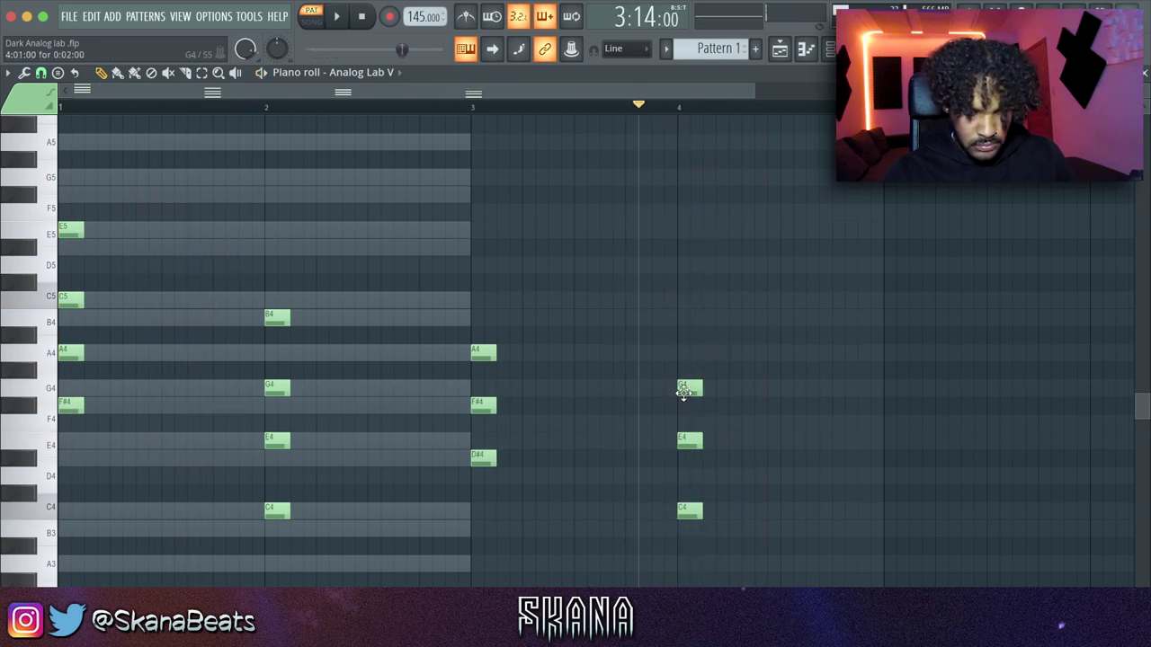
key("space")
key("space")
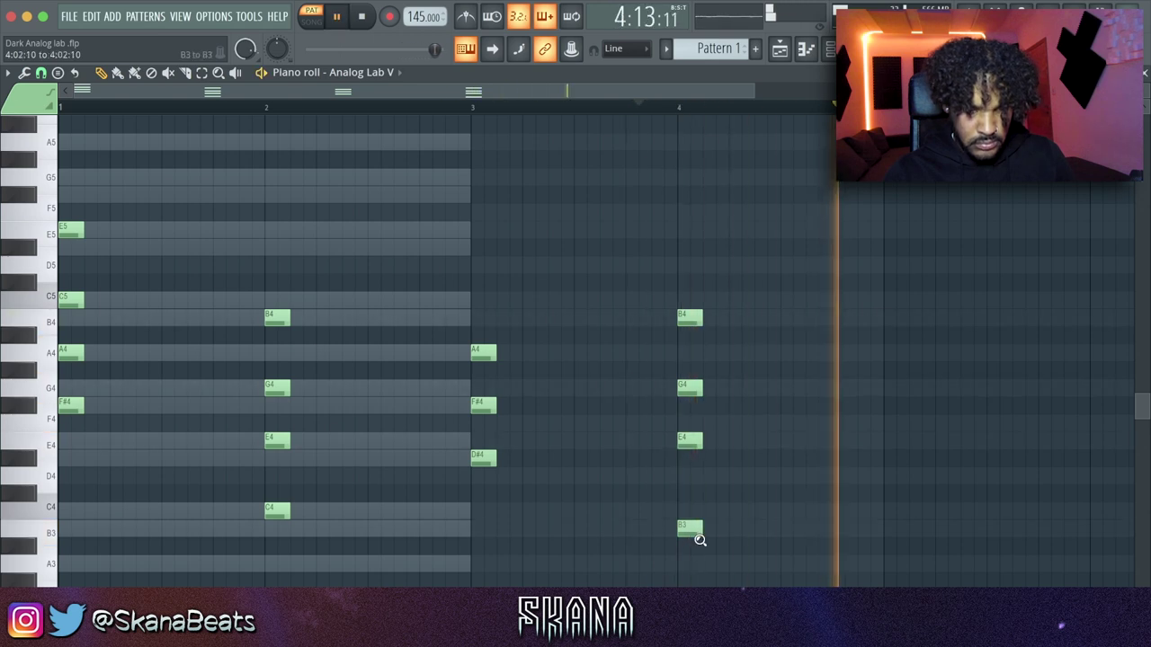
Step: Duplicate the four-bar chord progression into bars 5 to 8 and raise the bottom note of the bar 4 chord to C4
key("ctrl+a")
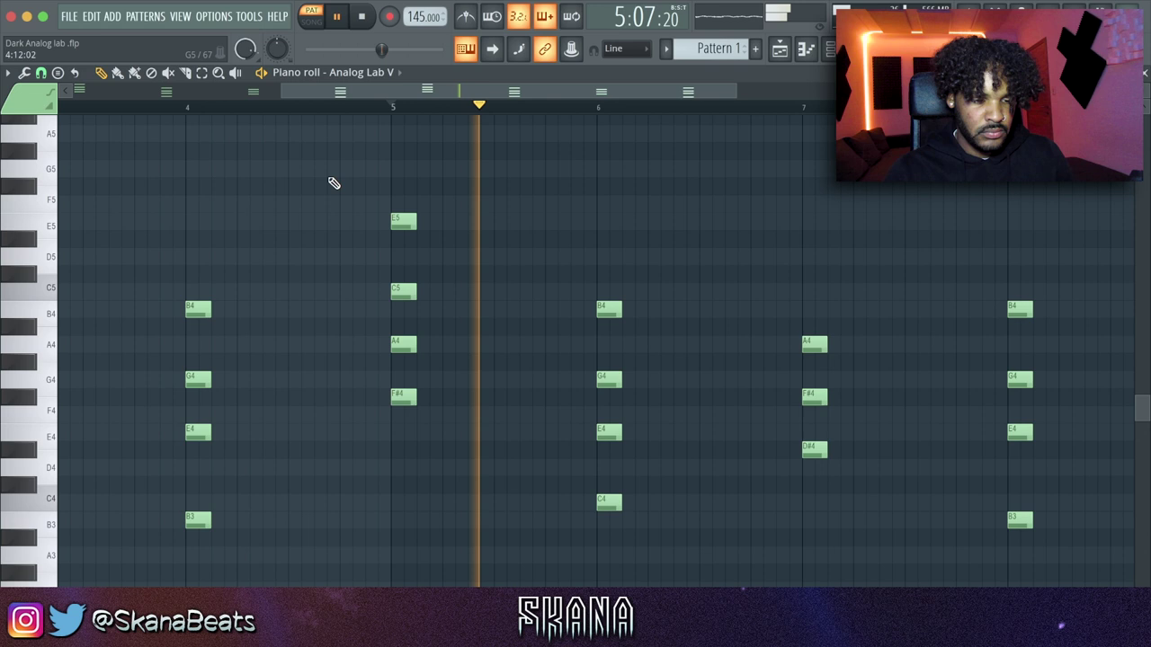
scroll(344, 386, "down", 2)
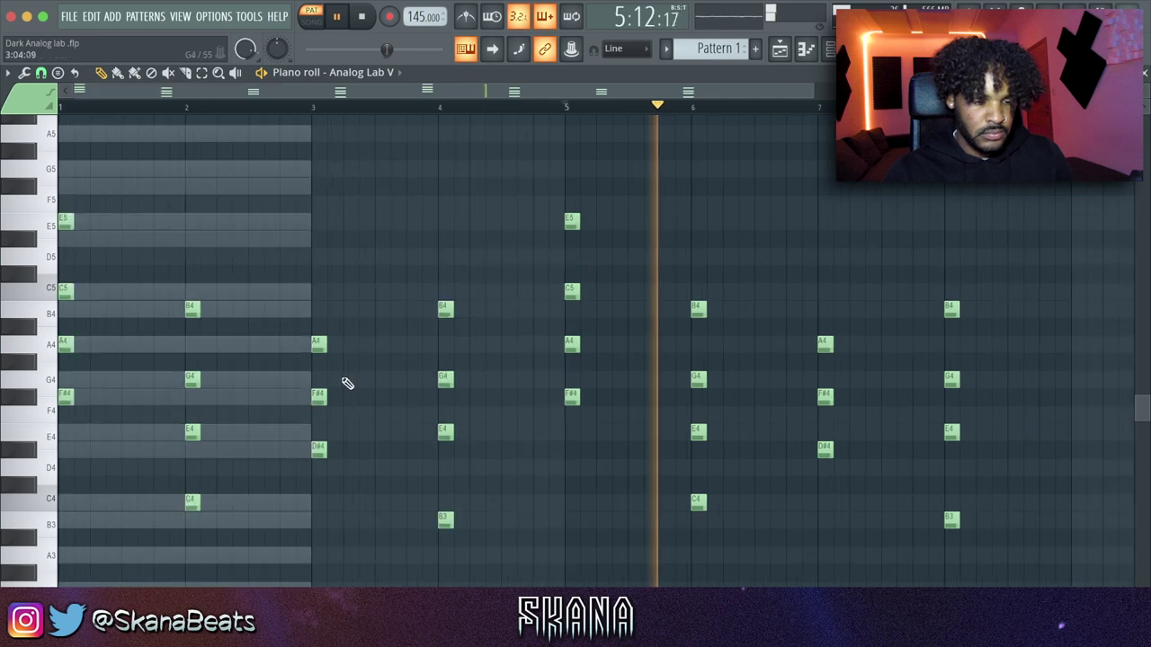
left_click_drag(441, 512, 442, 497)
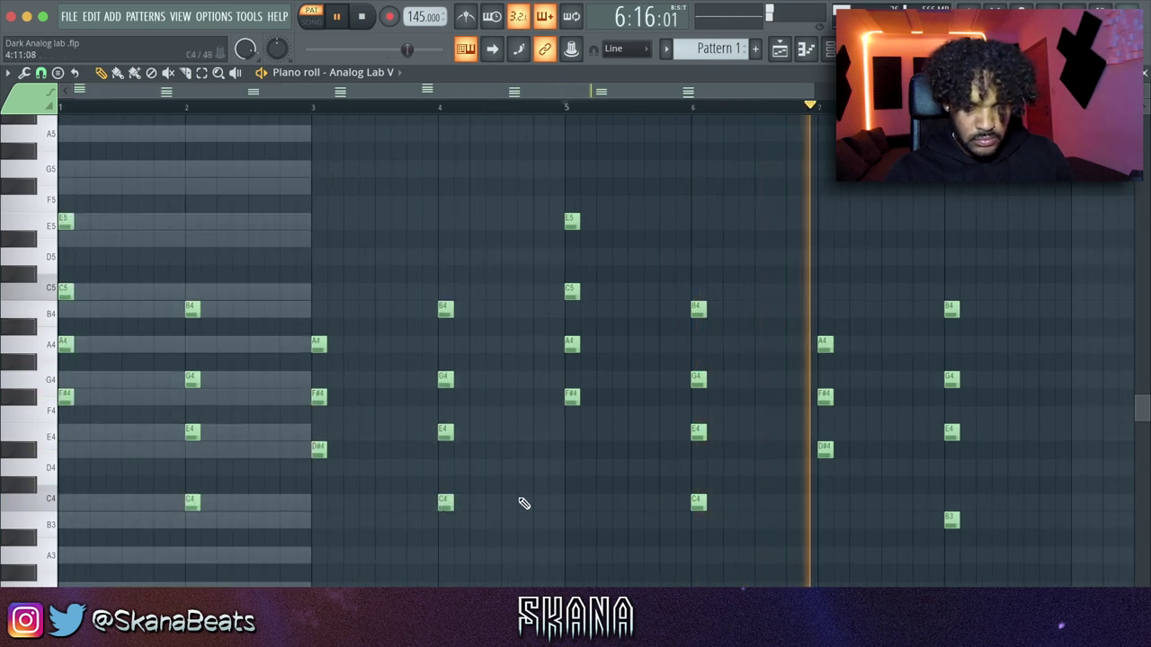
scroll(868, 449, "up", 1)
scroll(899, 404, "down", 1)
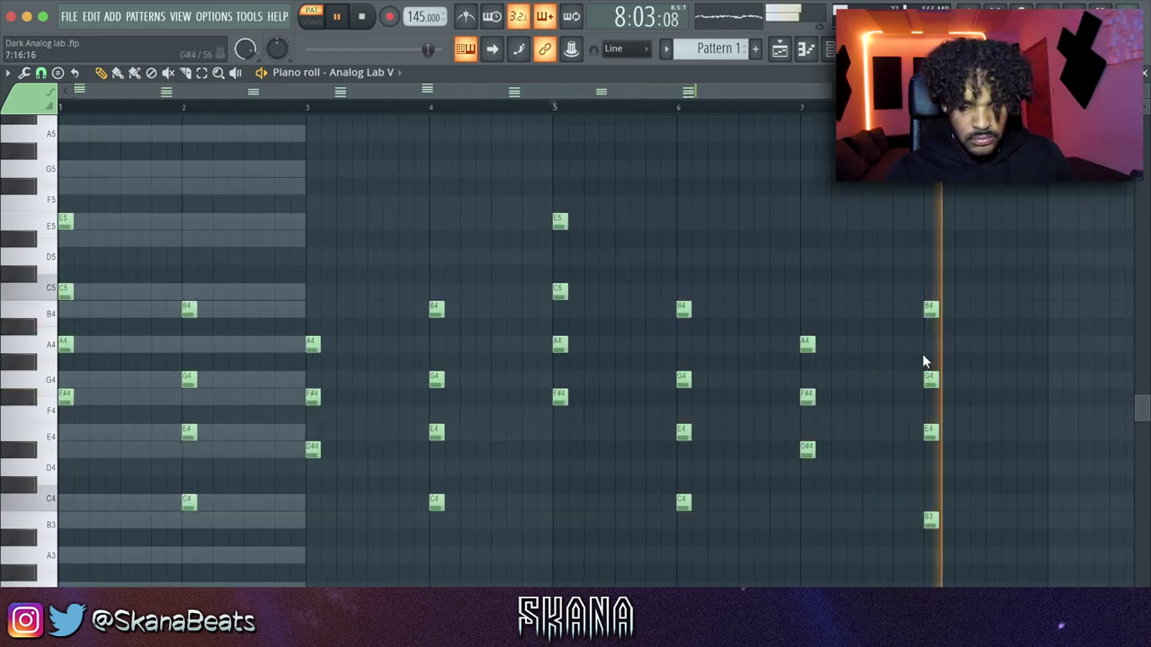
Step: Remove the B4 note from the bar 8 chord and play the ending back from bar 7
key("space")
left_click(803, 100)
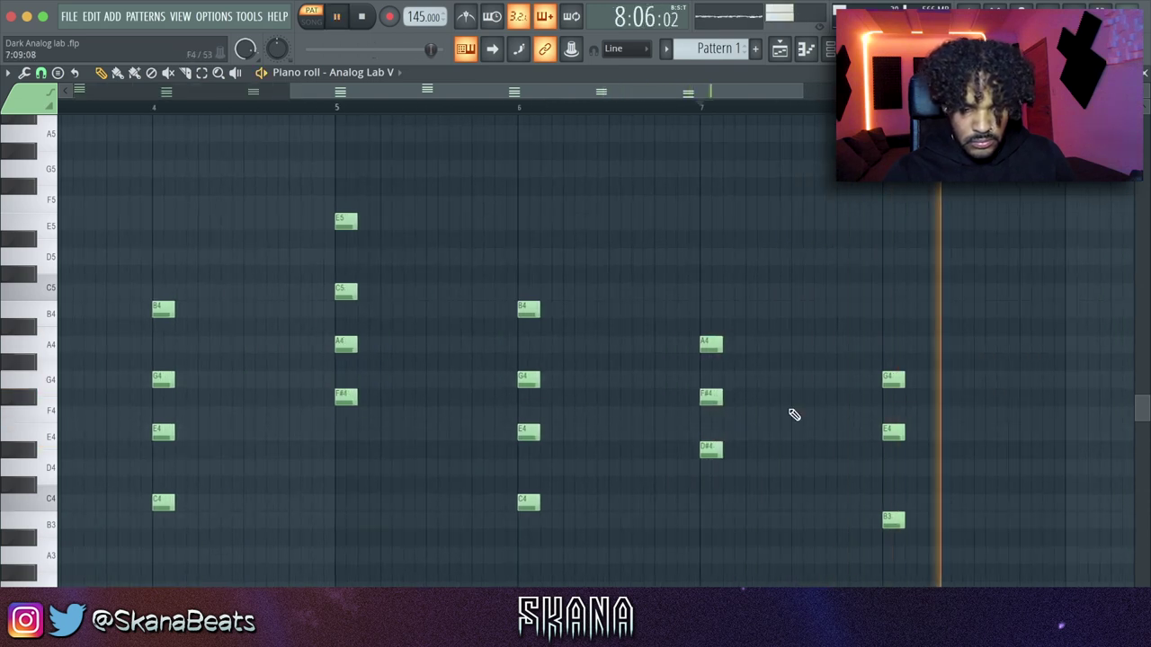
key("space")
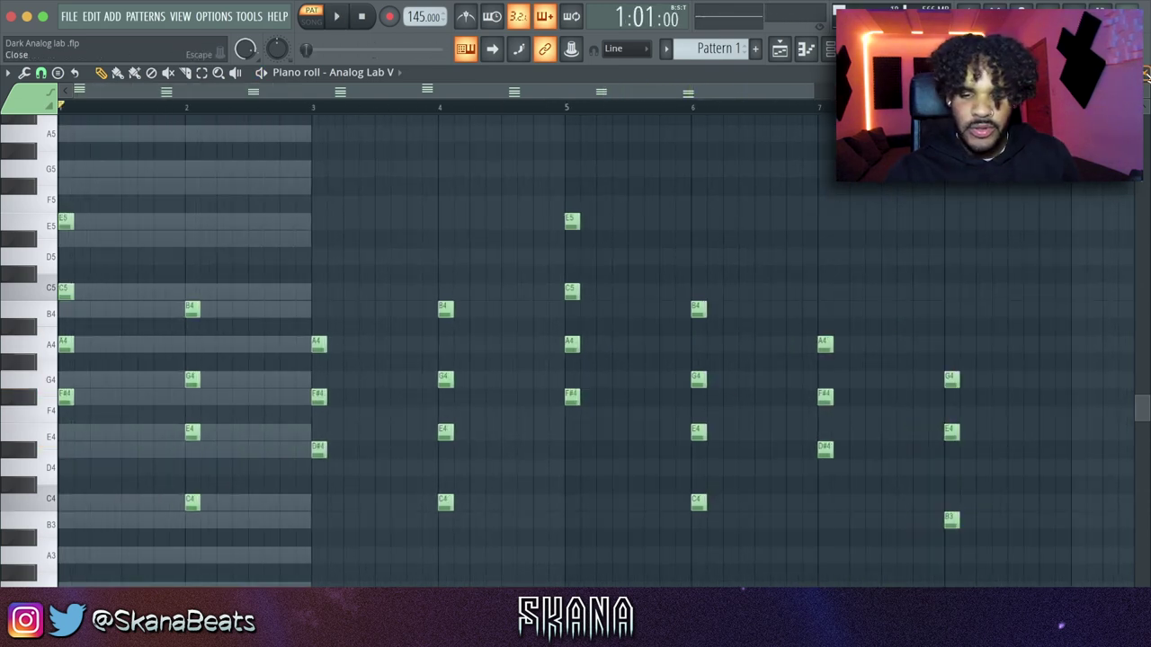
Step: Add a second Analog Lab V channel, filter its presets by the Arpeggio type and shuffle the list
left_click(1145, 76)
left_click(367, 248)
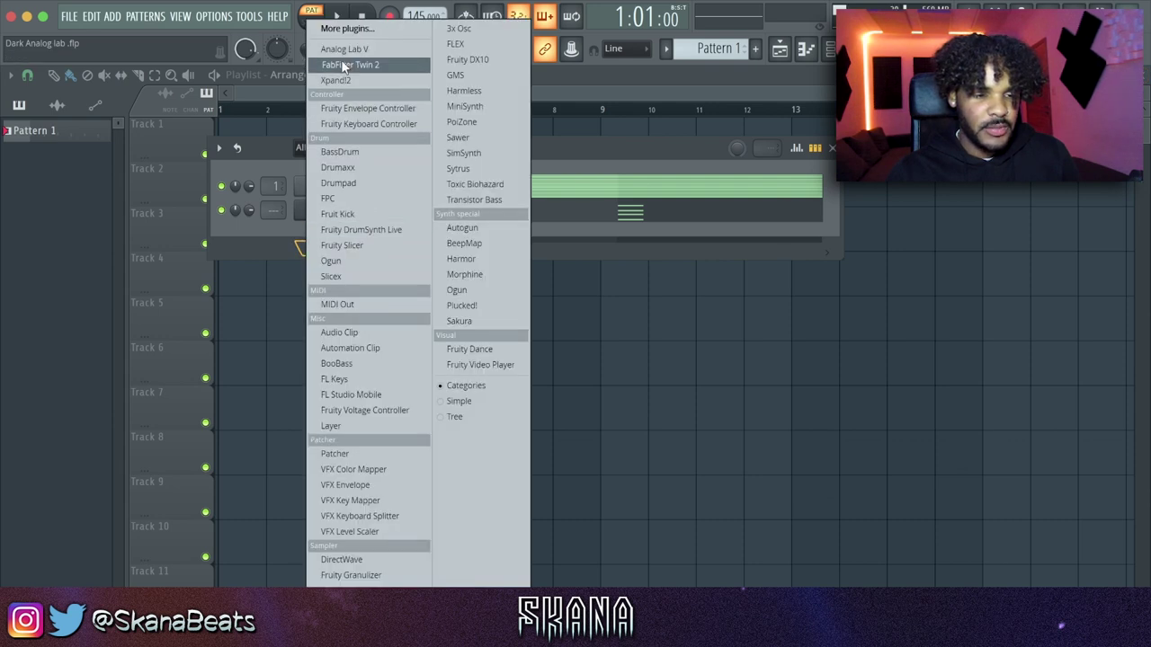
left_click(341, 59)
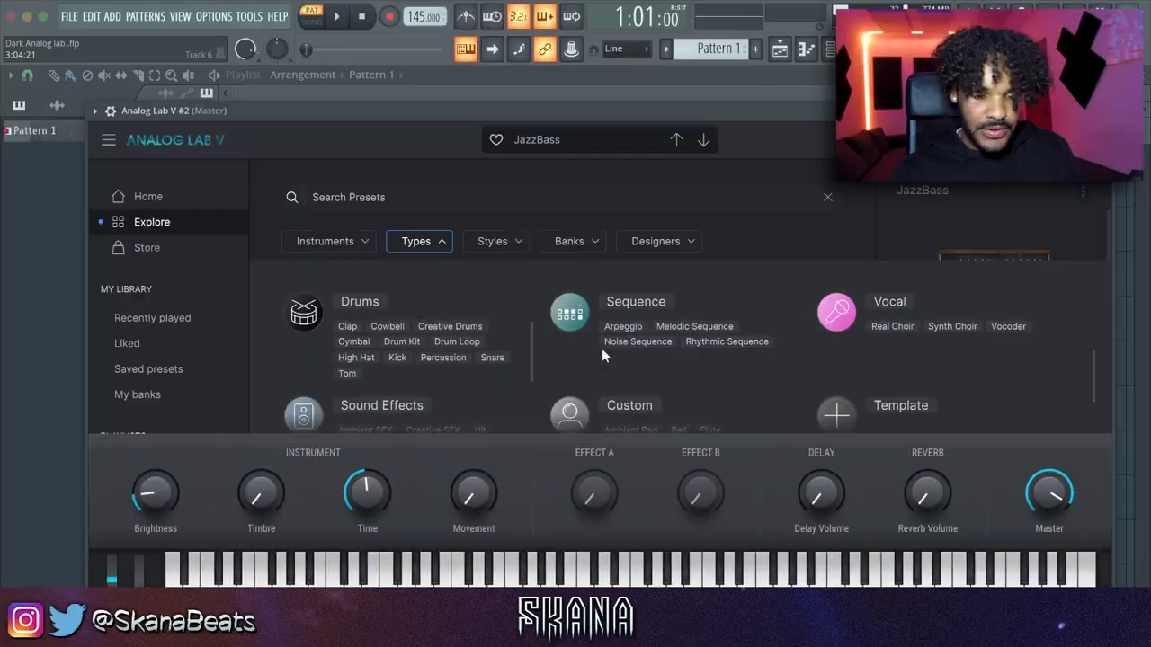
left_click(622, 329)
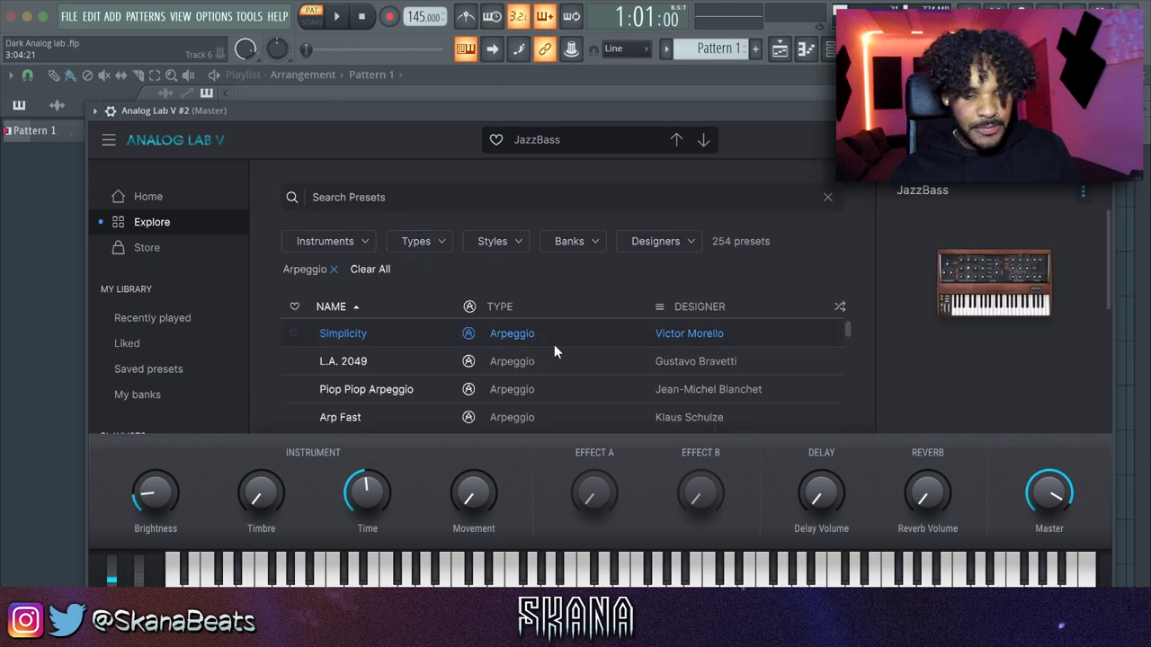
left_click(833, 304)
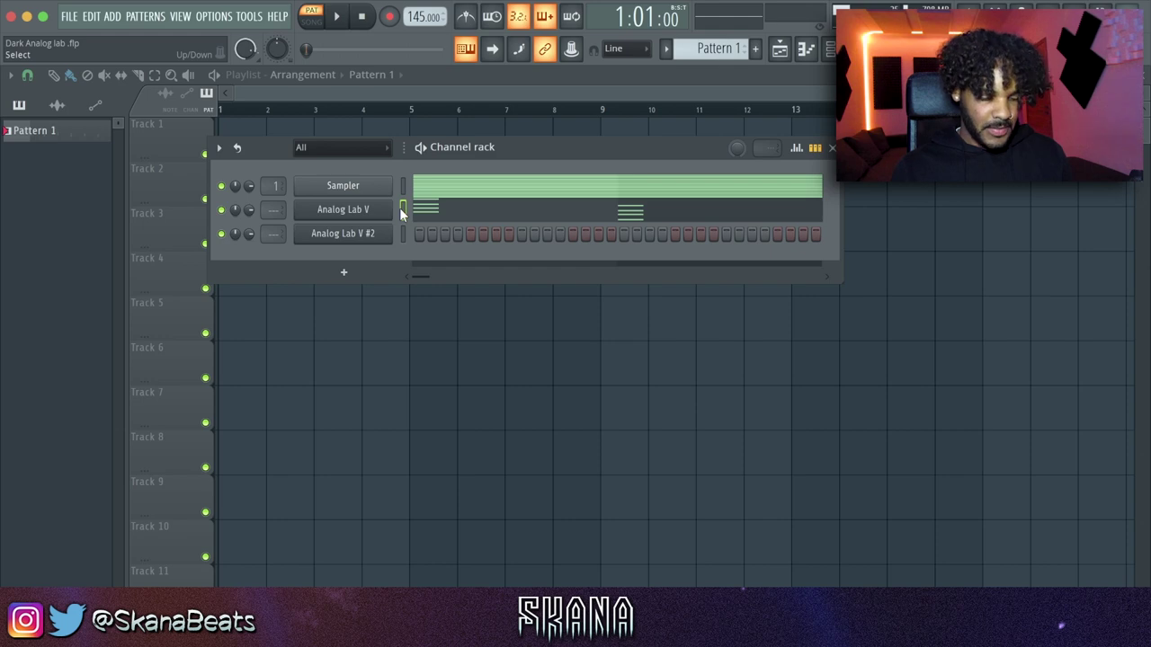
Step: Paste the chords into the Analog Lab V #2 channel as full-bar notes and load the Classic Arpeggio preset
key("ctrl+v")
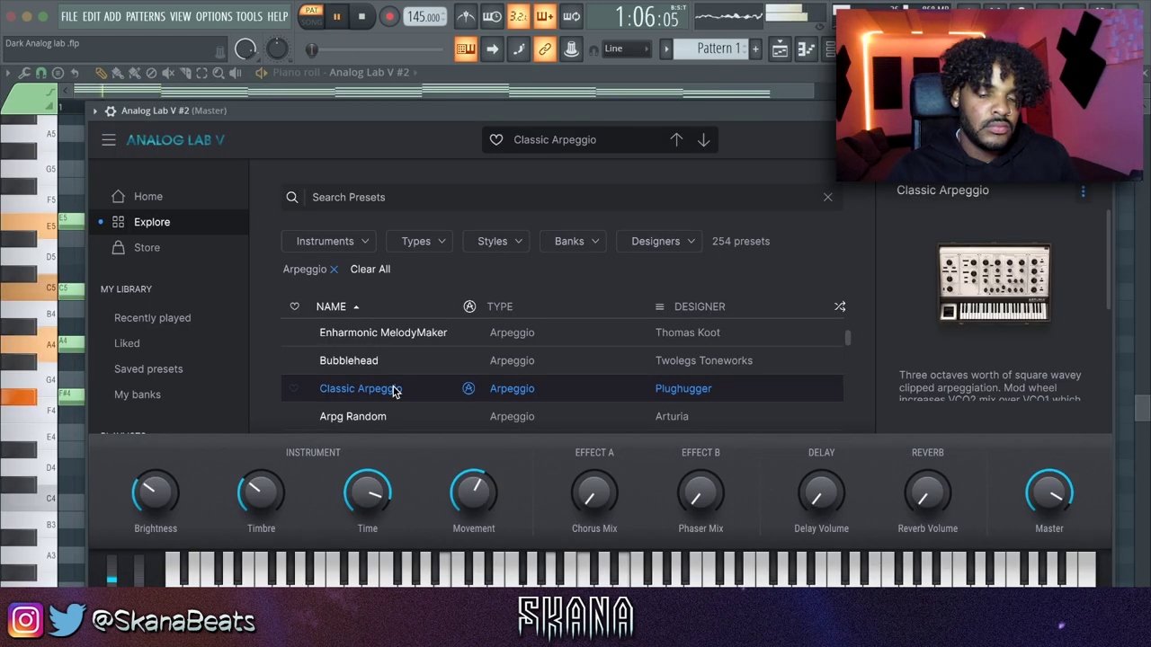
scroll(394, 388, "down", 2)
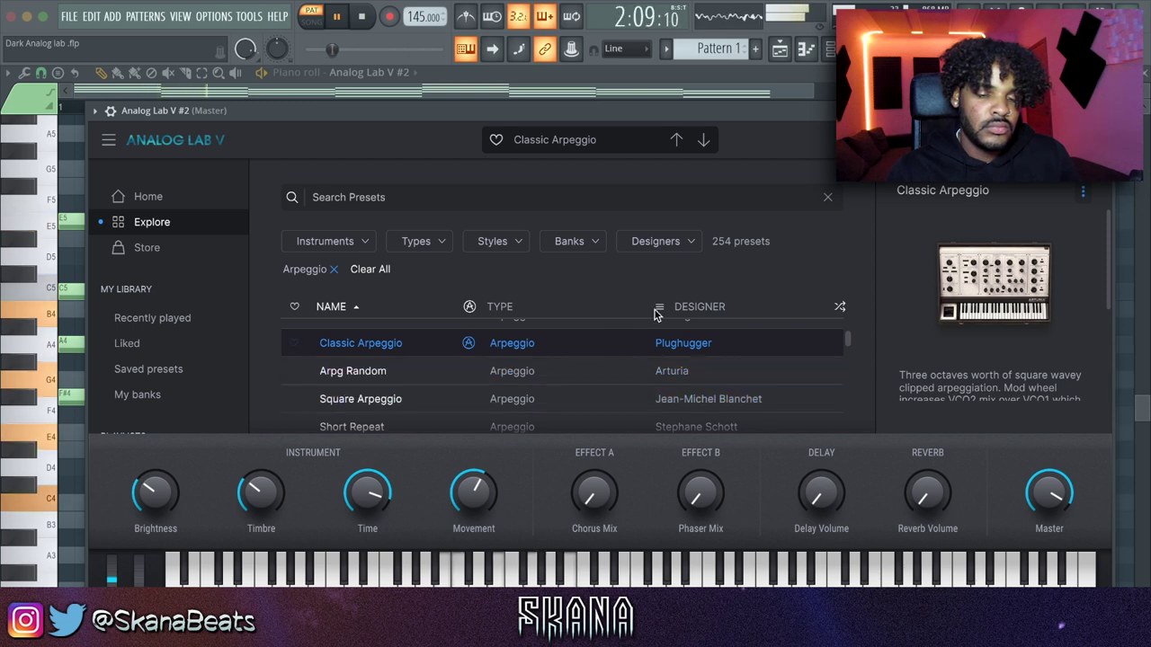
key("Escape")
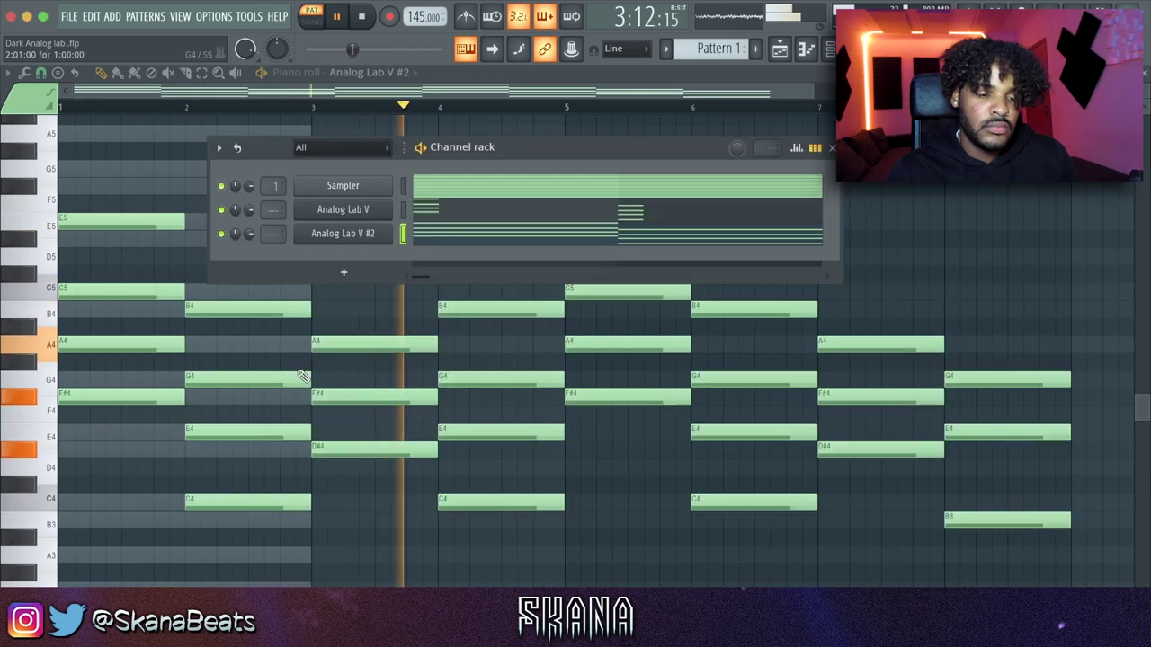
Step: Route the arpeggio to mixer Insert 2 and add Gross Beat with the Momentary preset's 1/2 Speed time effect
scroll(275, 233, "up", 3)
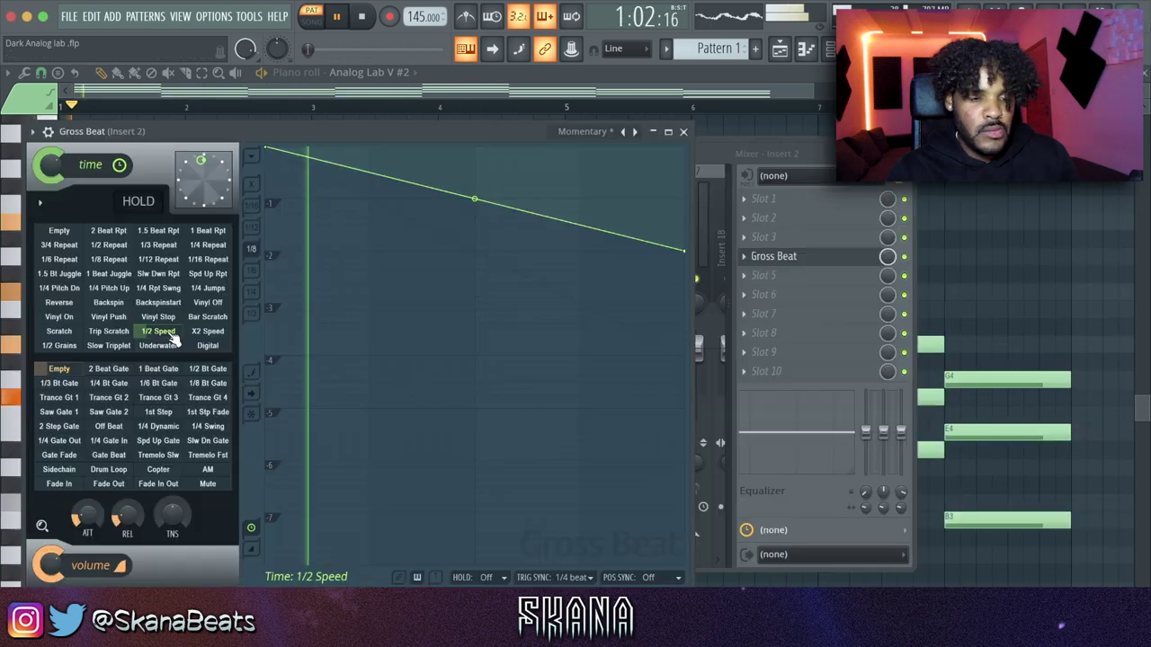
left_click(684, 133)
key("Escape")
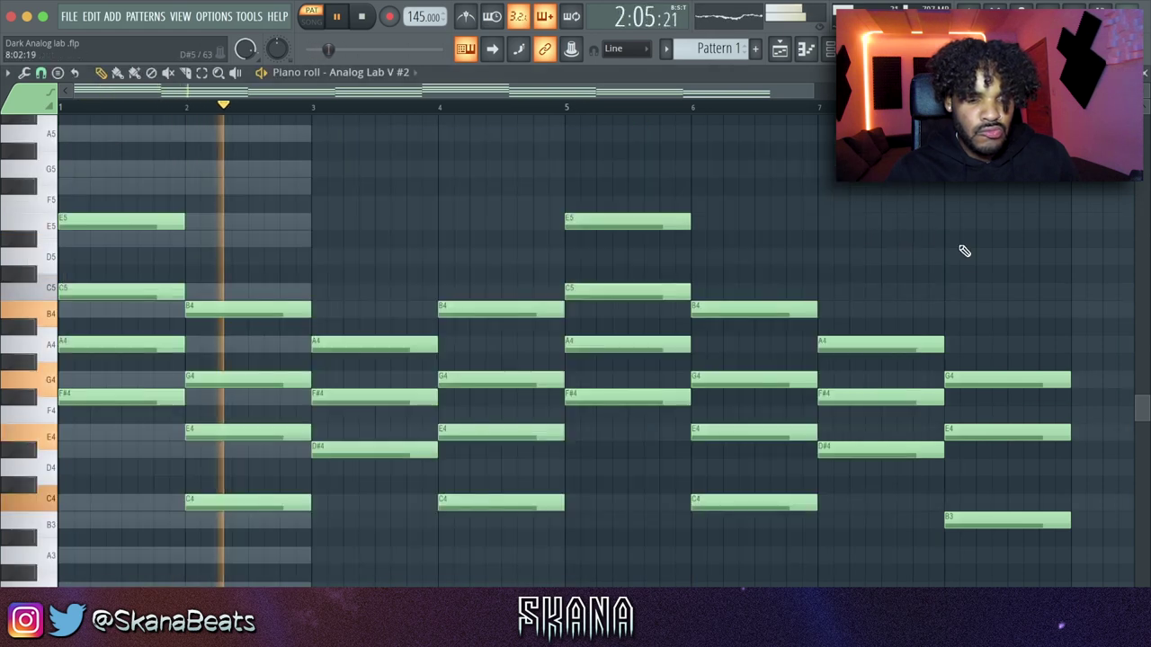
Step: Transpose all the arpeggio chords up two octaves, checking the sound in playback
key("space")
key("space")
scroll(962, 248, "up", 4)
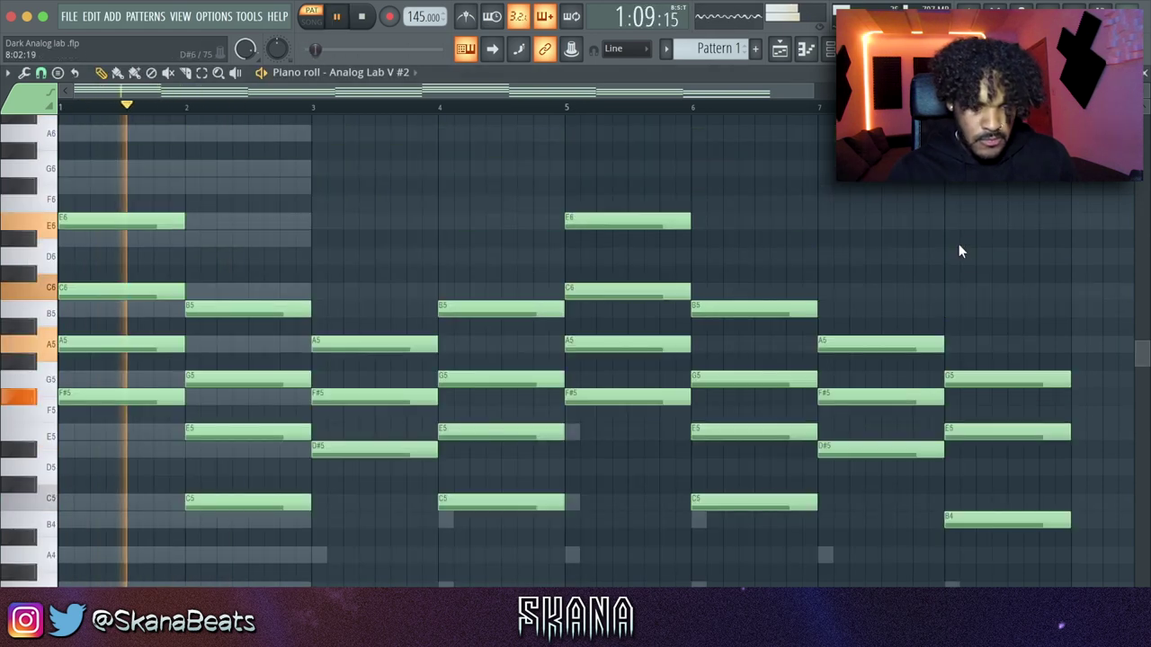
scroll(959, 243, "down", 1, "ctrl")
key("space")
key("ctrl+Up")
key("space")
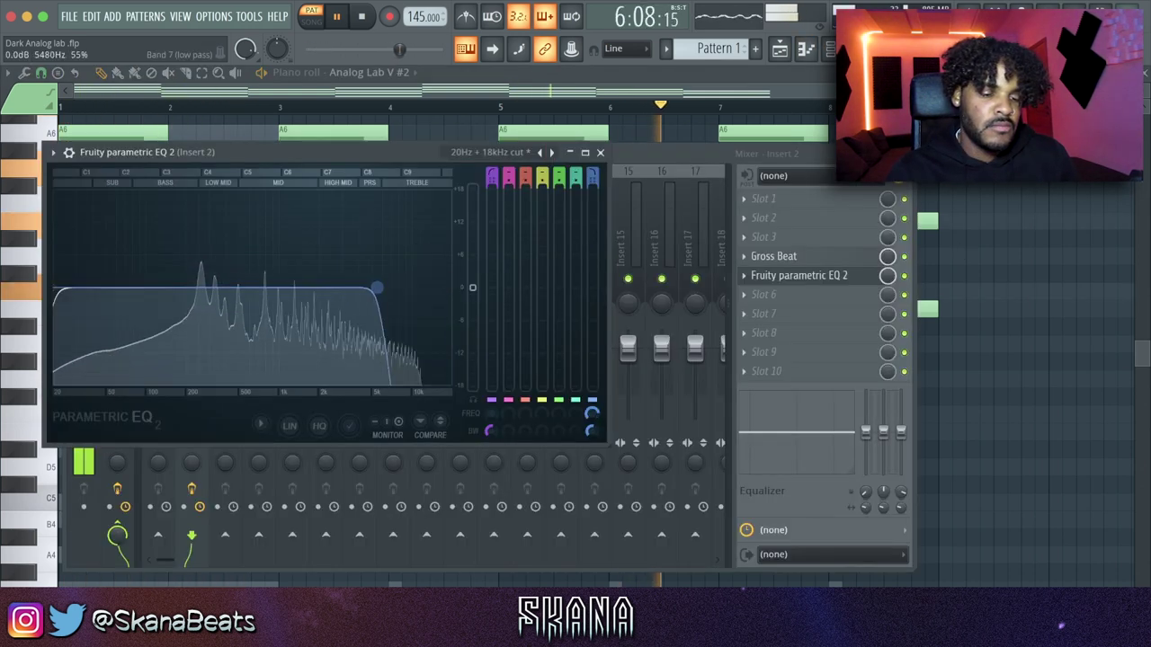
Step: Shape Fruity parametric EQ 2 on Insert 2 with a softer low-pass around 4198 Hz and a higher low cut
scroll(377, 287, "down", 4)
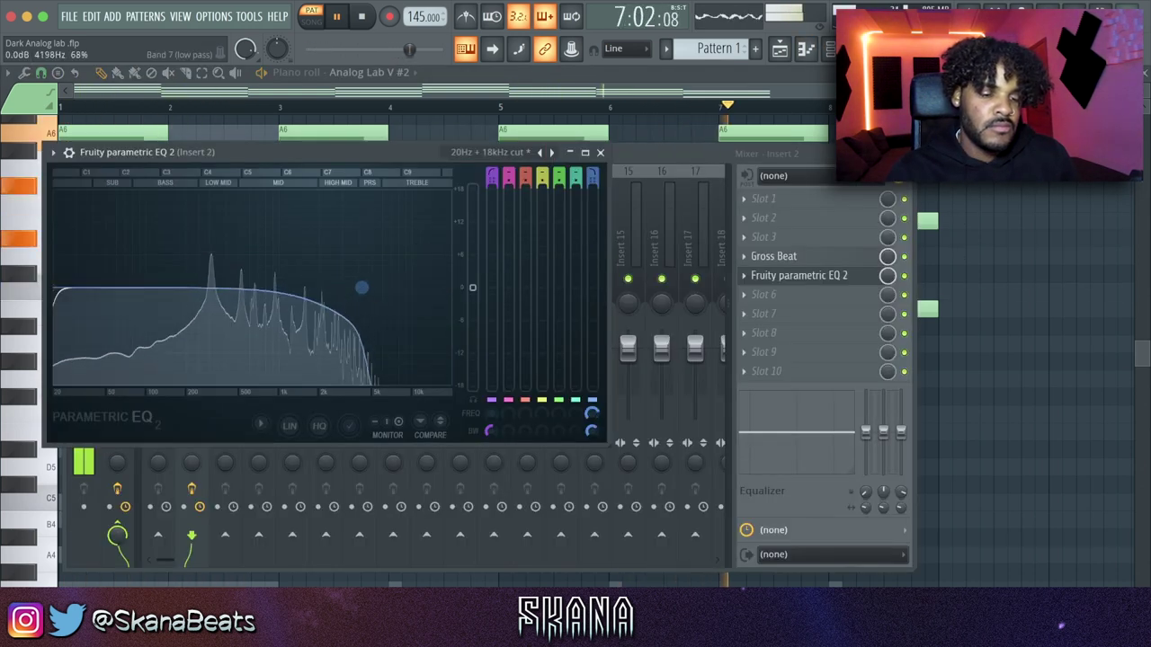
left_click_drag(55, 288, 189, 295)
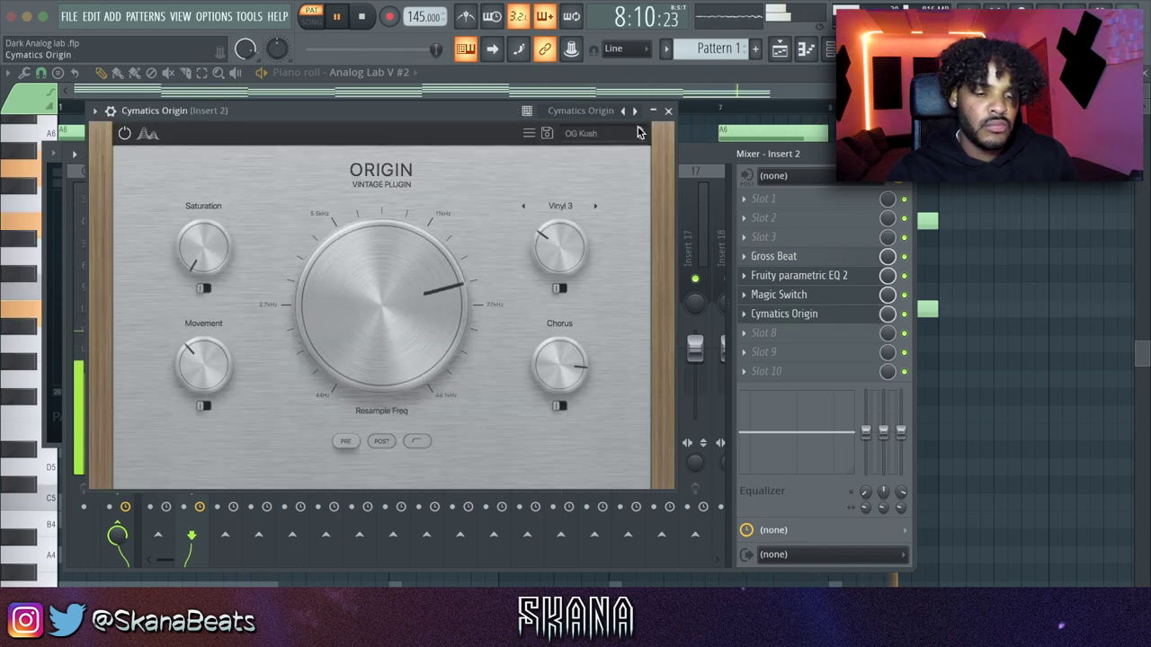
Step: Switch Cymatics Origin to the preset after OG Kush, set FabFilter Pro-R's mix to 60.50% and adjust its Space
left_click(638, 132)
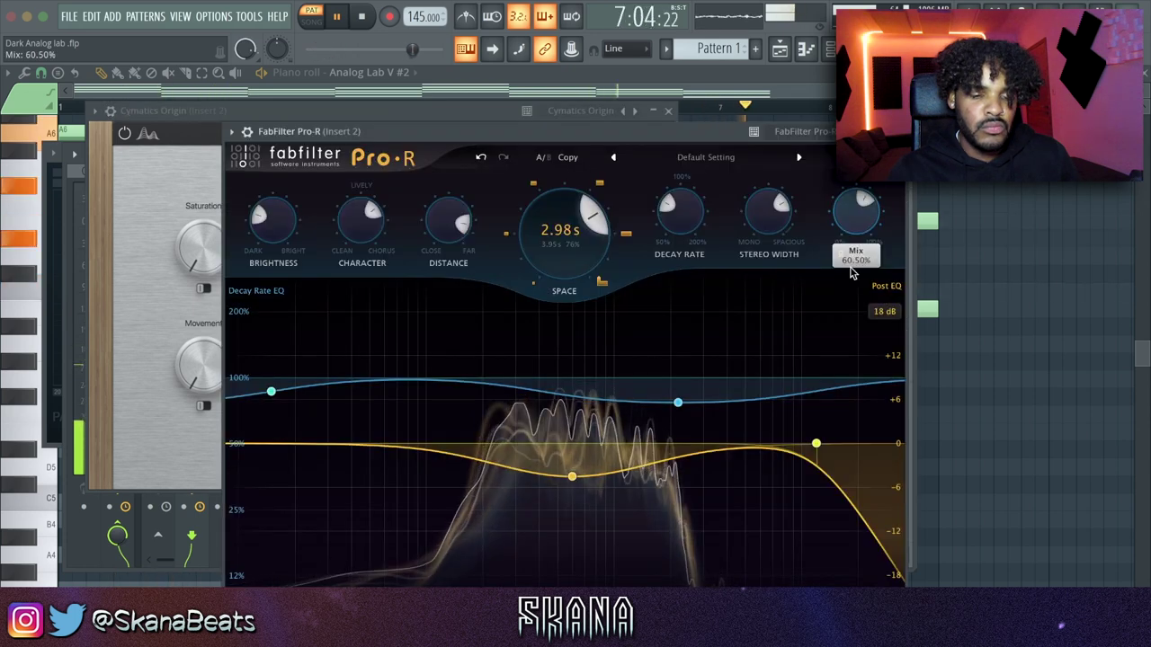
left_click_drag(551, 252, 550, 275)
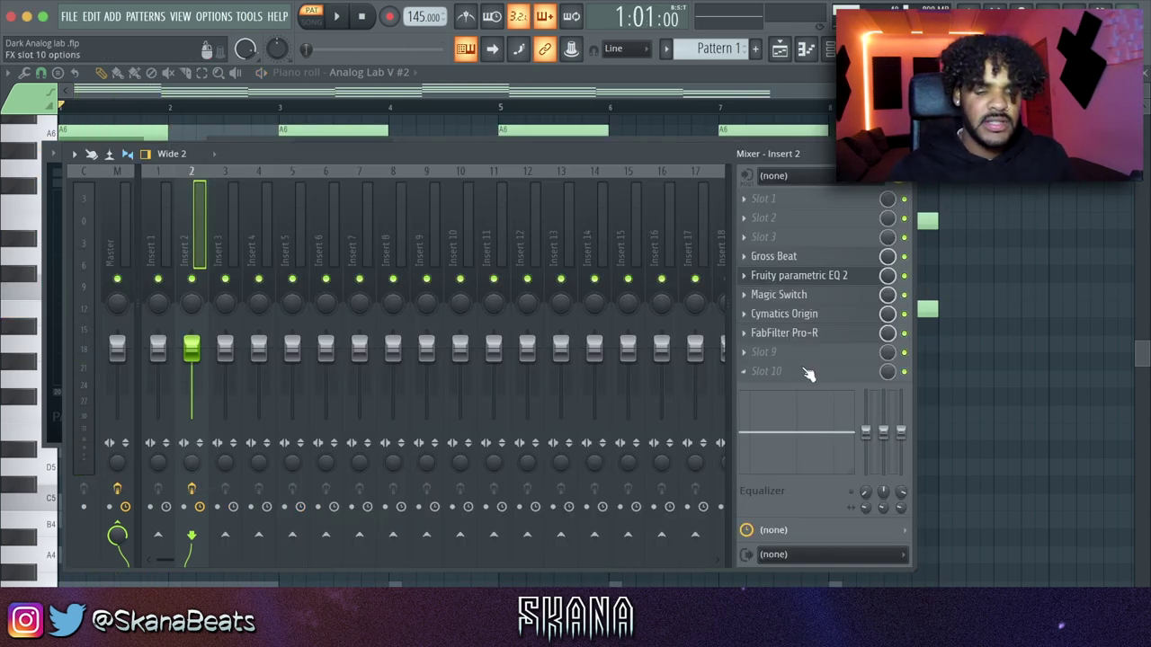
Step: Add a second Gross Beat to slot 10 of Insert 2 and load its Momentary preset
left_click(807, 371)
left_click(522, 573)
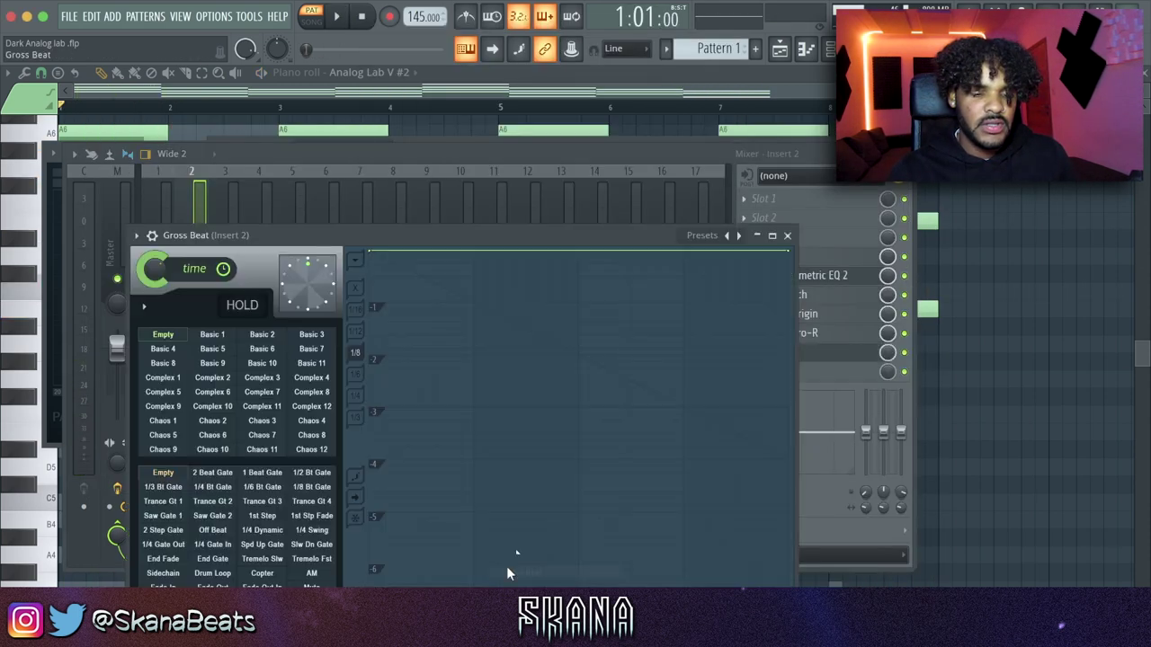
left_click(738, 236)
left_click(769, 279)
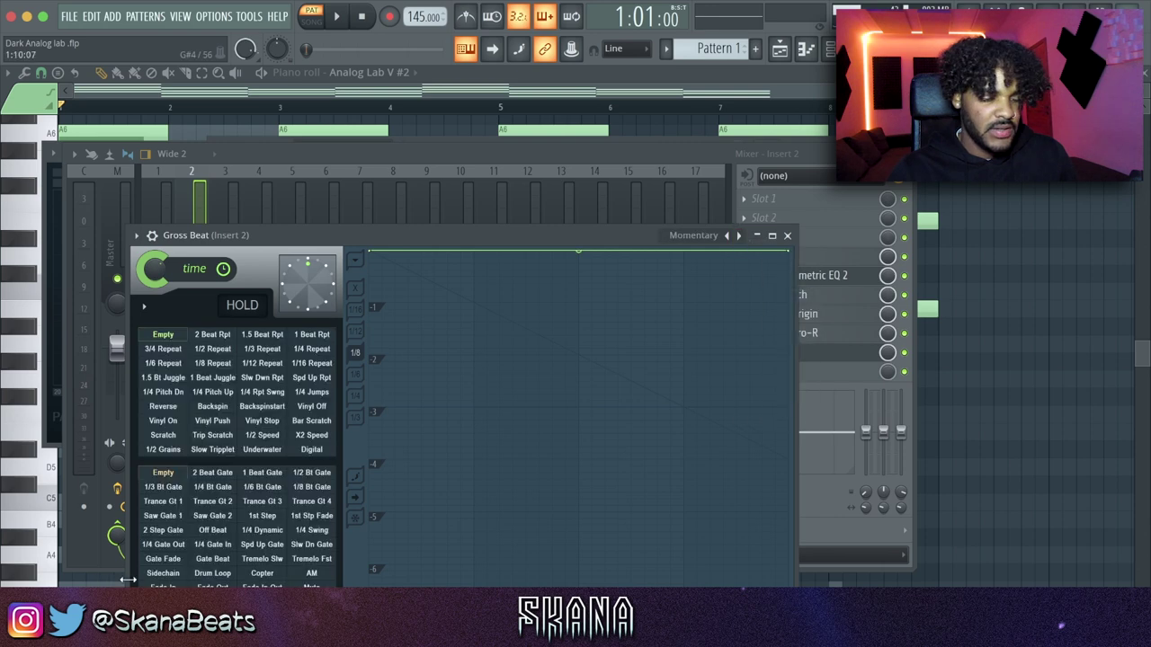
Step: Apply the Sidechain volume envelope in the second Gross Beat on Insert 2 and preview the pattern
left_click(163, 574)
key("space")
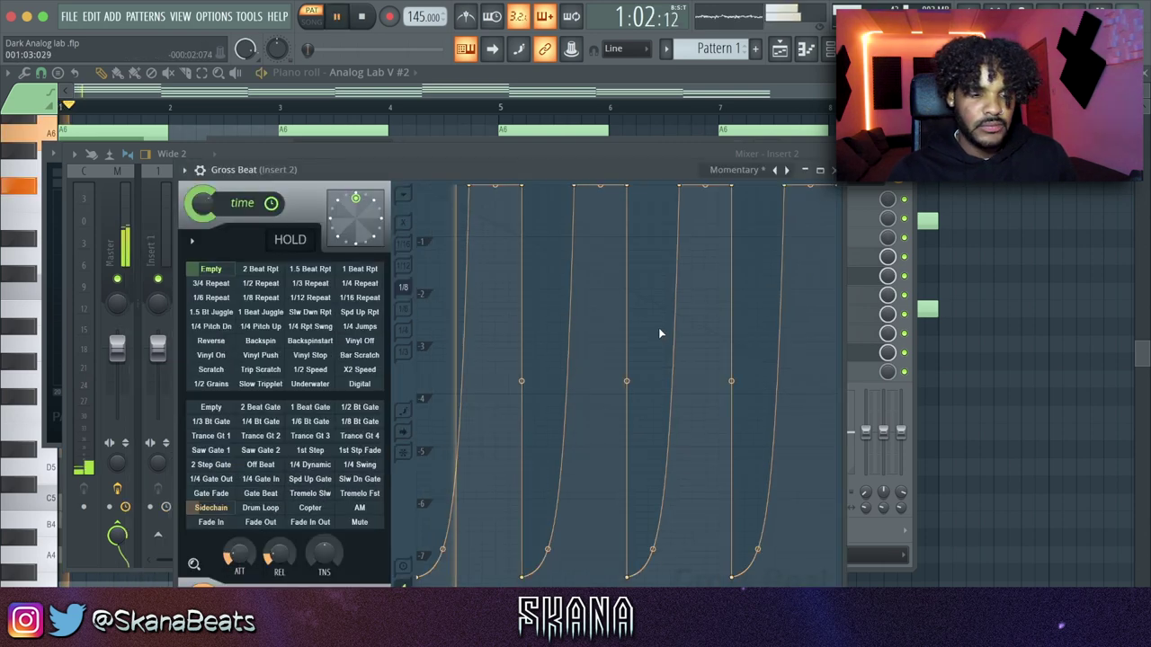
left_click_drag(610, 173, 680, 126)
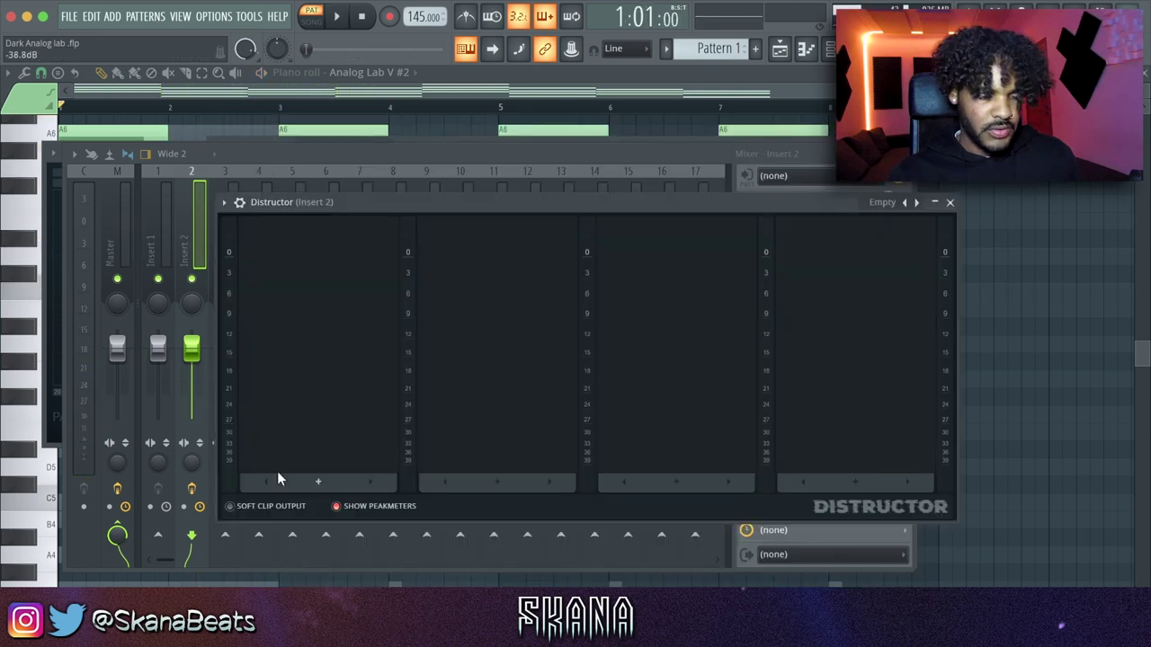
Step: Build a Distructor chain on Insert 2 with Harmor Sincrush distortion, Wide chorus and a Phaser 1 filter, checking it in playback
left_click(316, 484)
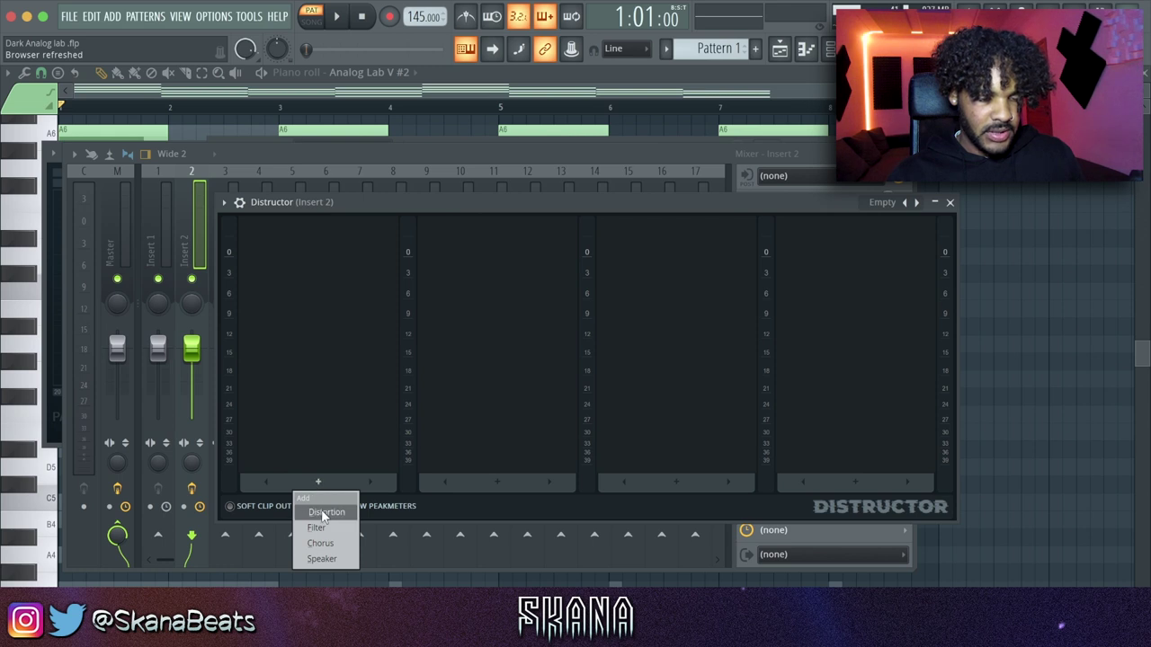
left_click(325, 512)
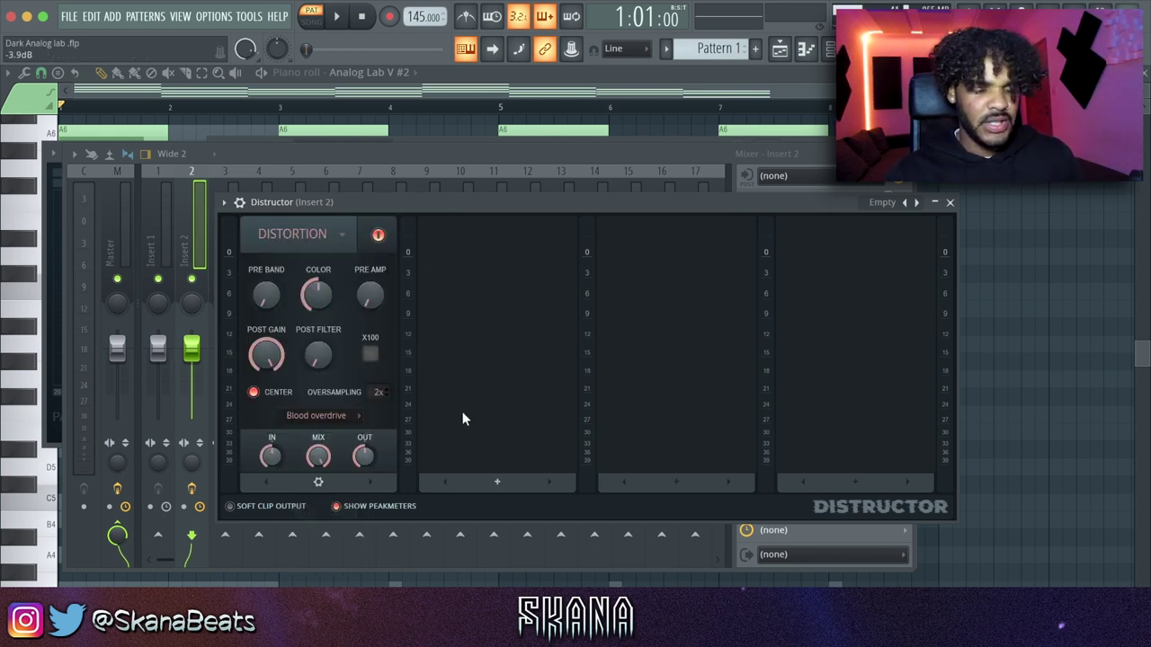
left_click(503, 543)
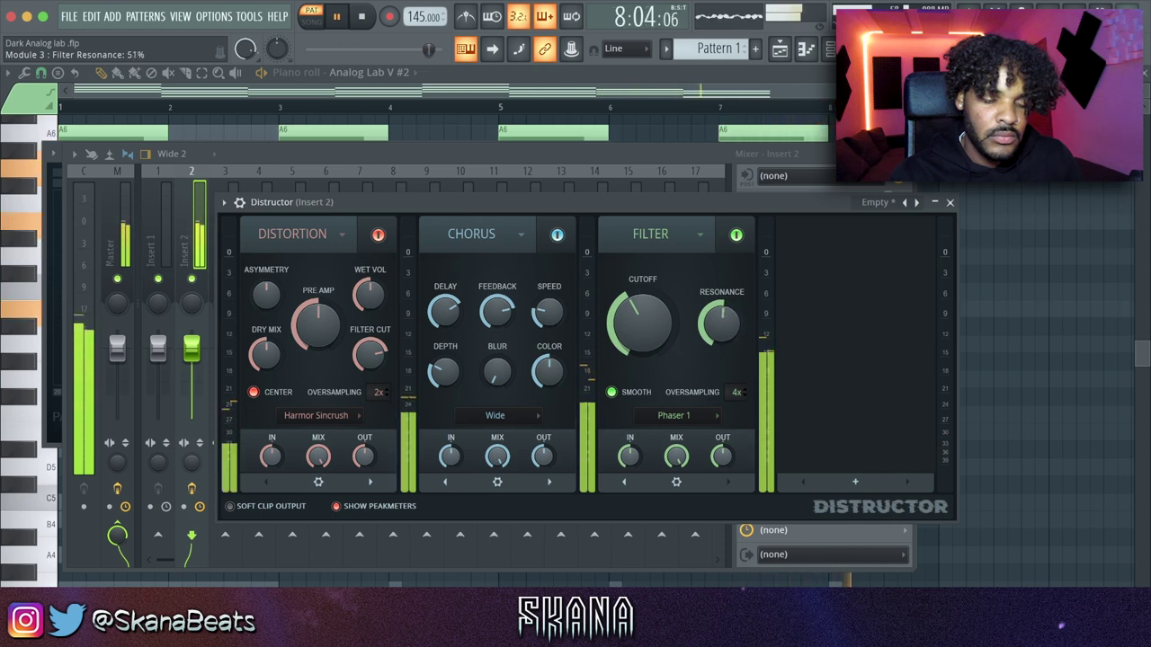
key("space")
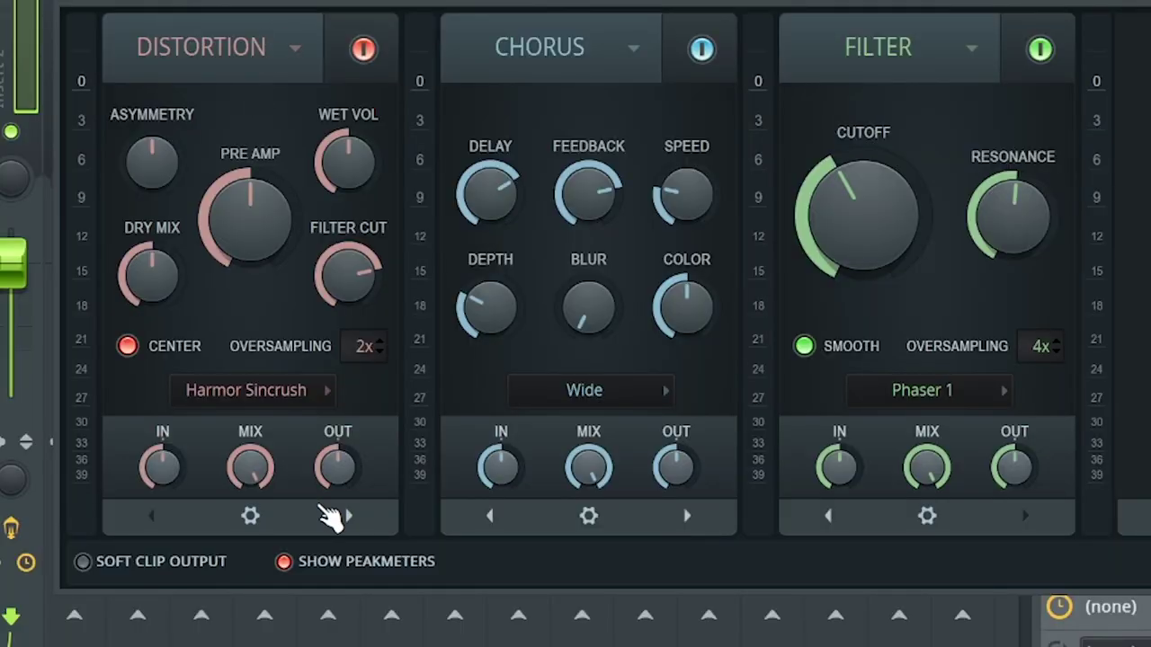
Step: Review the types chosen for Distructor's distortion, chorus and filter modules without changing them
left_click(258, 389)
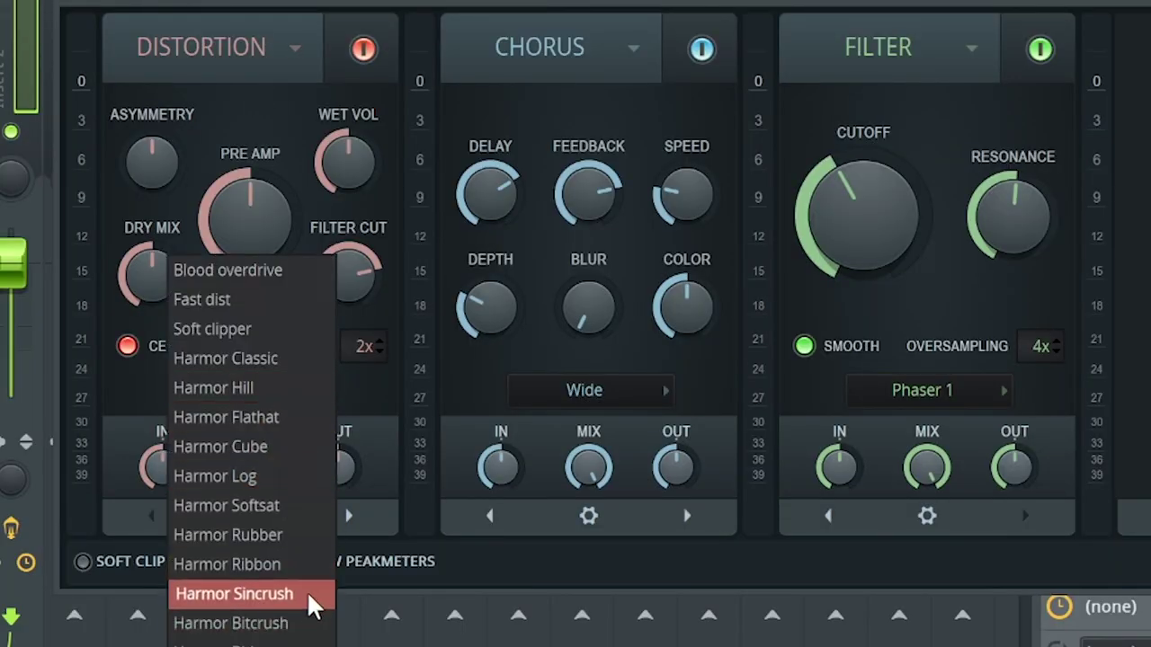
left_click(448, 394)
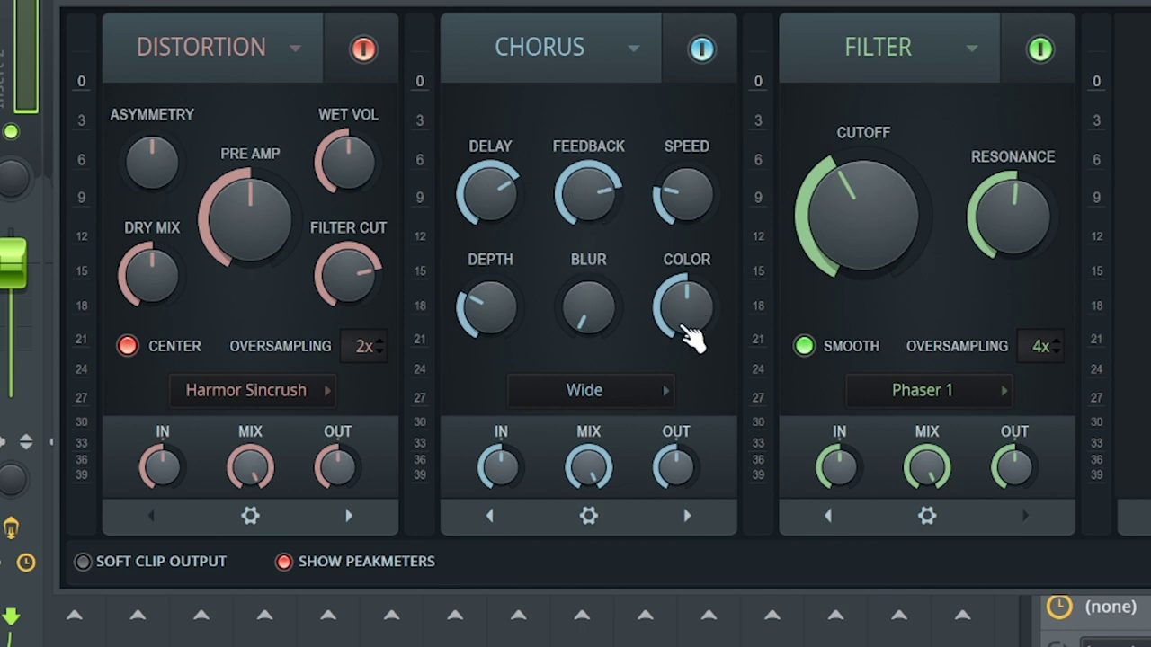
left_click(922, 390)
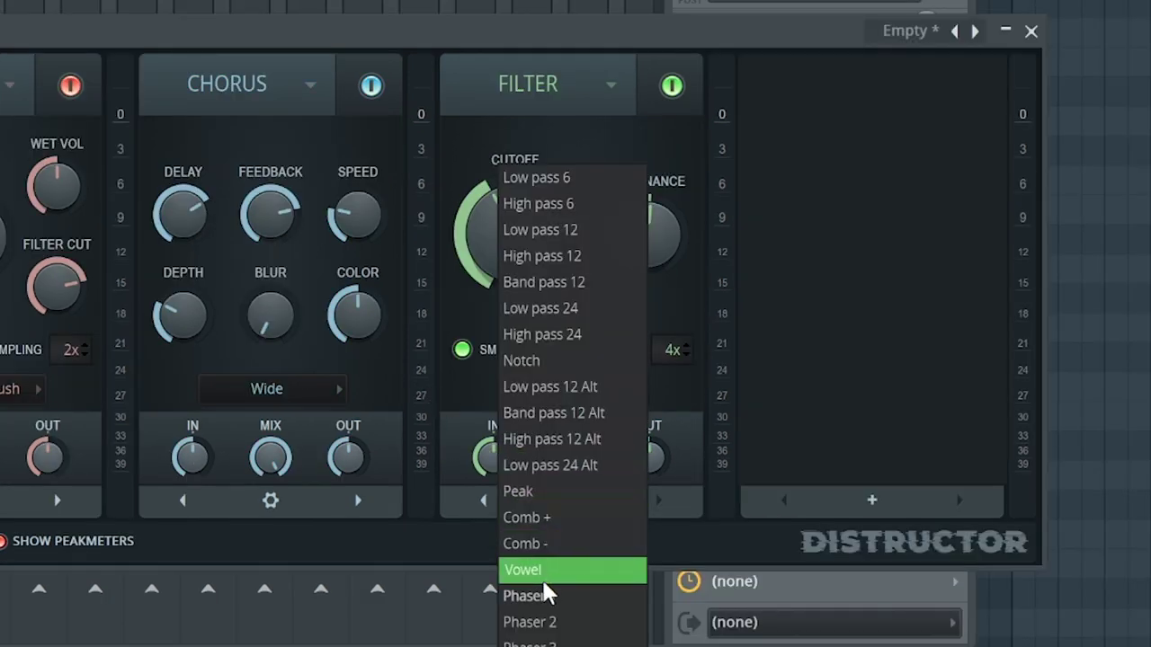
left_click(462, 395)
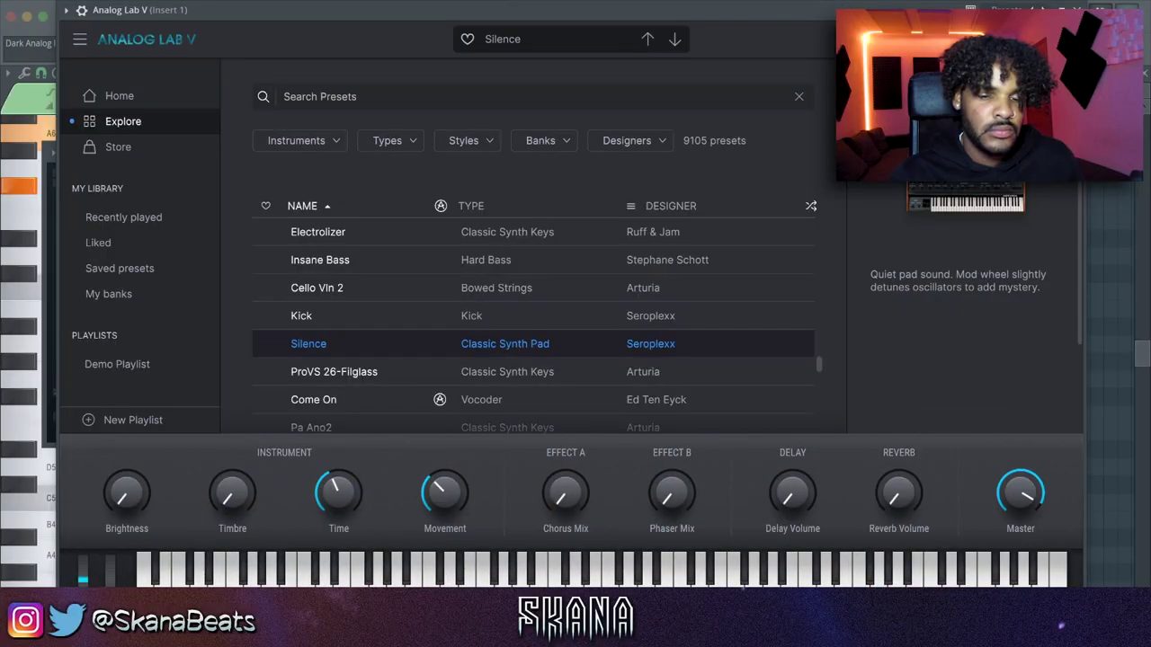
Step: Show the Silence preset of the Analog Lab V instance on Insert 1
left_click(1099, 9)
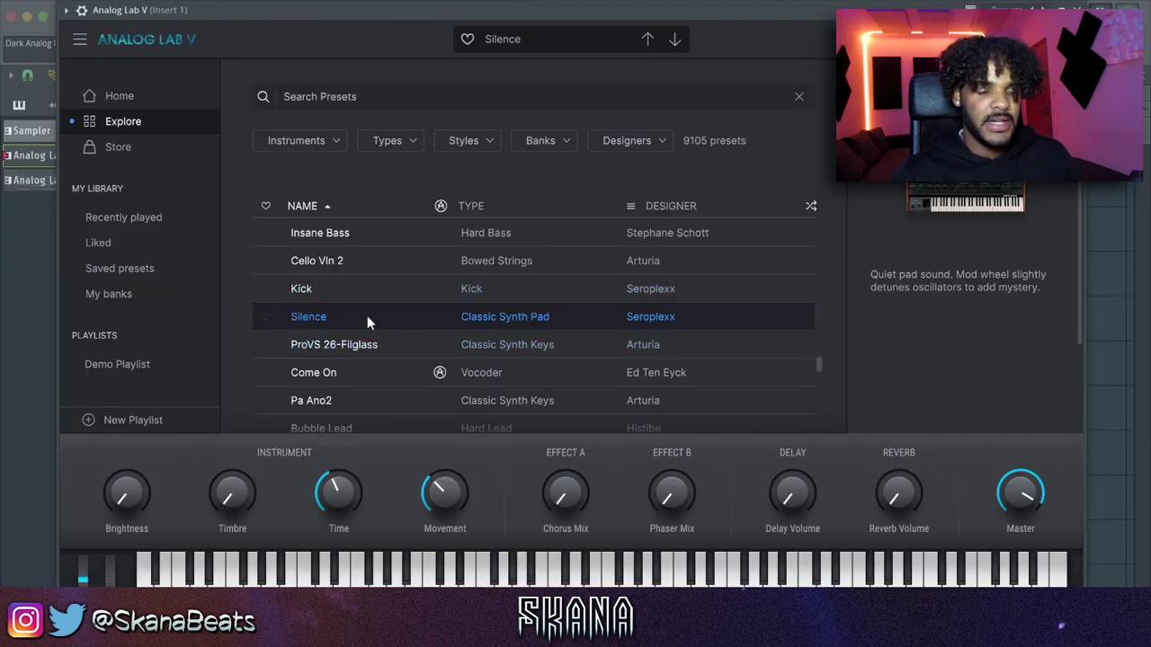
left_click(265, 317)
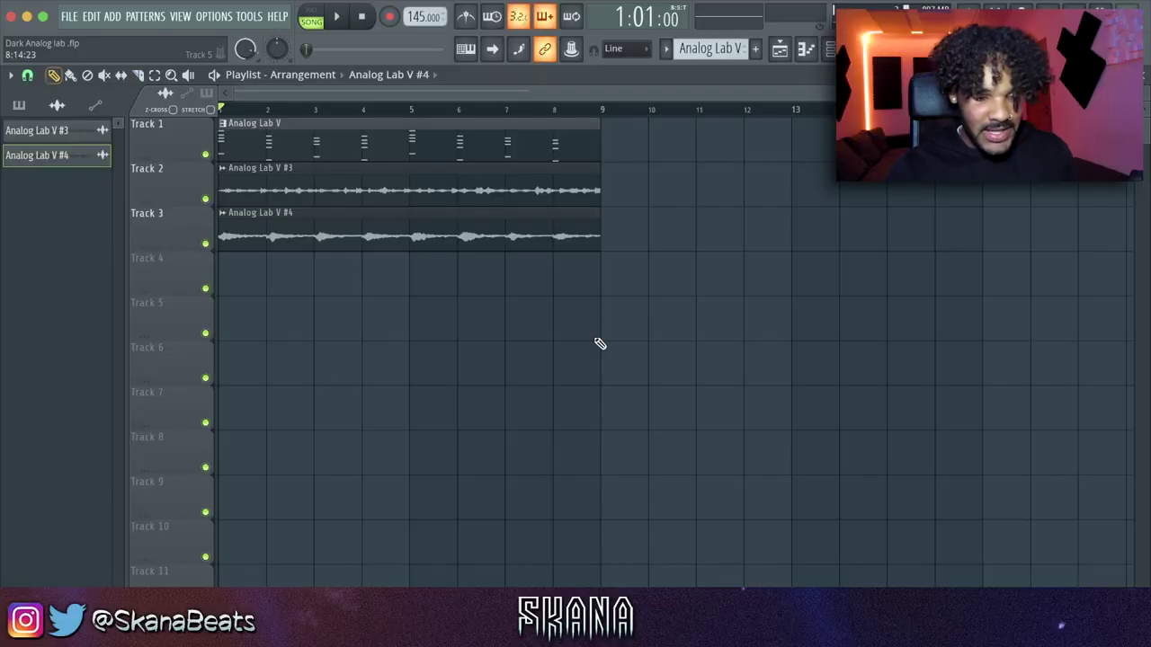
Step: Delete the Analog Lab V pattern clip from Track 1 and reverse the Analog Lab V #4 audio clip
right_click(533, 159)
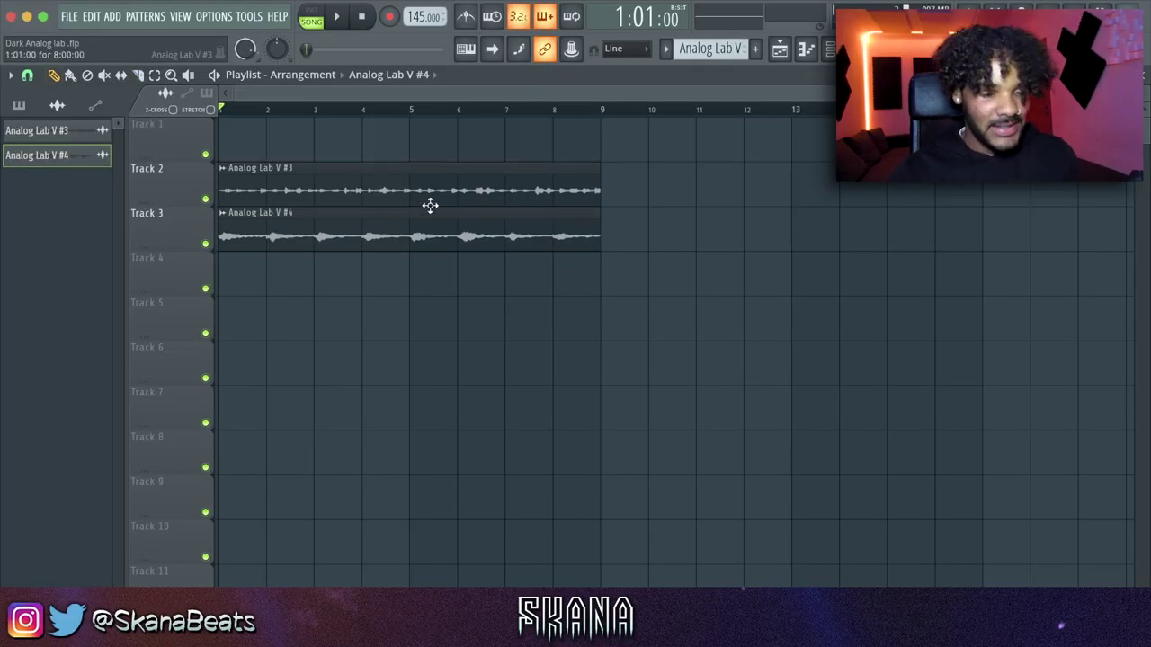
double_click(393, 224)
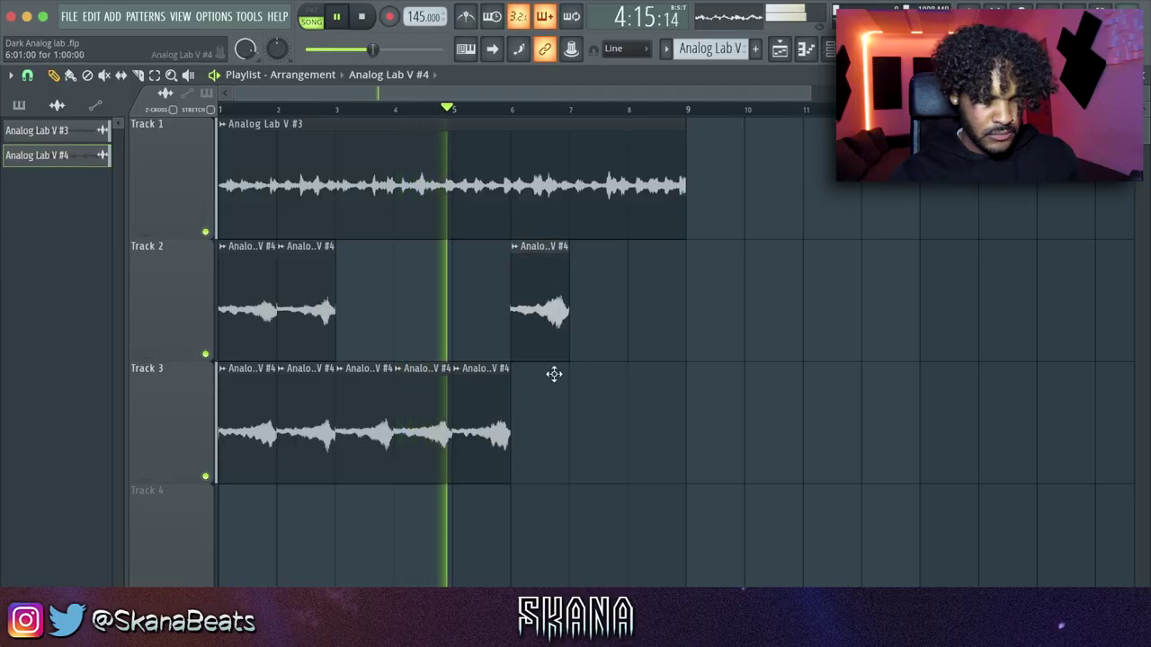
Step: Move the remaining one-bar Analog Lab V #4 slices from Track 2 to Track 3, filling bars 6 to 8
left_click_drag(554, 374, 554, 374)
left_click_drag(282, 249, 576, 439)
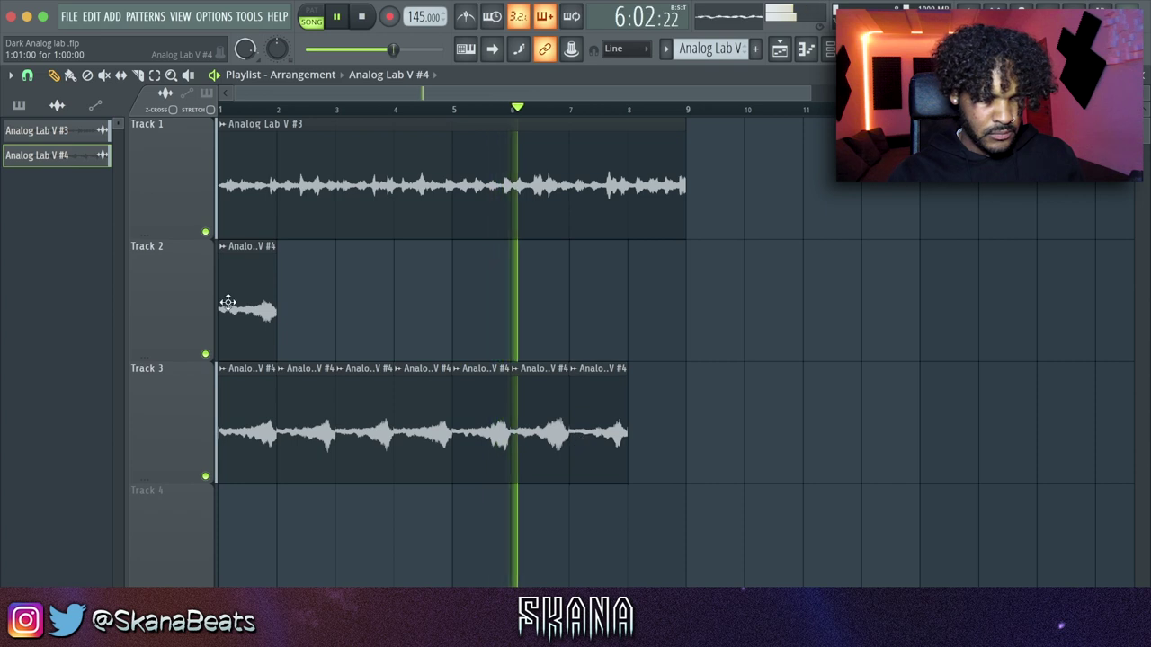
left_click_drag(264, 306, 650, 429)
Step: Set the Analog Lab V #4 clip's declicking mode to Generic (bleeding) and its pitch shift to +1200 cents
double_click(650, 429)
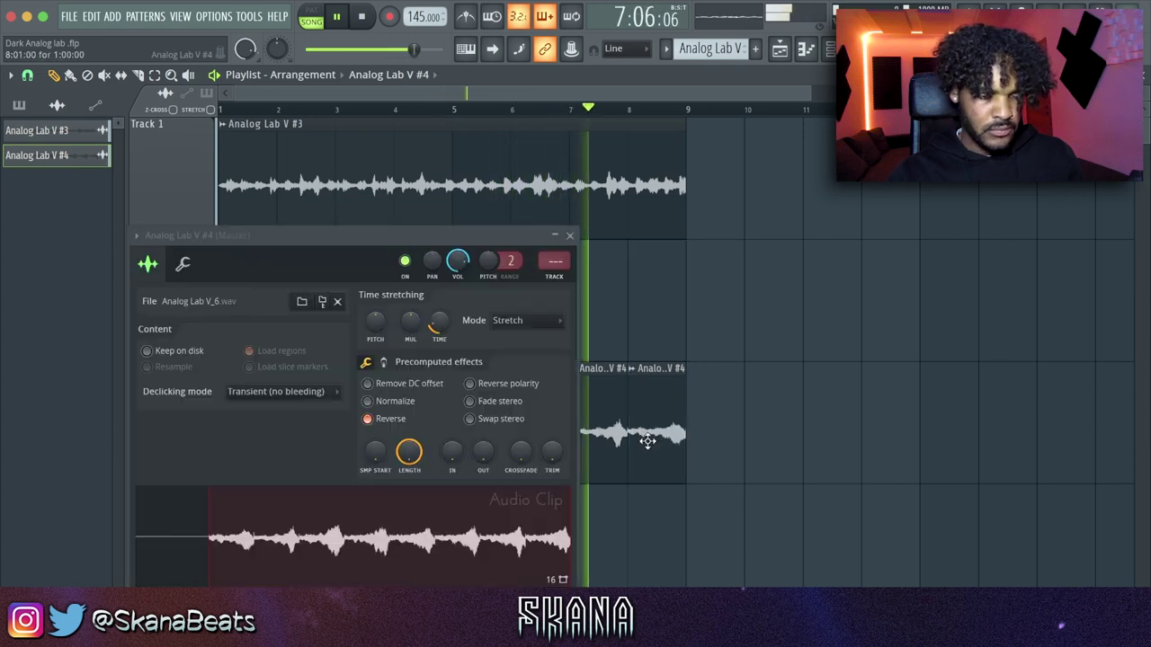
left_click(278, 391)
left_click(292, 460)
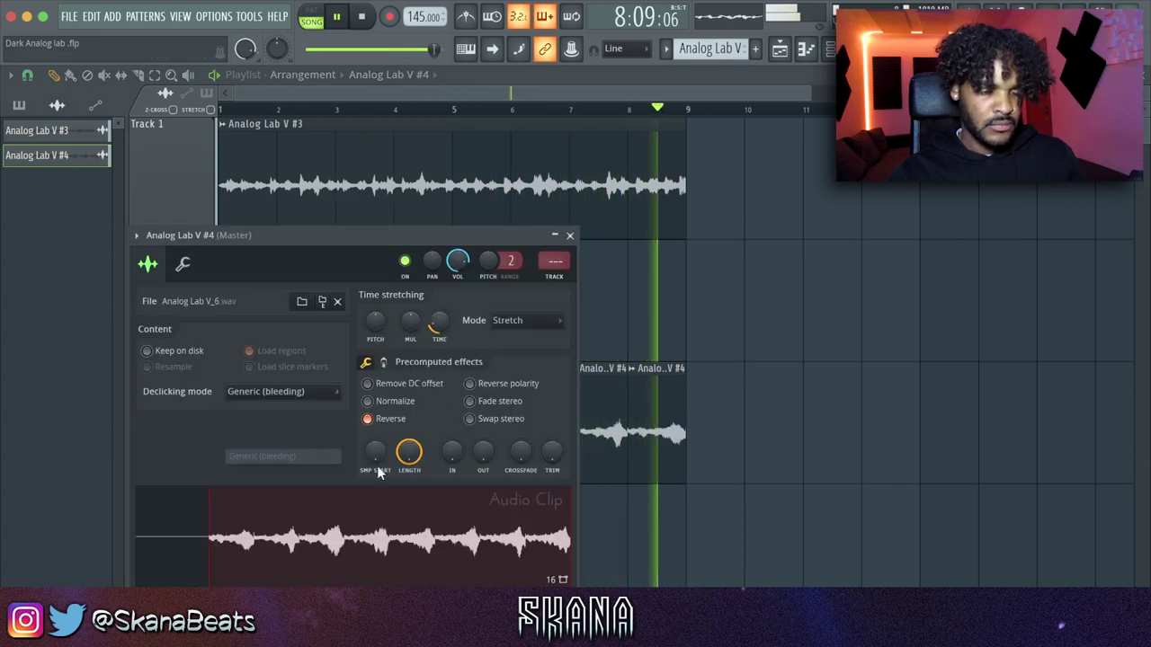
left_click(890, 378)
double_click(437, 409)
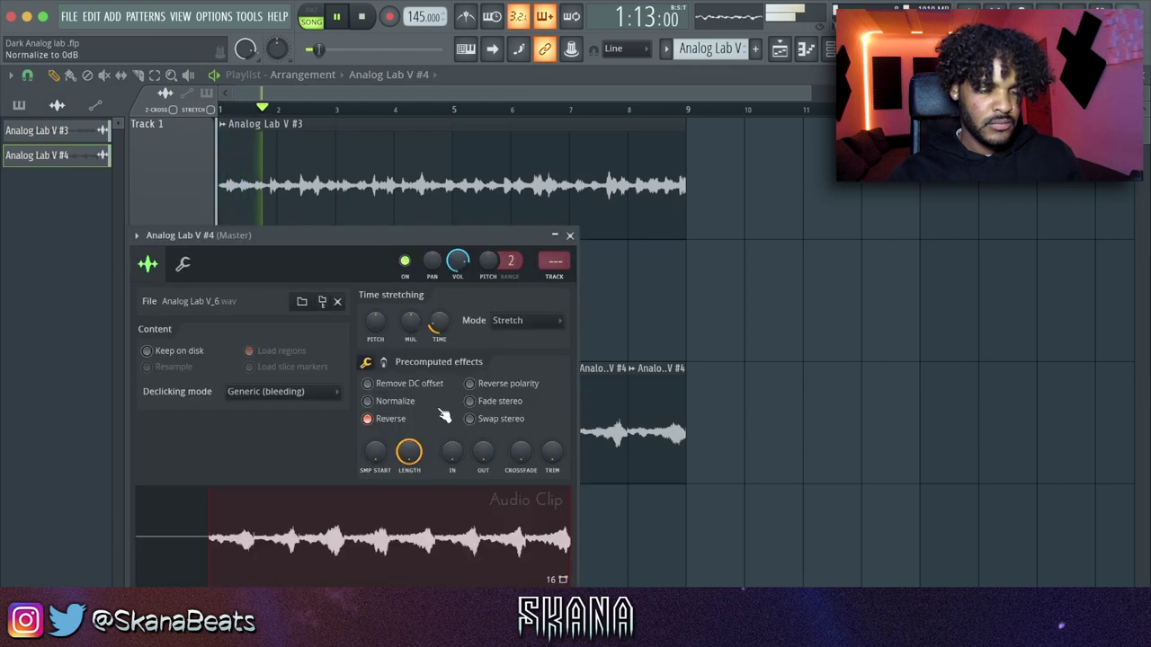
left_click_drag(371, 337, 378, 321)
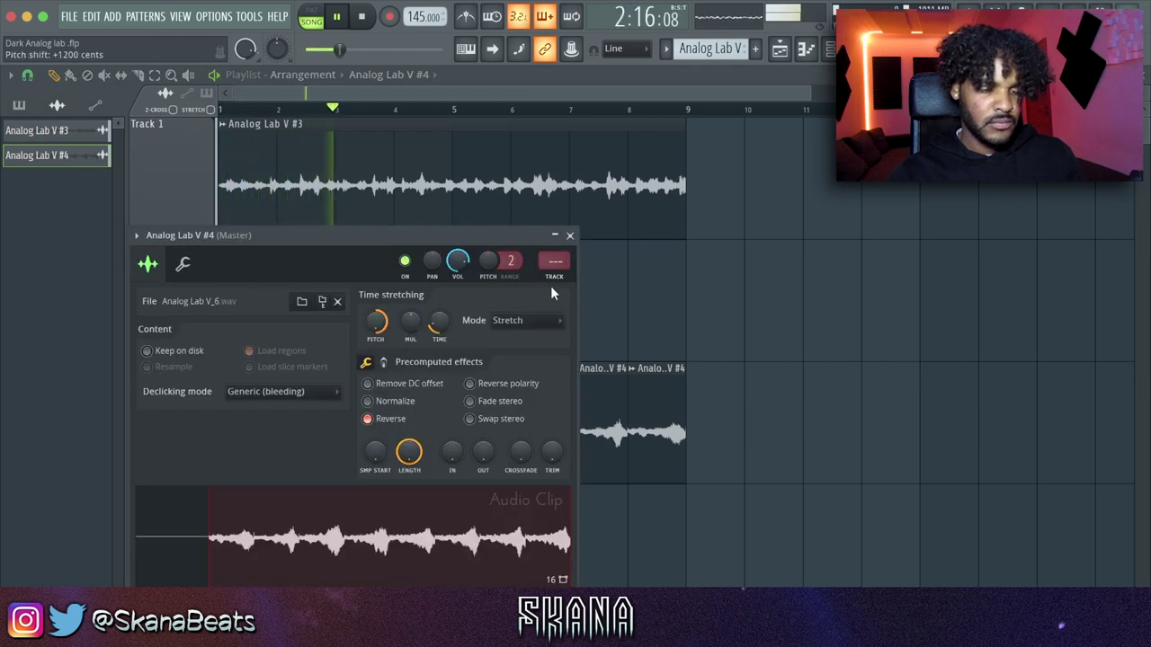
Step: Route Analog Lab V #4 to mixer track 3 and load Magic Switch in its slot 5
key("F9")
left_click(777, 284)
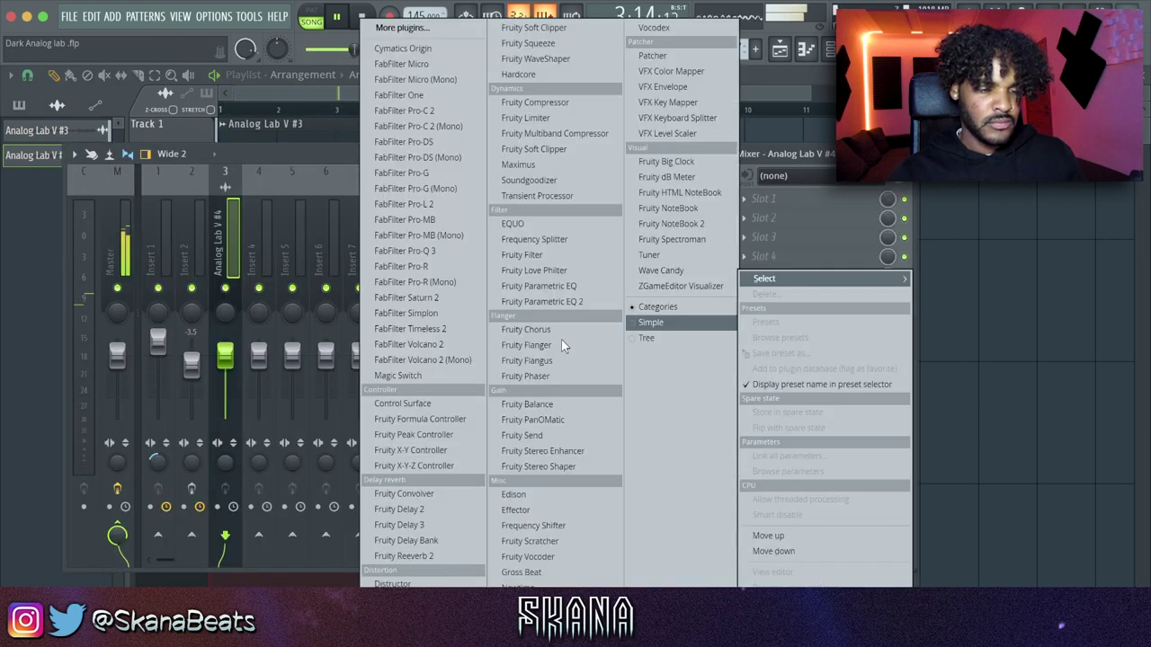
left_click(428, 378)
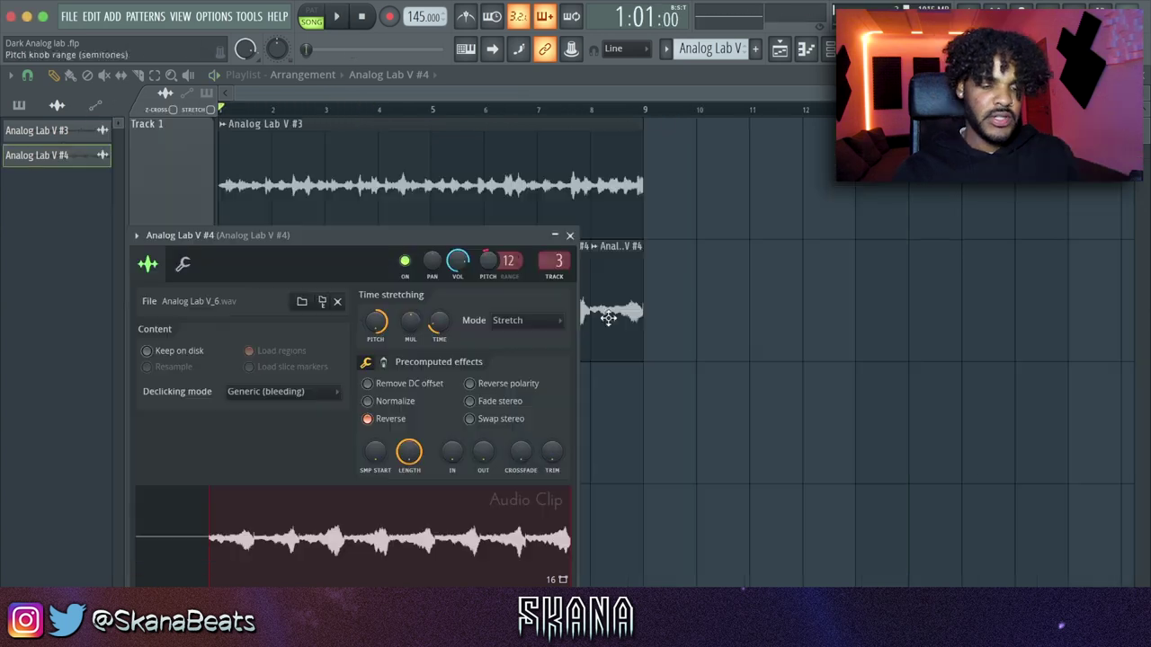
Step: Open the Analog Lab V #3 audio clip's channel settings and route it to mixer track 4
scroll(704, 359, "up", 3)
scroll(700, 359, "down", 2)
scroll(697, 358, "down", 2)
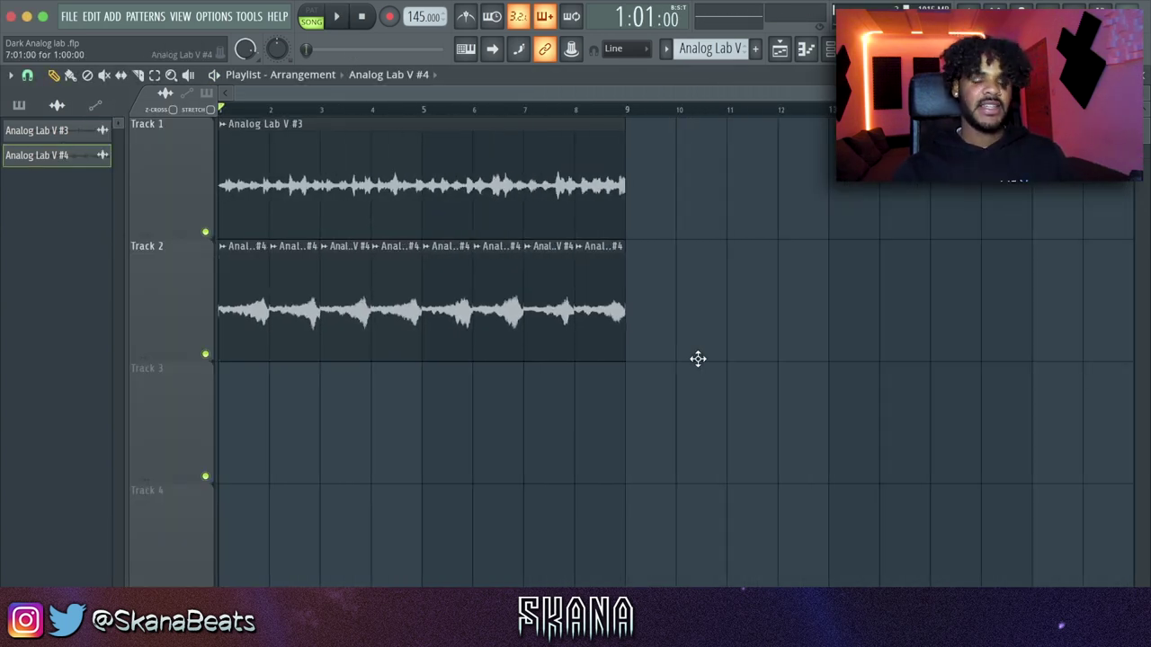
scroll(266, 245, "up", 3)
double_click(377, 189)
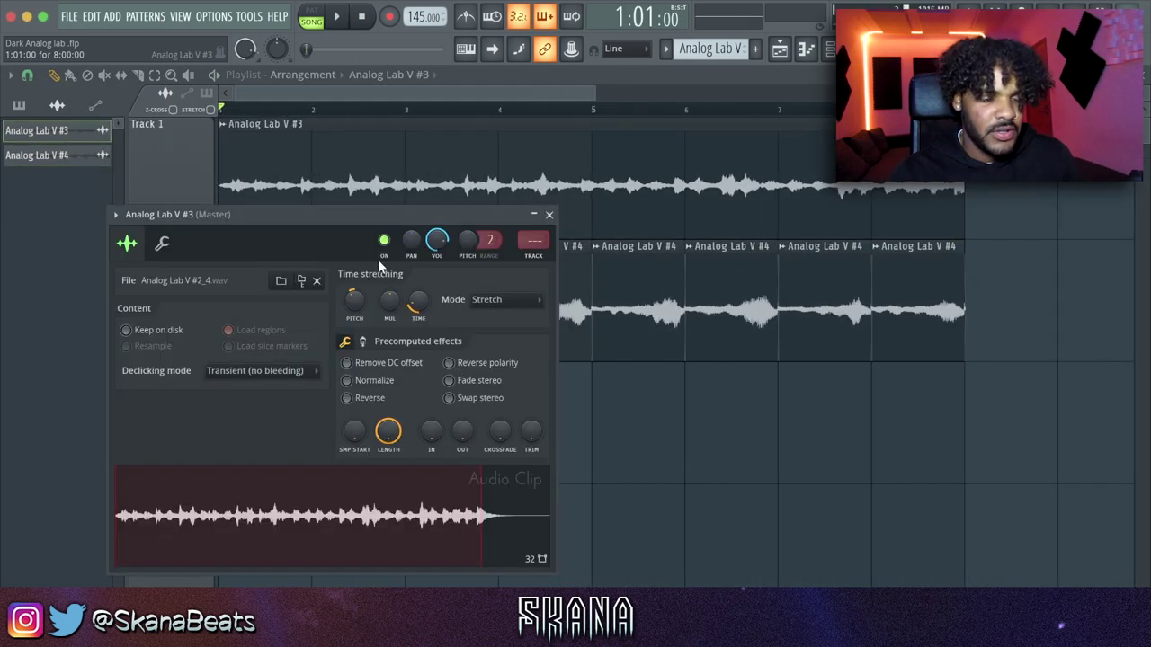
key("Escape")
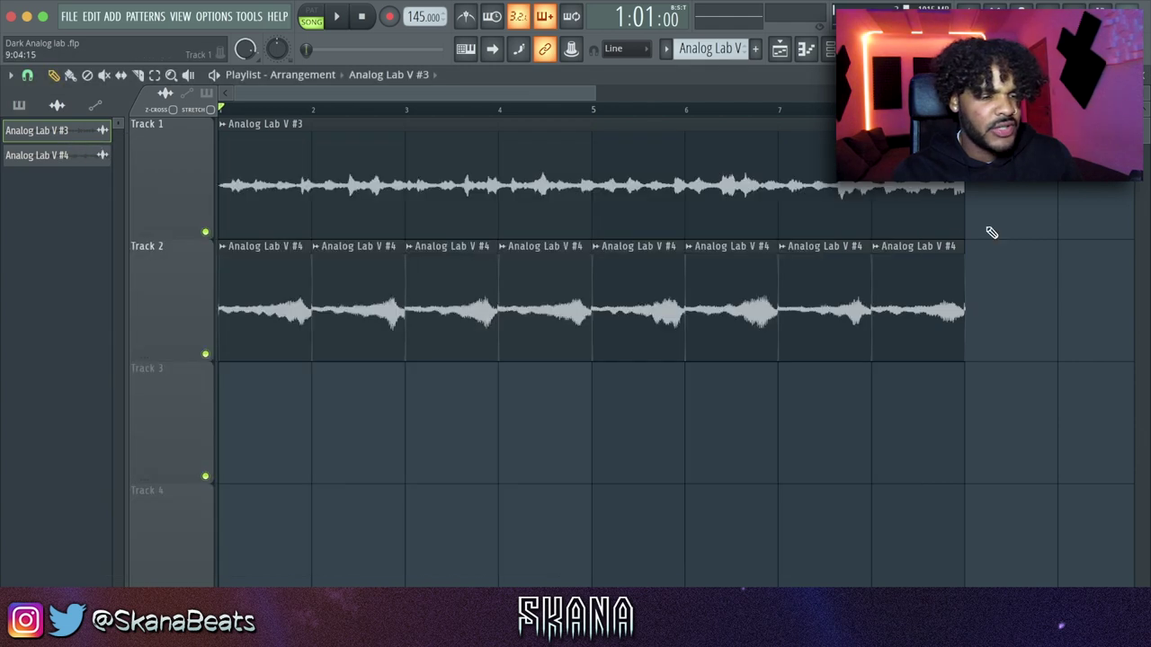
Step: Cut the ends of bars 1 and 2 out of the Analog Lab V #3 clip on Track 1 and play the result
scroll(225, 180, "up", 3)
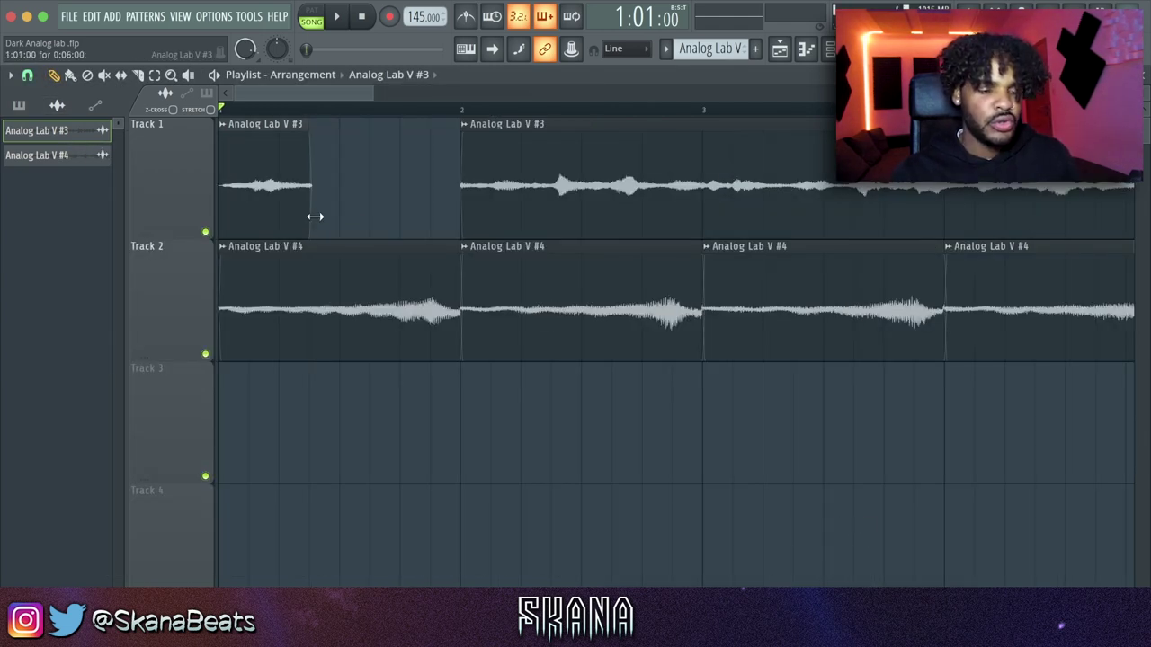
left_click_drag(615, 204, 699, 213)
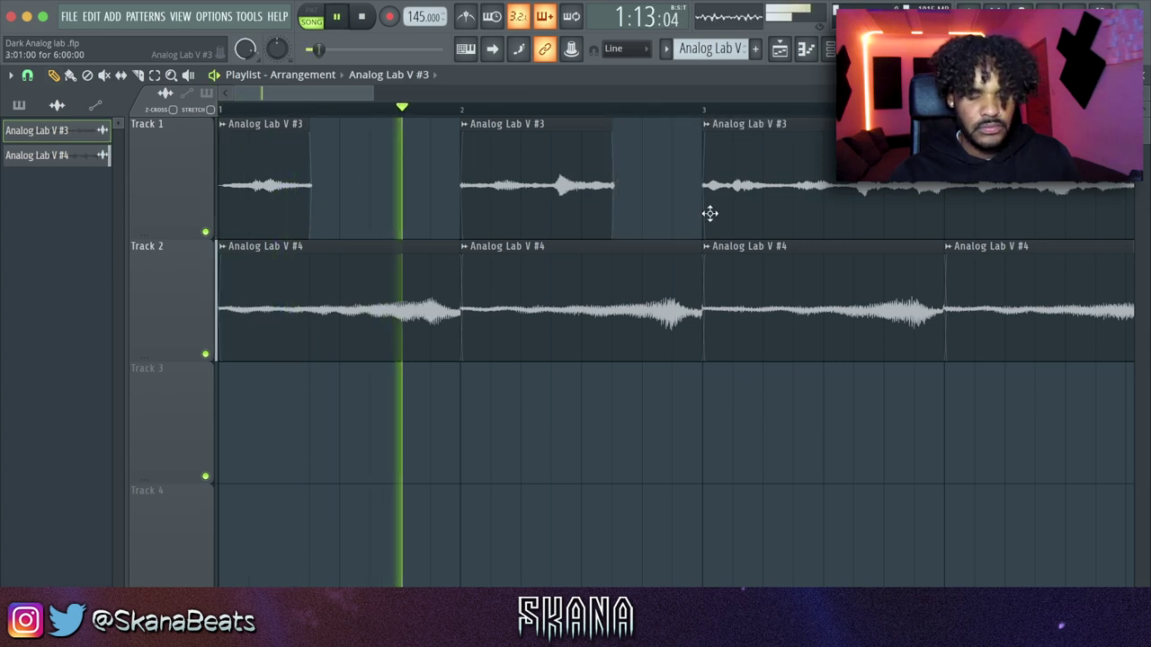
scroll(709, 212, "down", 2)
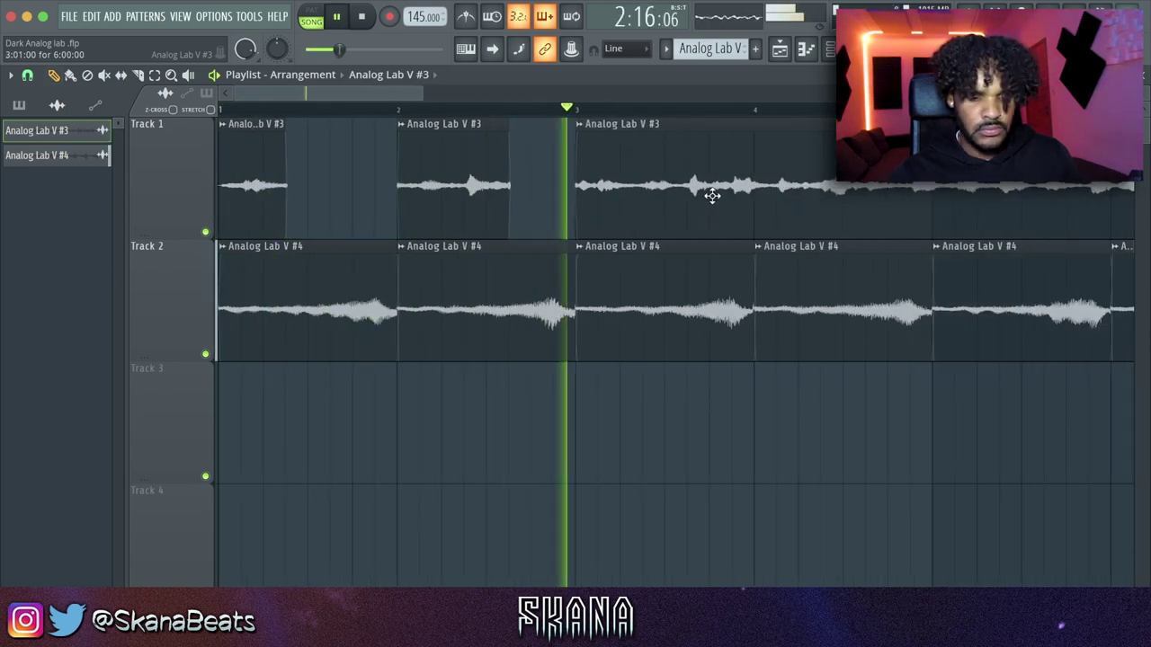
Step: Slice Analog Lab V #3 at the middle of bar 3, make the second half unique and use Generic (bleeding) declicking for it
key("ctrl")
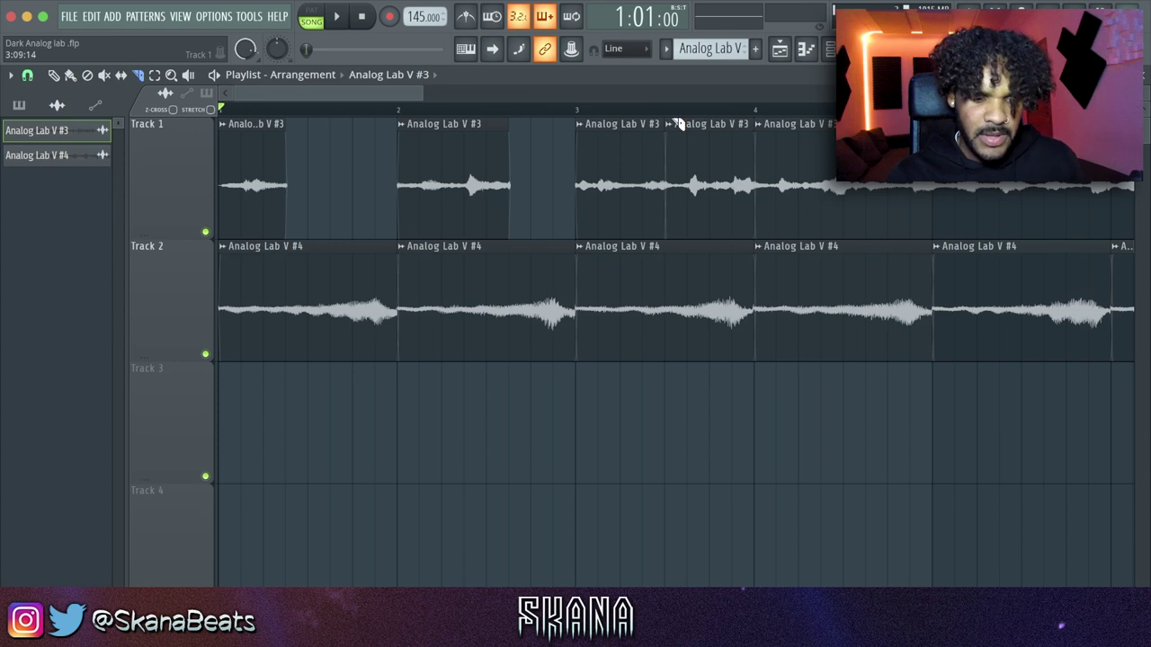
right_click(673, 128)
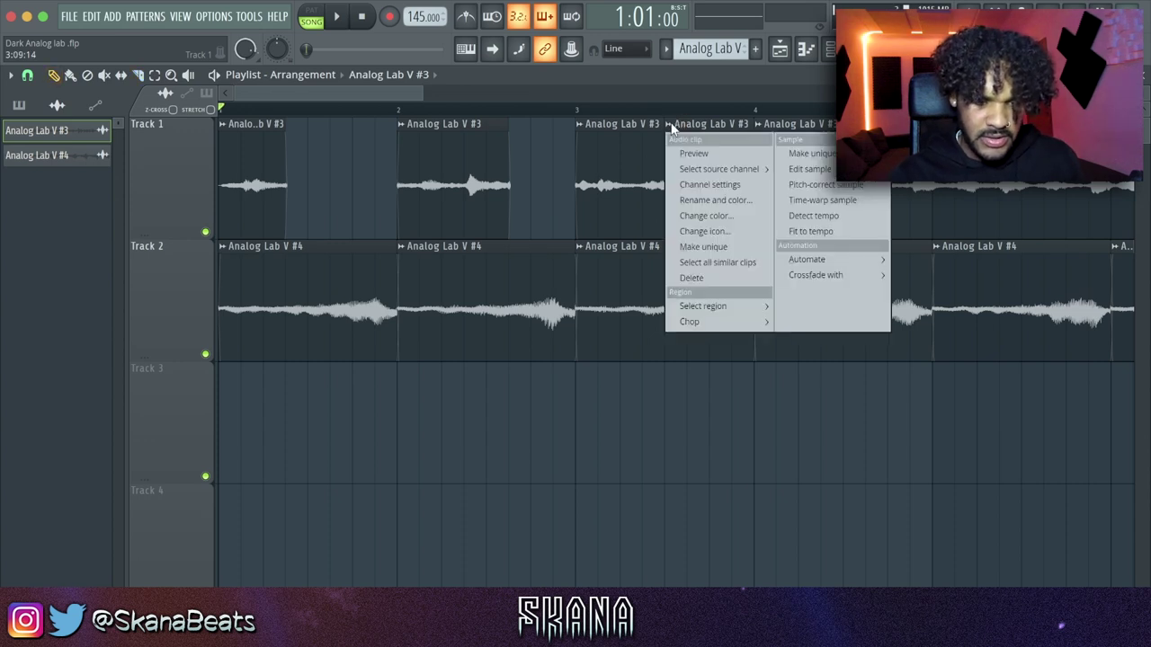
left_click(704, 249)
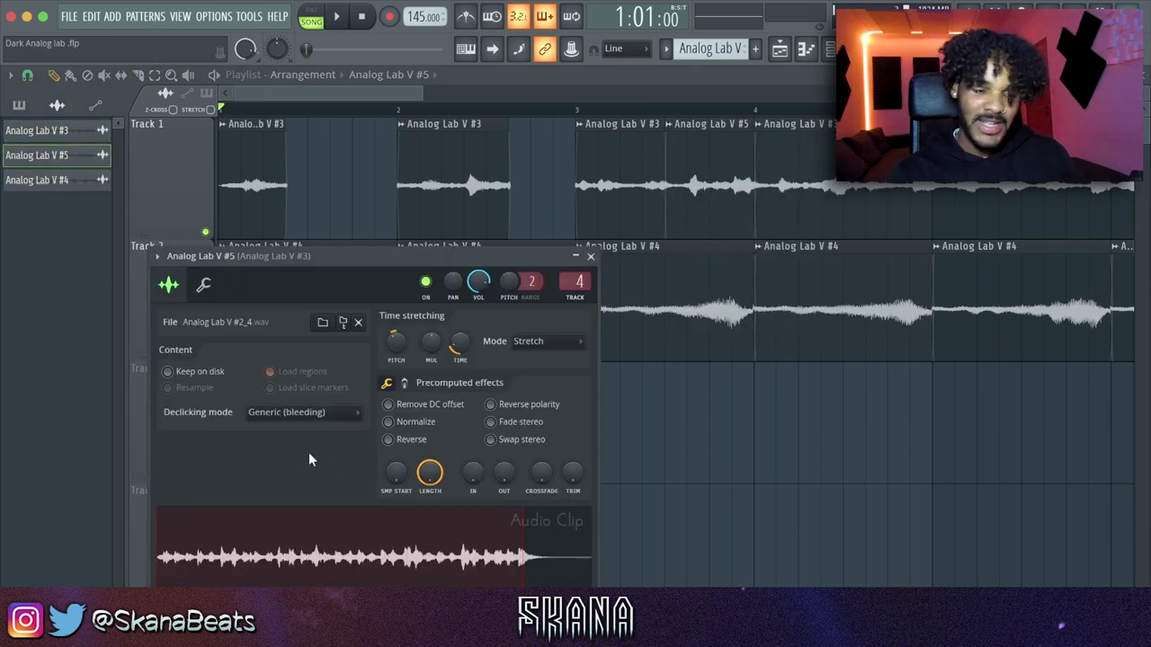
key("Escape")
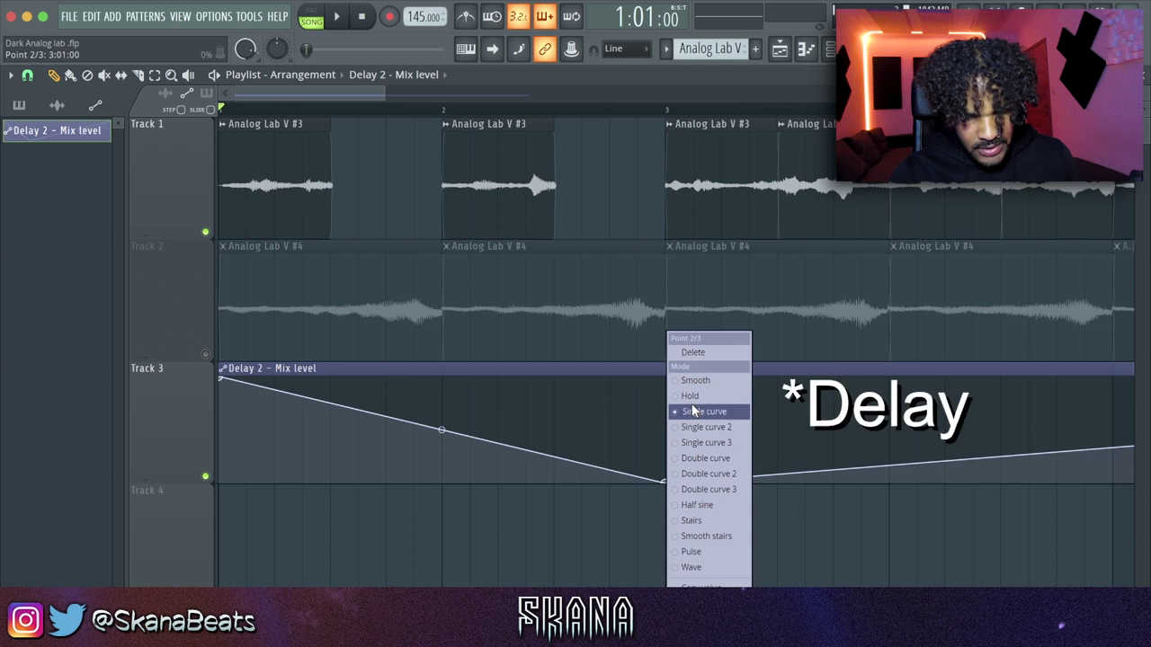
Step: Shape the Delay 2 mix level automation into held steps: full for bars 1–2, zero for 3–4, full for 5–7 and zero in bar 8
left_click(689, 396)
scroll(713, 426, "down", 3)
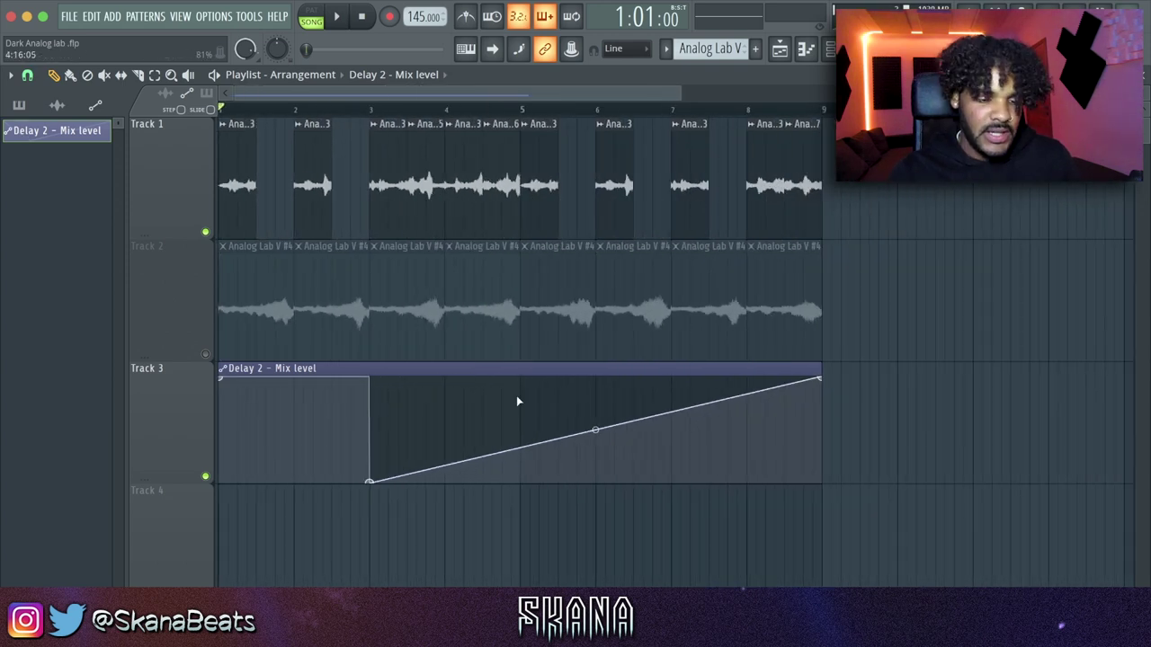
left_click_drag(518, 399, 520, 367)
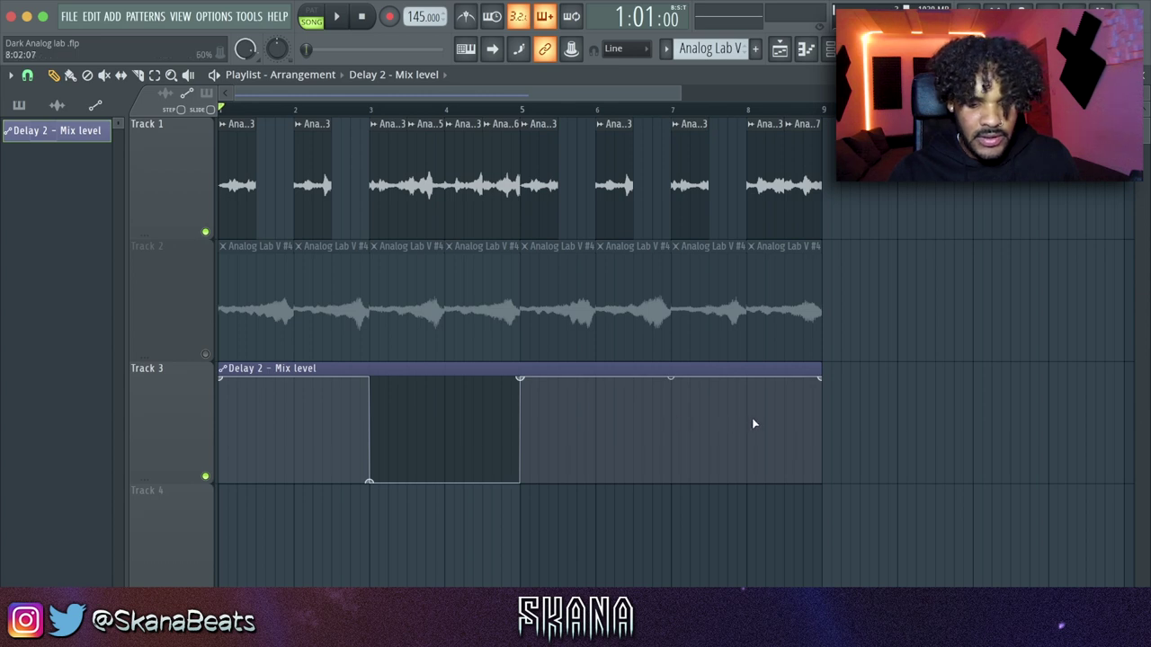
left_click_drag(752, 422, 755, 458)
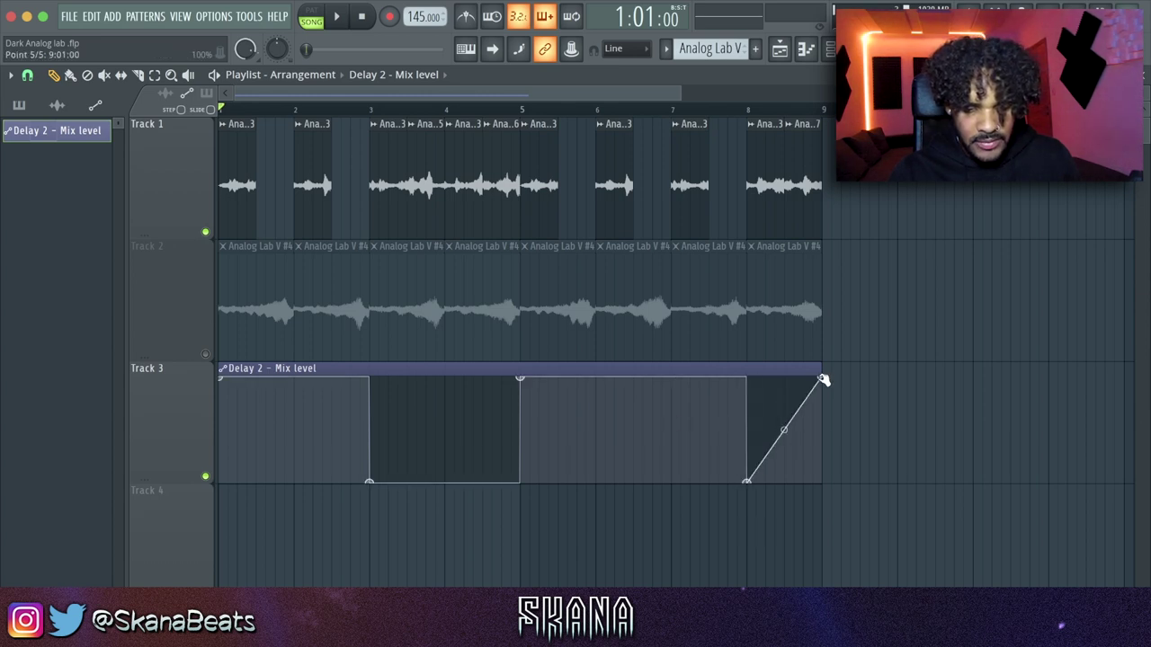
scroll(732, 437, "up", 1)
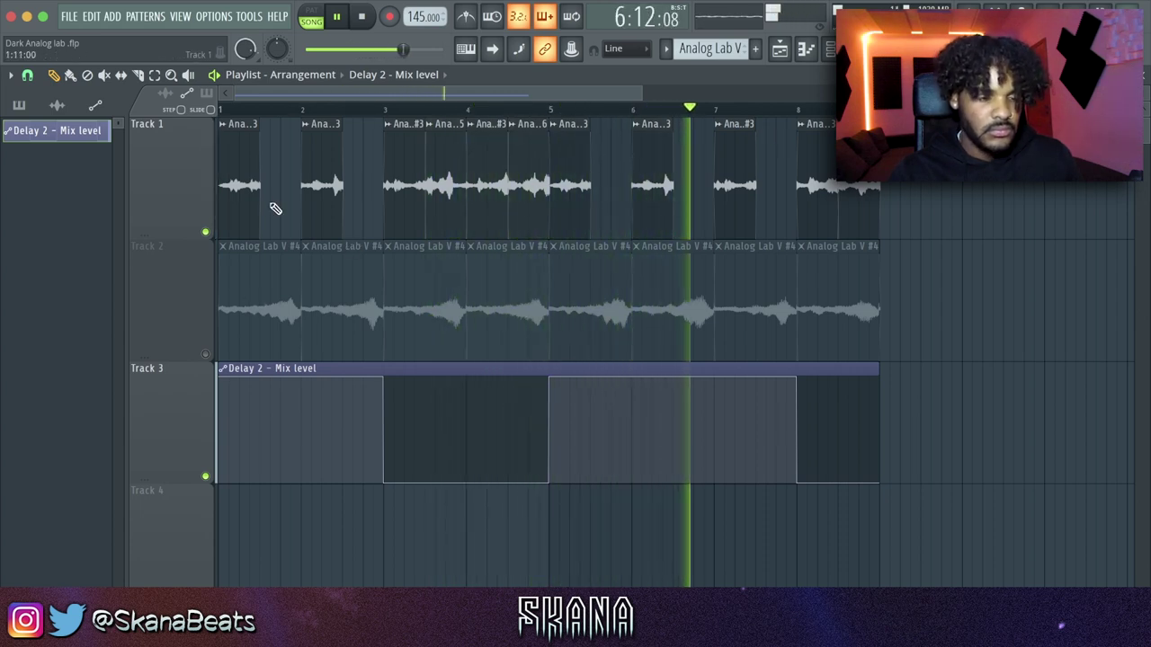
Step: Save the project and look at the channel settings of the first Analog Lab V #3 clip on Track 1
key("super+s")
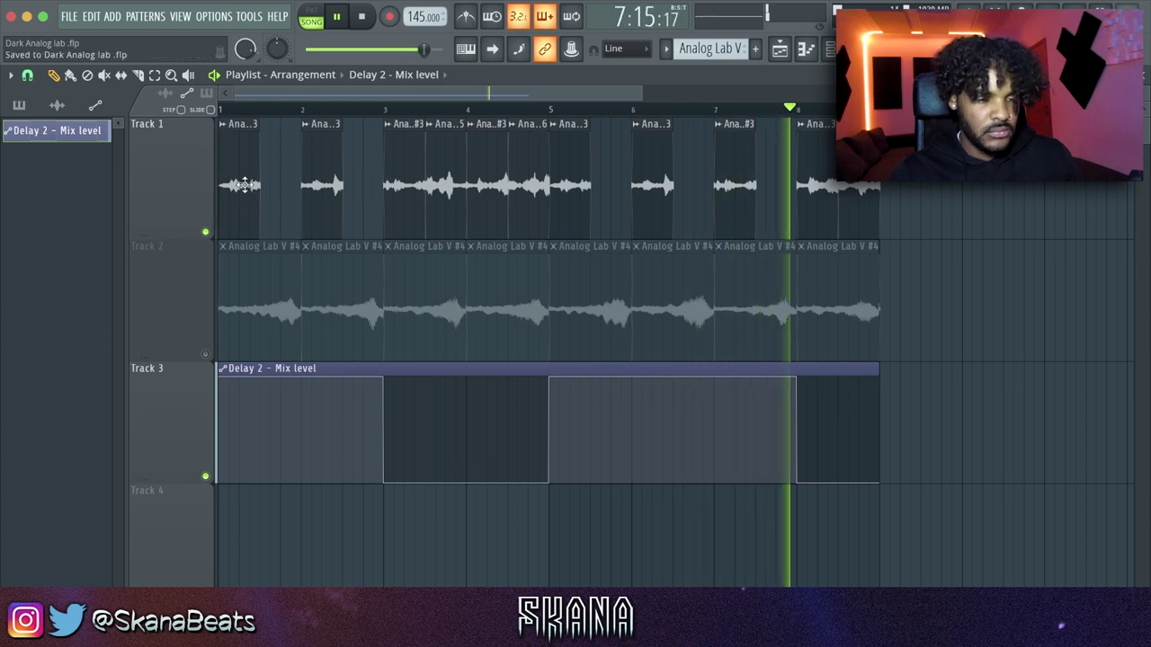
double_click(244, 185)
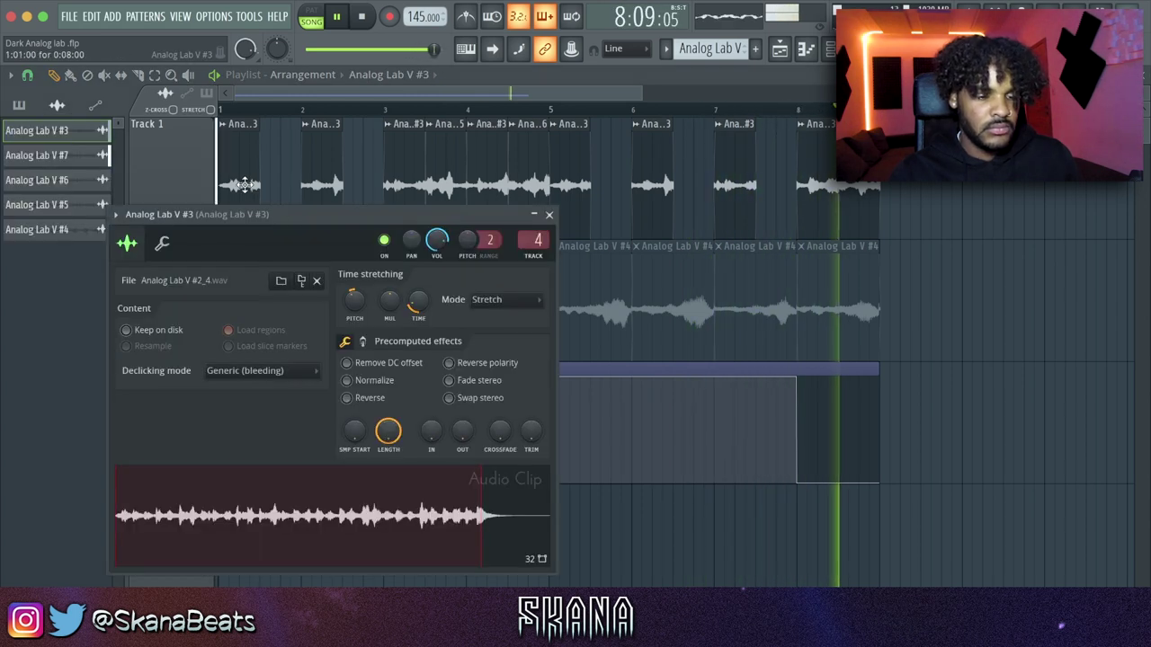
left_click(547, 217)
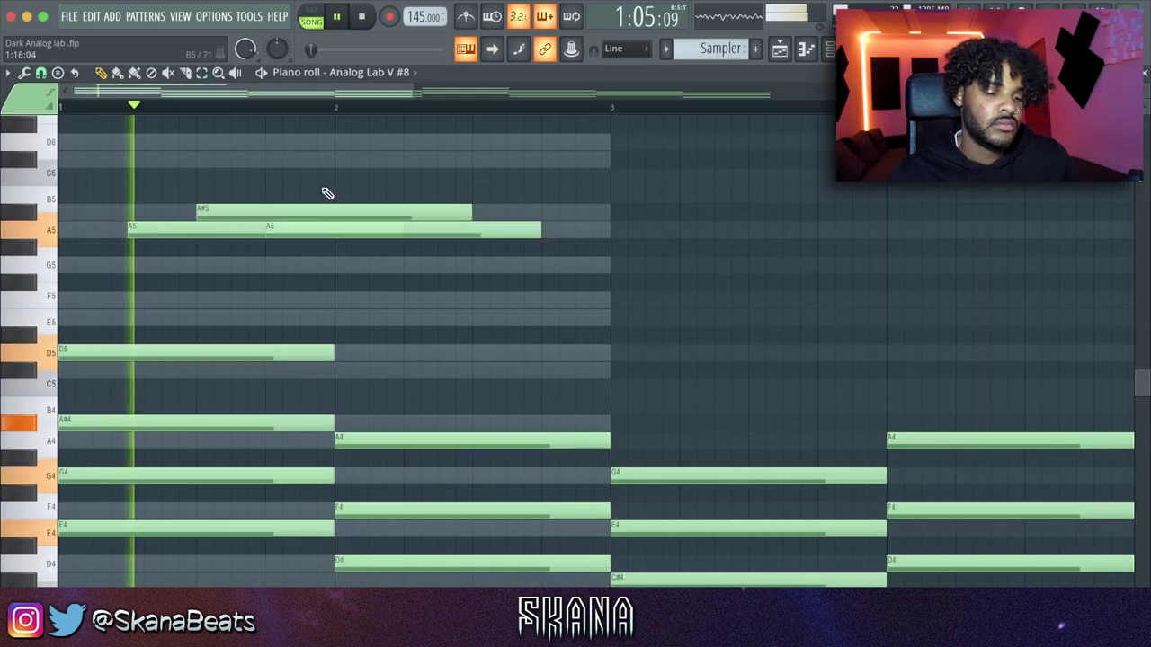
Step: Repeat the A5, A#5, A5 melody notes in bar 2 of Analog Lab V #8, starting on the second beat
key("ctrl+a")
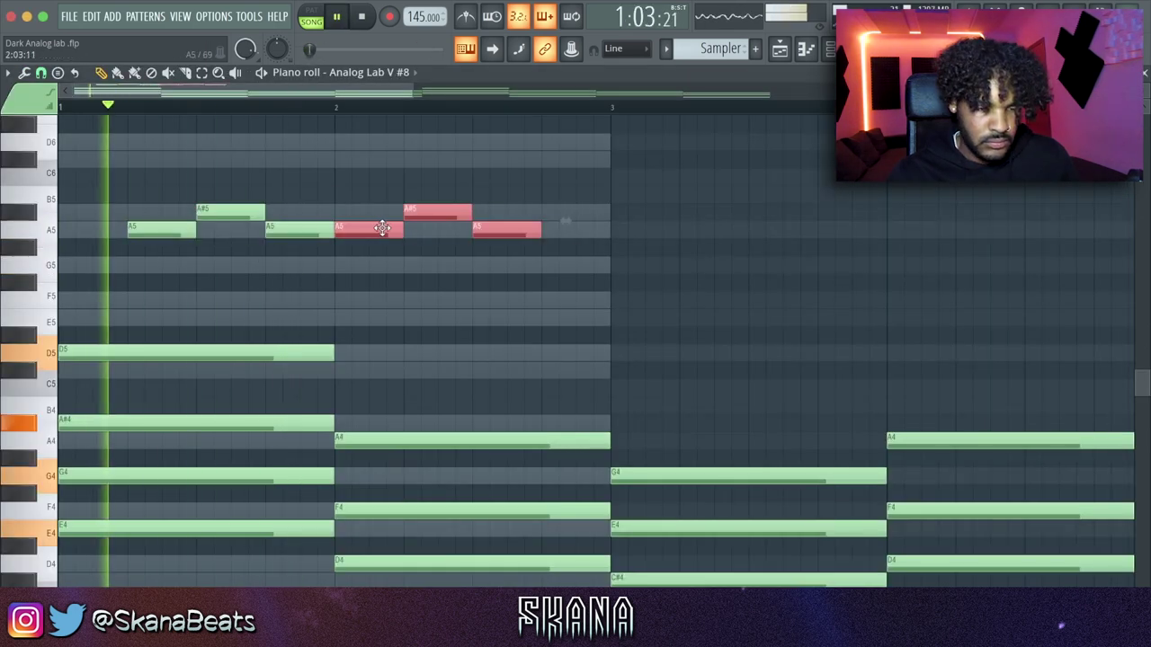
left_click_drag(382, 228, 457, 229)
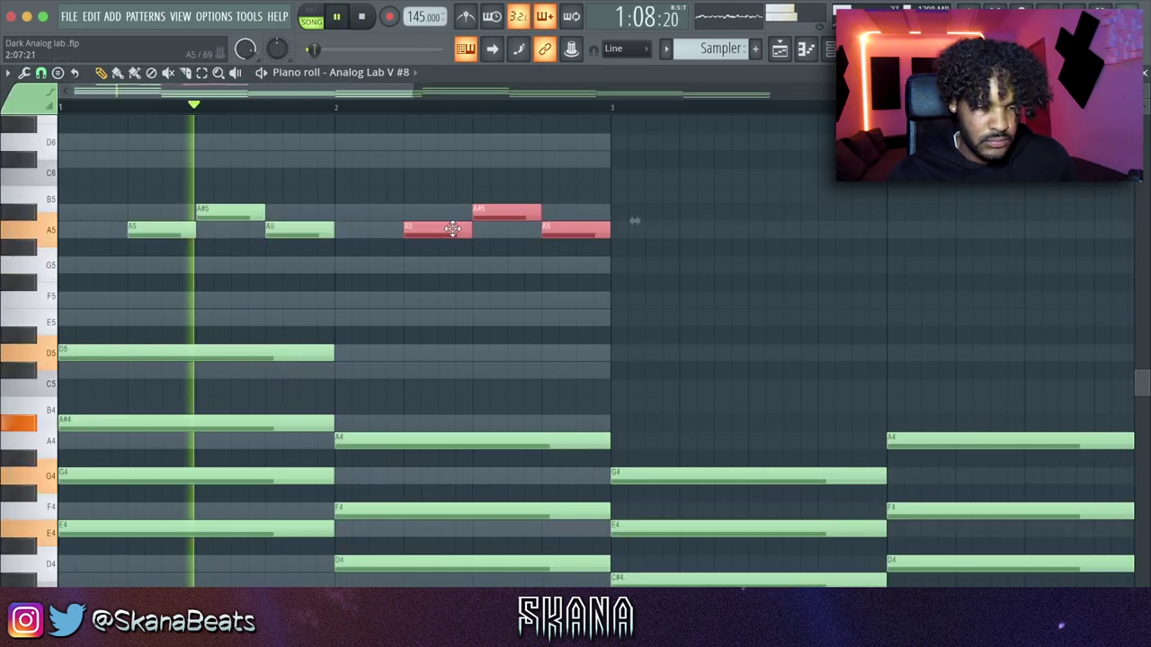
left_click(468, 264)
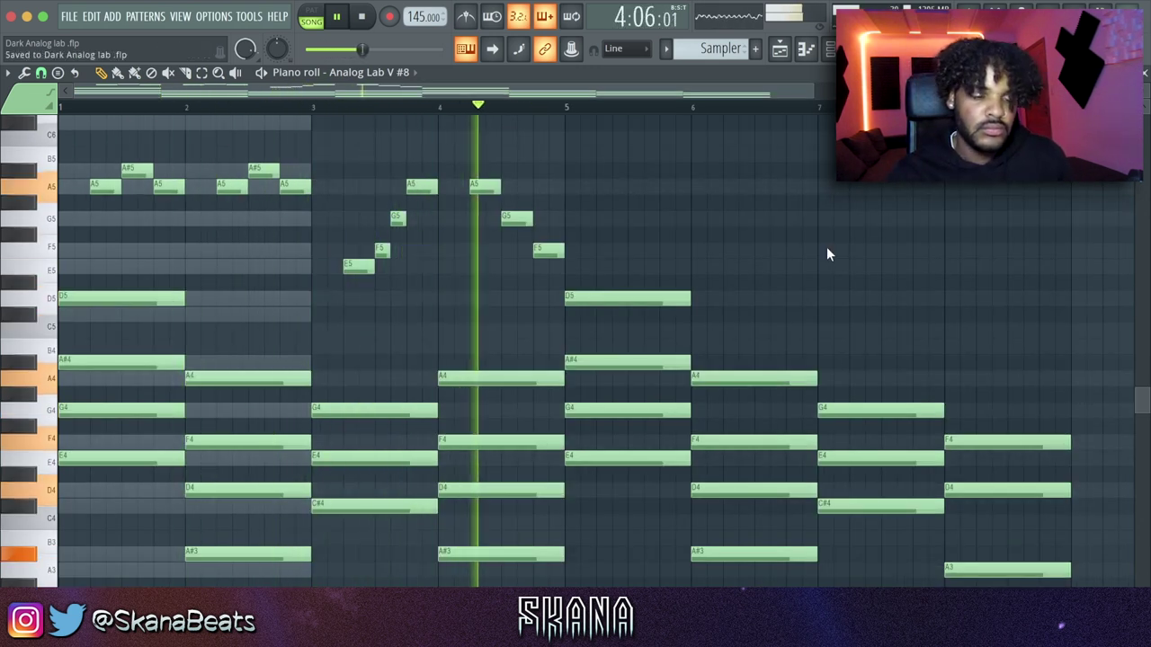
Step: Copy the high melody notes of bars 1–4 into bars 5–8 and remove the G5 note at the end of bar 6
left_click_drag(580, 272, 231, 183)
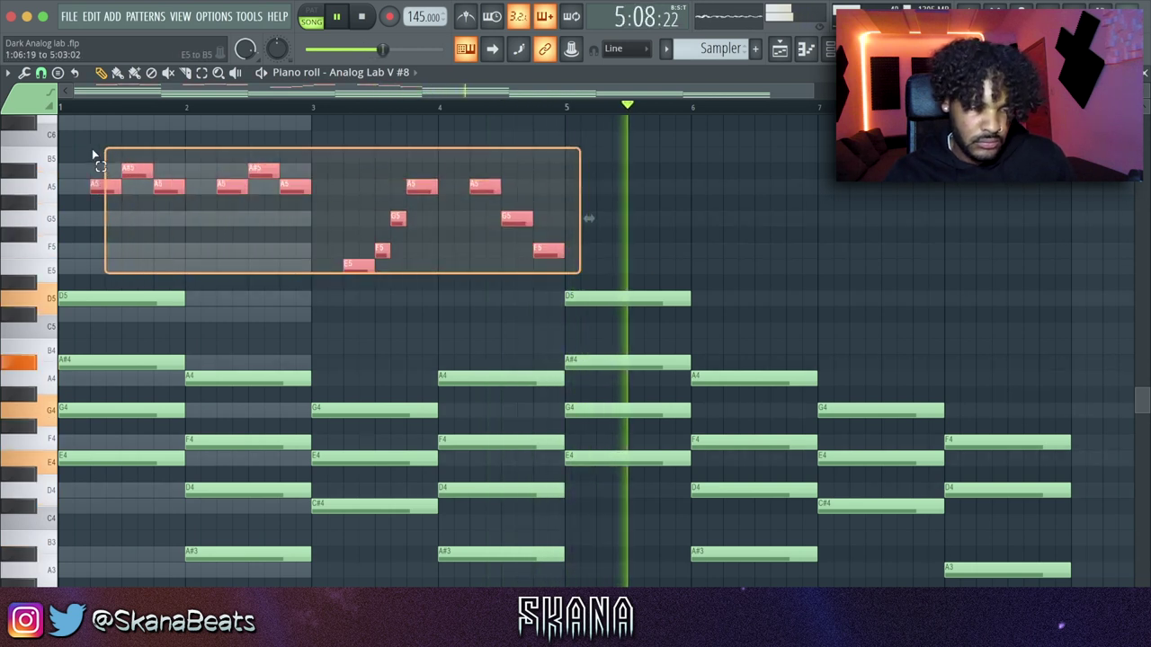
key("ctrl+b")
key("space")
left_click_drag(581, 187, 627, 187)
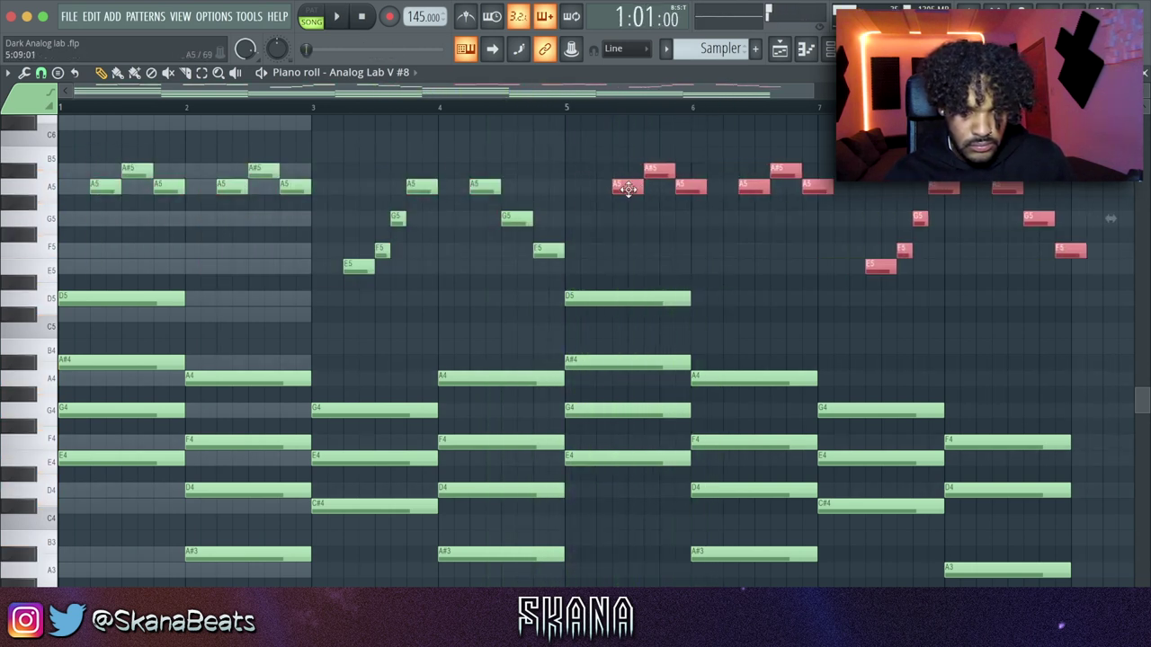
left_click(745, 252)
key("space")
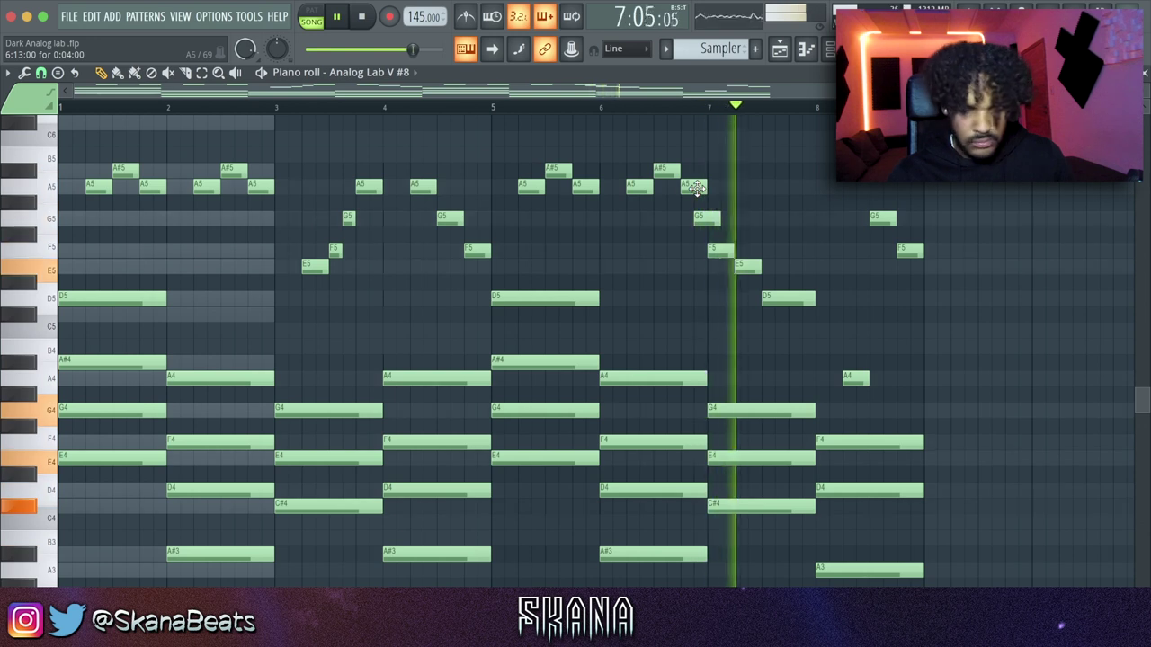
right_click(706, 218)
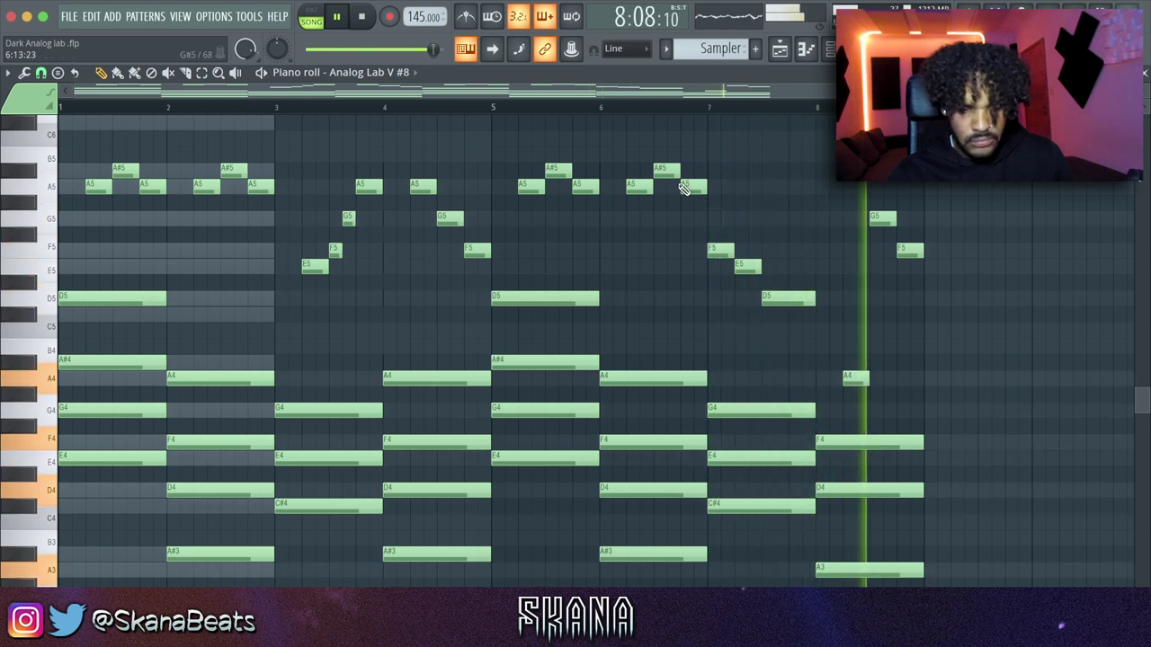
left_click(605, 113)
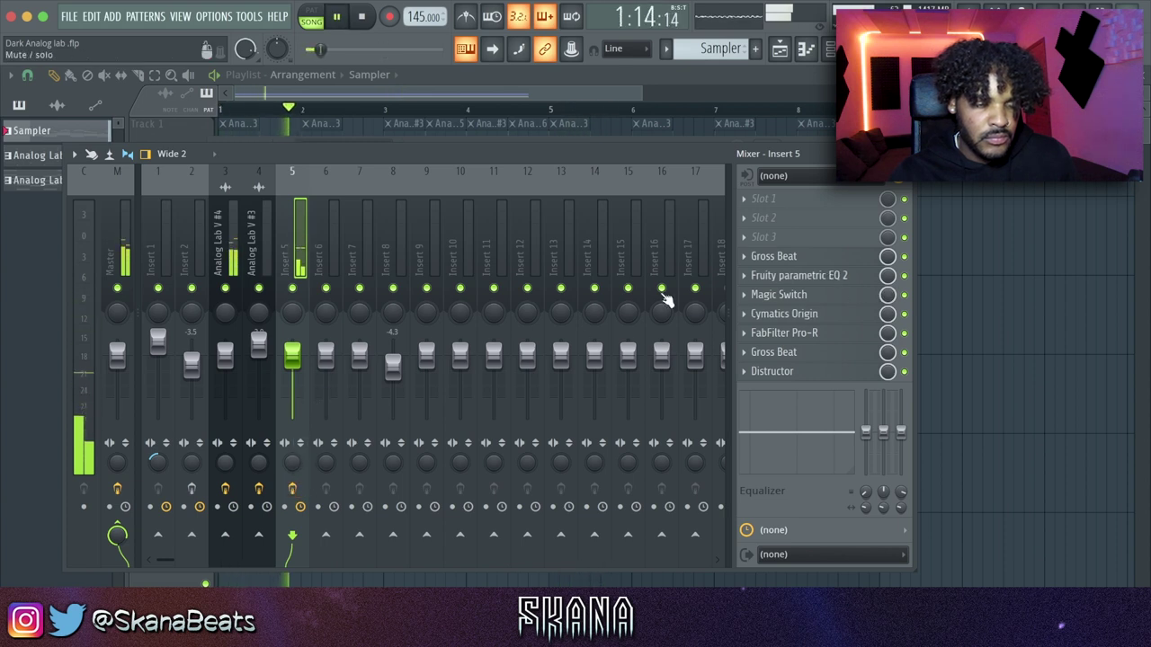
Step: Stop playback, return to the playlist and quick-render the Sampler pattern as an audio clip
key("space")
key("F9")
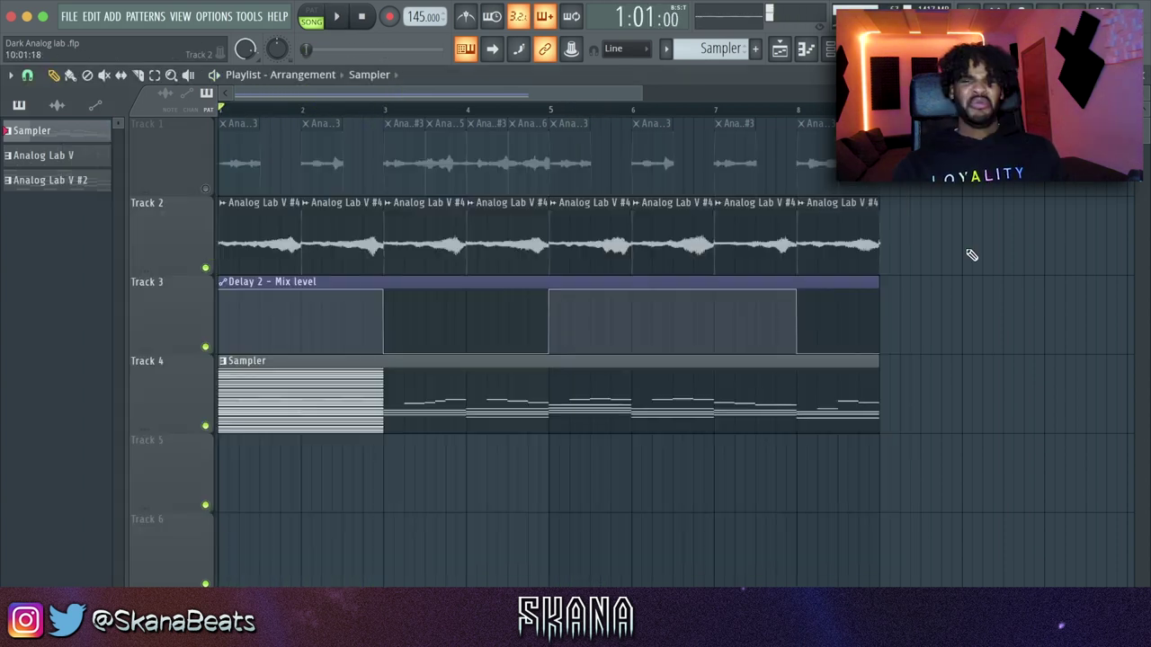
right_click(84, 134)
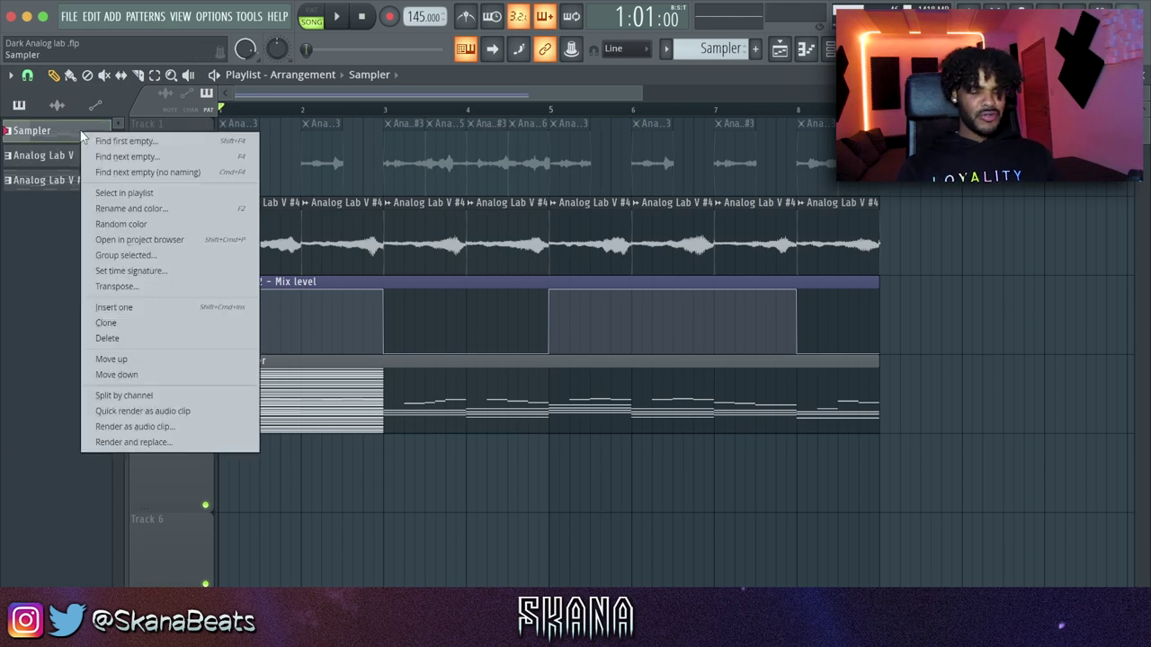
left_click(142, 410)
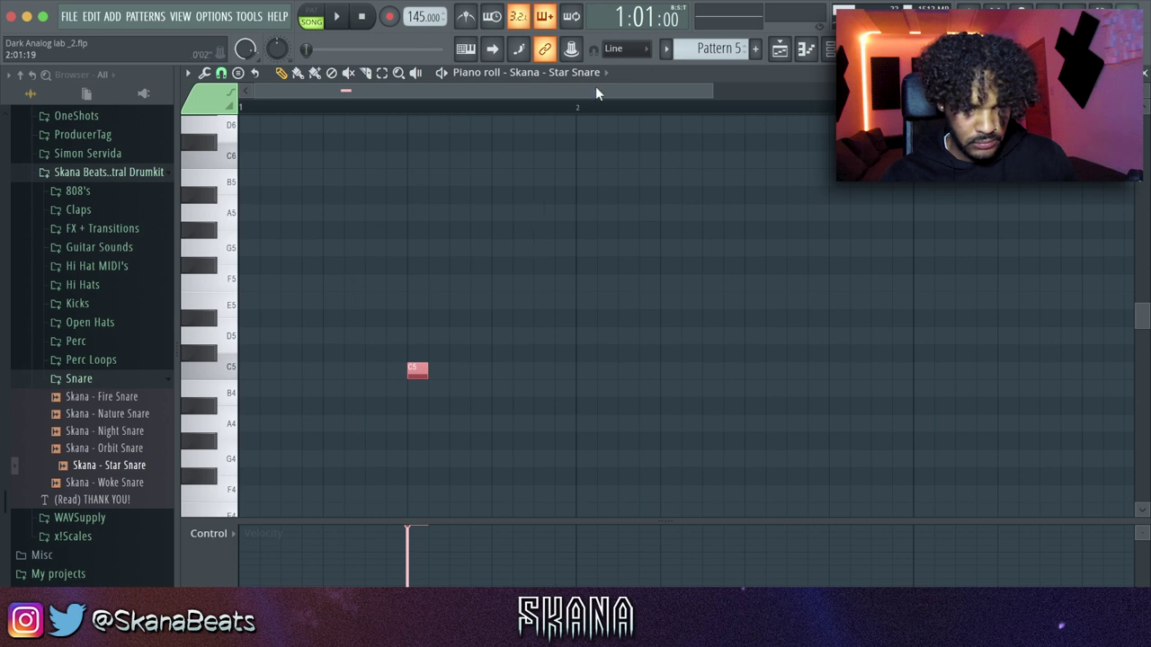
Step: Repeat the Star Snare's bar 1 hit in every bar up to bar 8 and start playback
left_click_drag(591, 106, 386, 107)
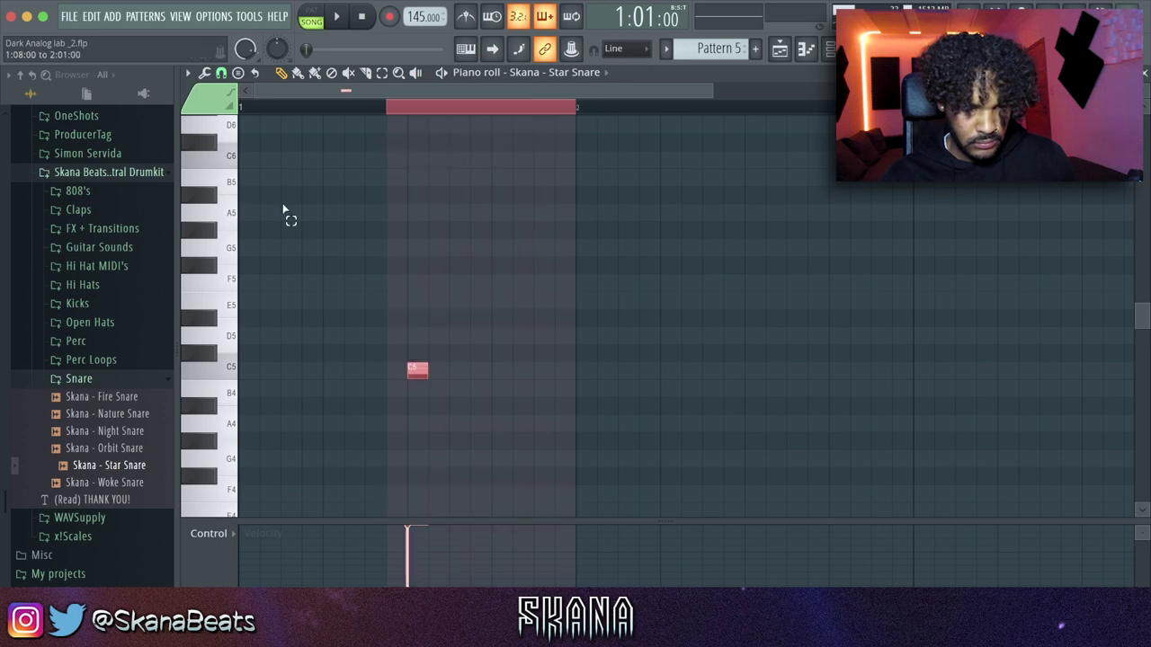
key("ctrl+b")
key("ctrl+b")
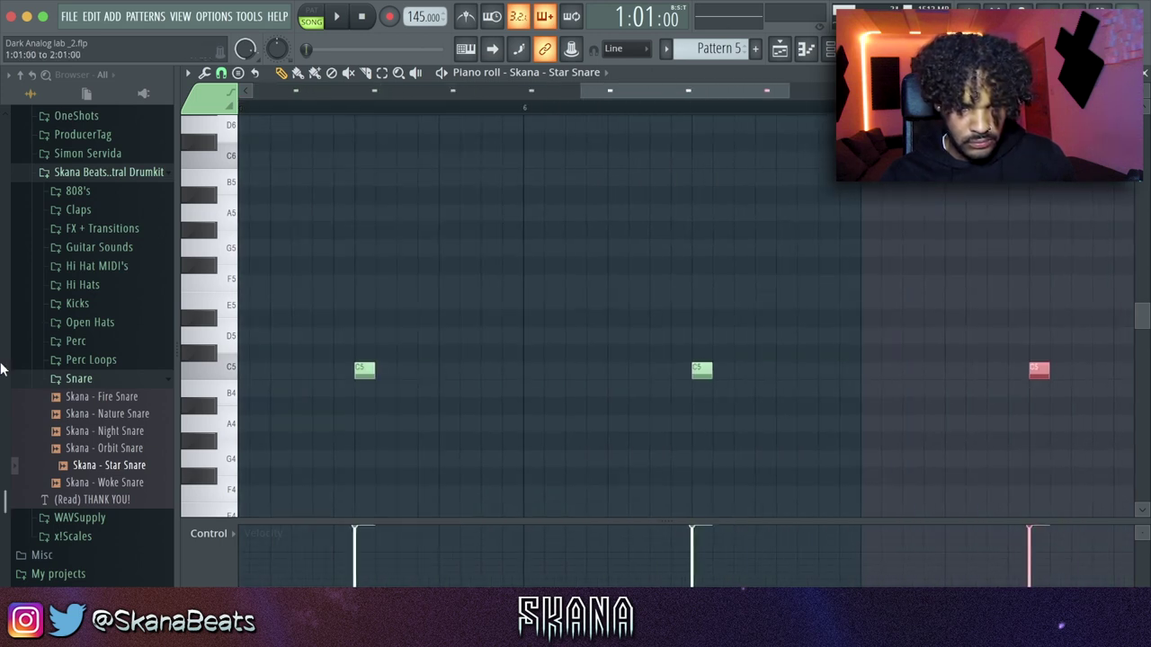
key("ctrl+s")
scroll(517, 586, "down", 4)
key("space")
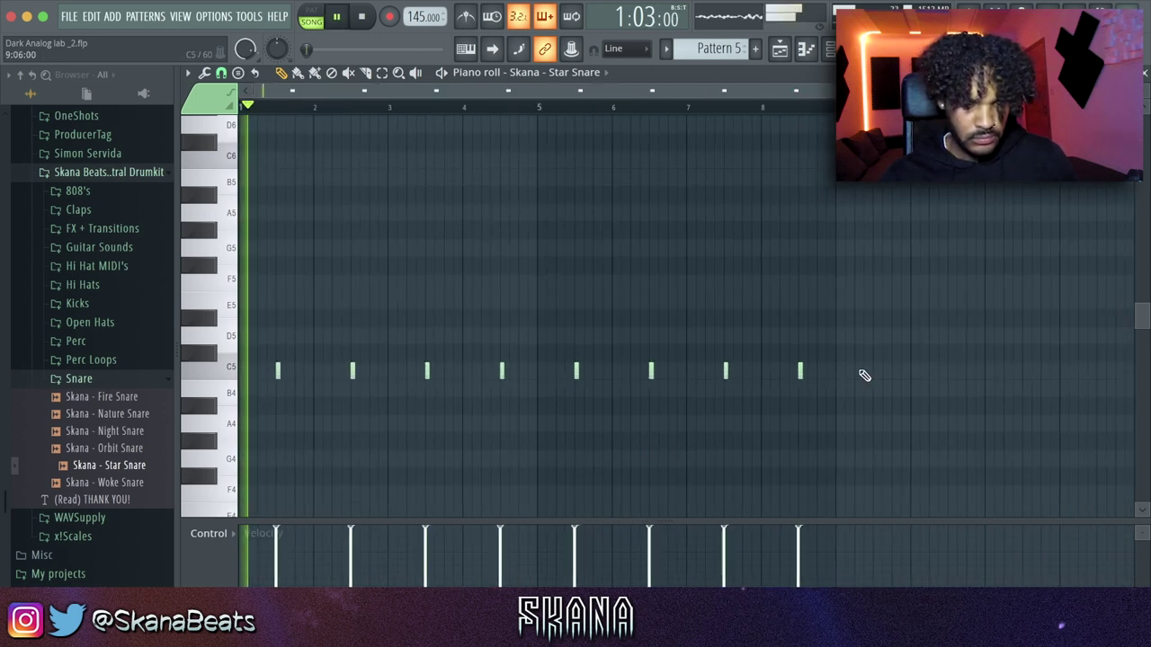
Step: Replace the bar 8 snare hit with a short C5 hit on beat 4 of that bar
right_click(799, 371)
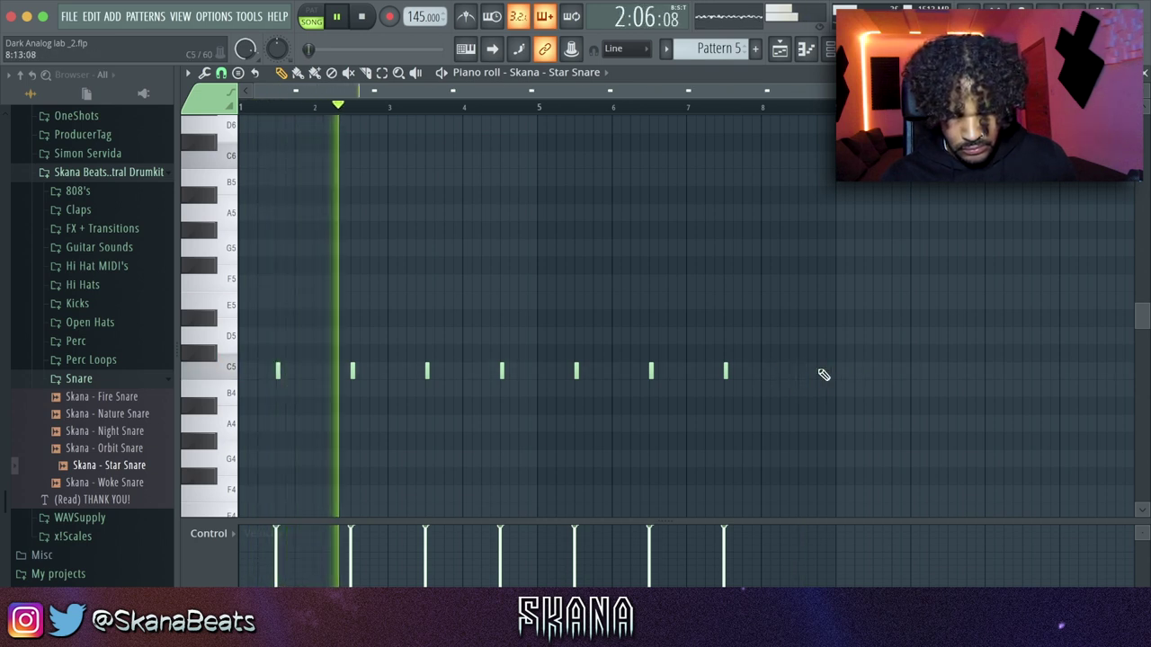
left_click(815, 372)
left_click_drag(853, 371, 823, 370)
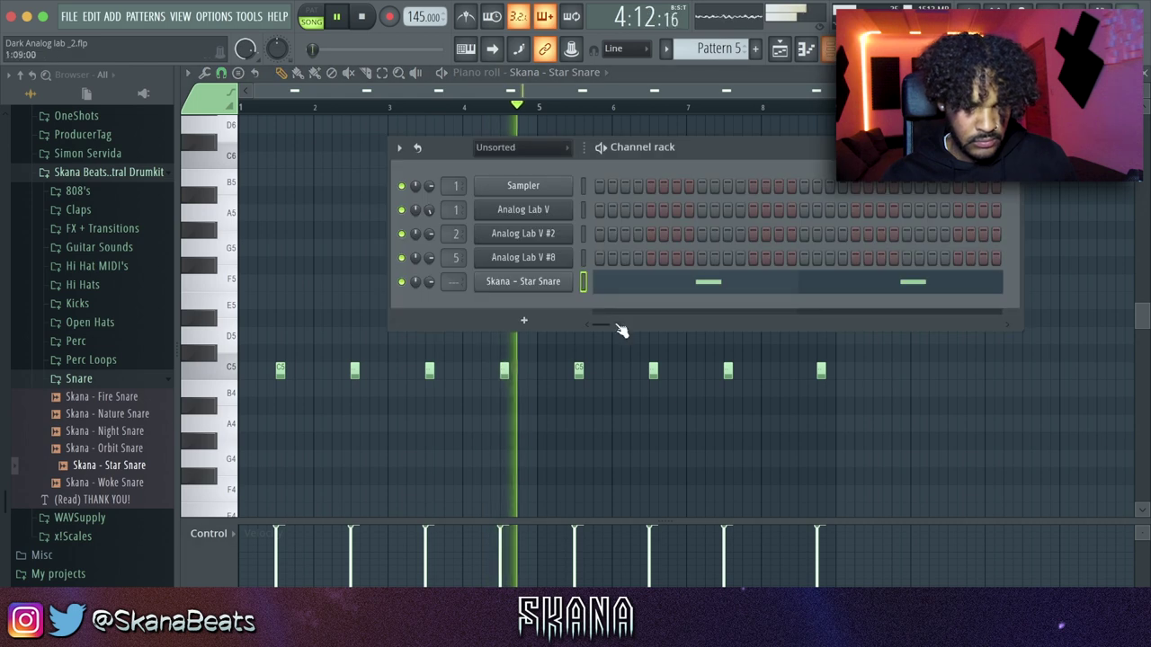
Step: Add an extra short C5 snare hit on beat 4 of bar 4 and save the project
left_click(527, 372)
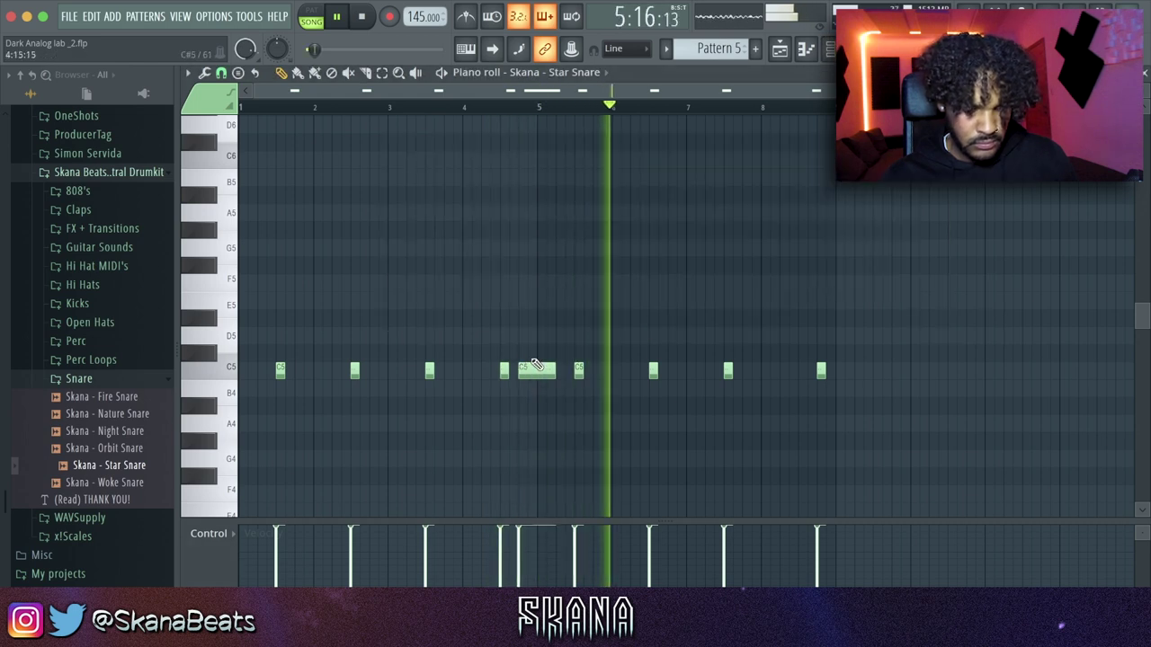
left_click_drag(552, 371, 528, 370)
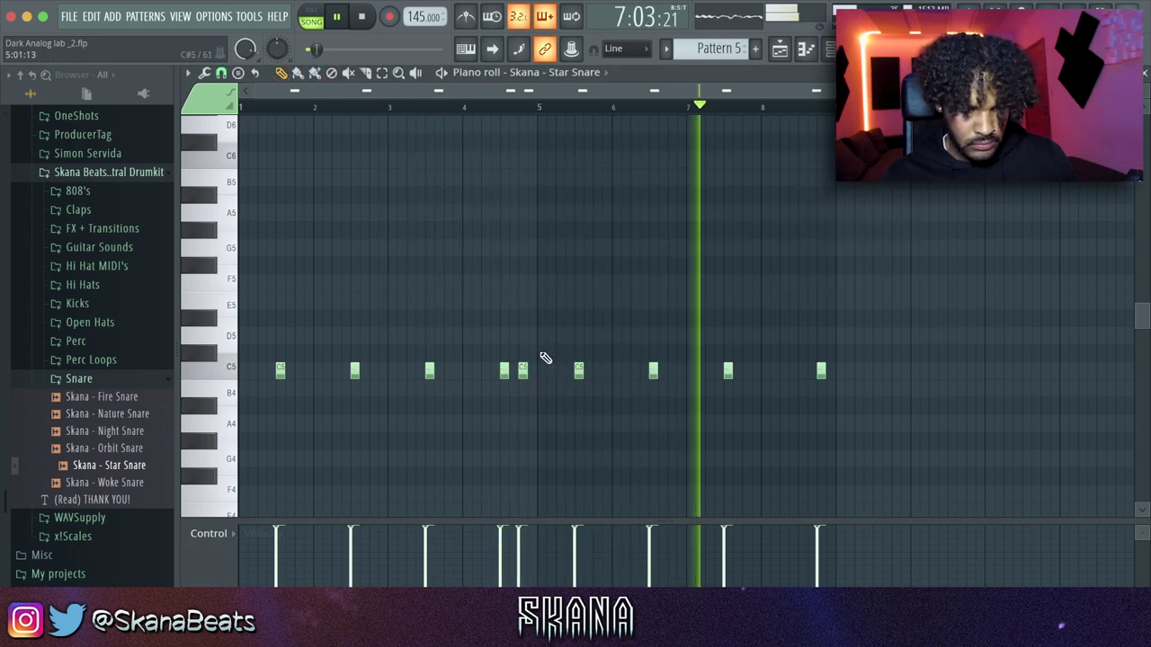
key("super+s")
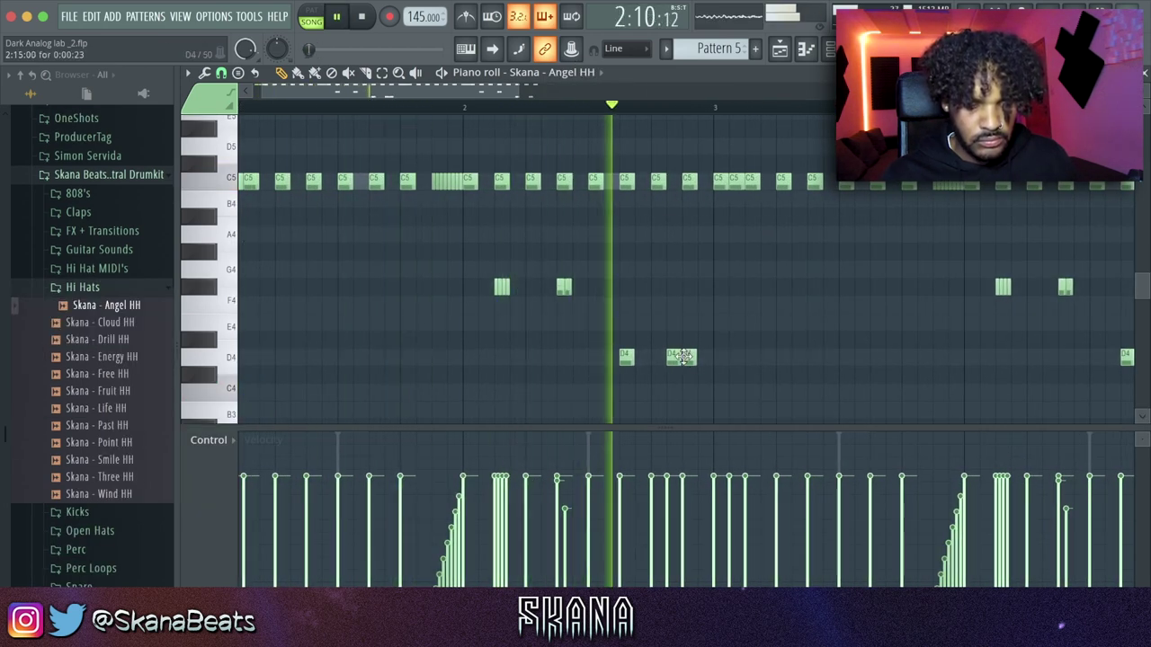
Step: Add a D4 Angel HH note on beat 4 of bar 2 and set the piano roll snap to 1/3 beat for bar 4's D4 notes
left_click(657, 357)
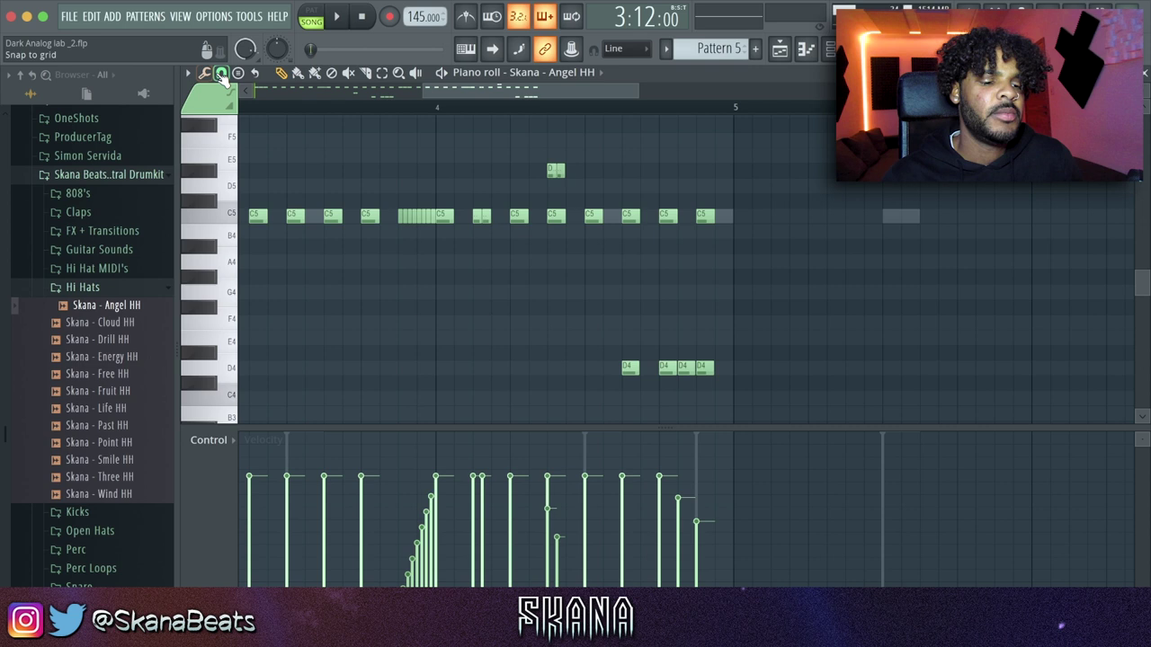
left_click(221, 73)
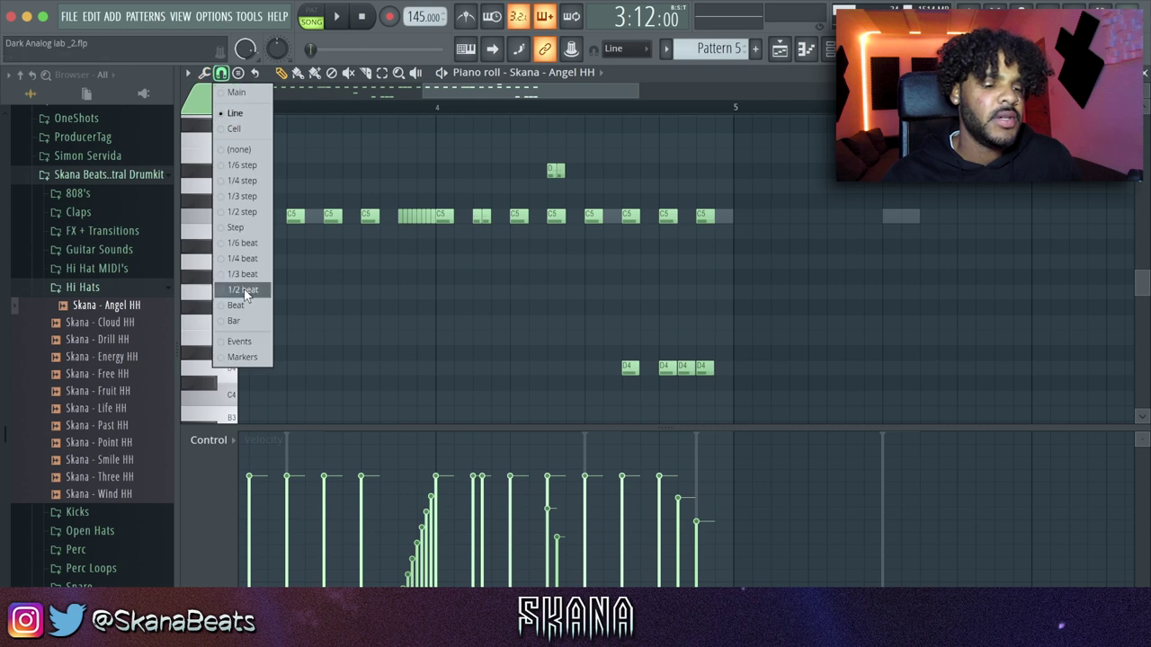
left_click(244, 274)
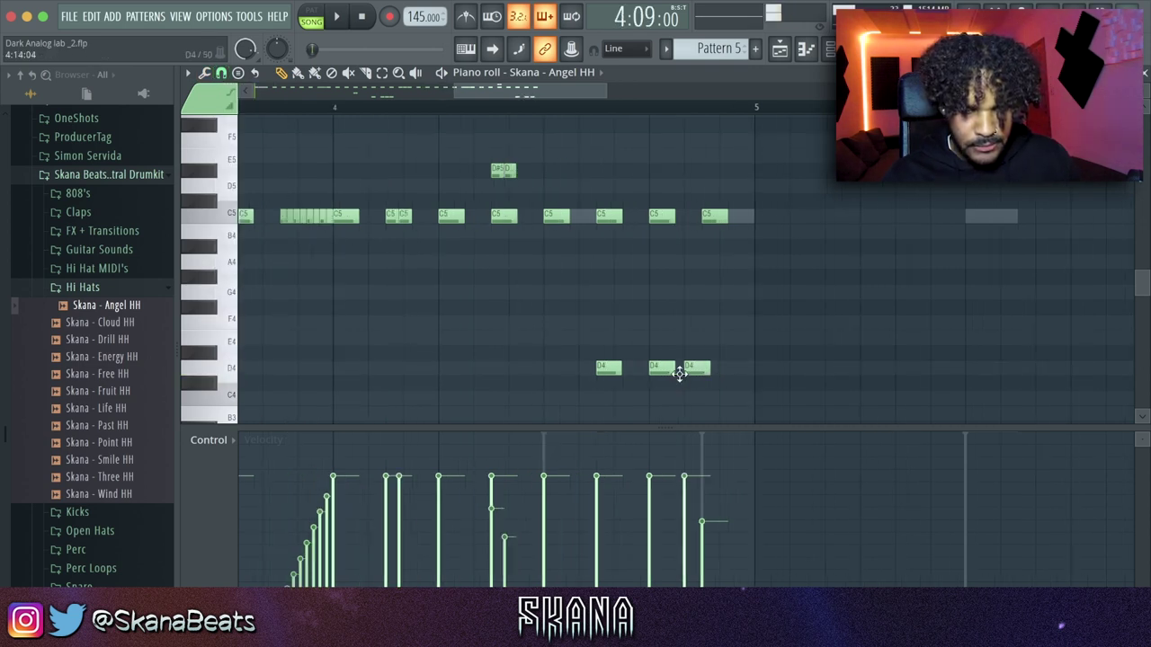
key("space")
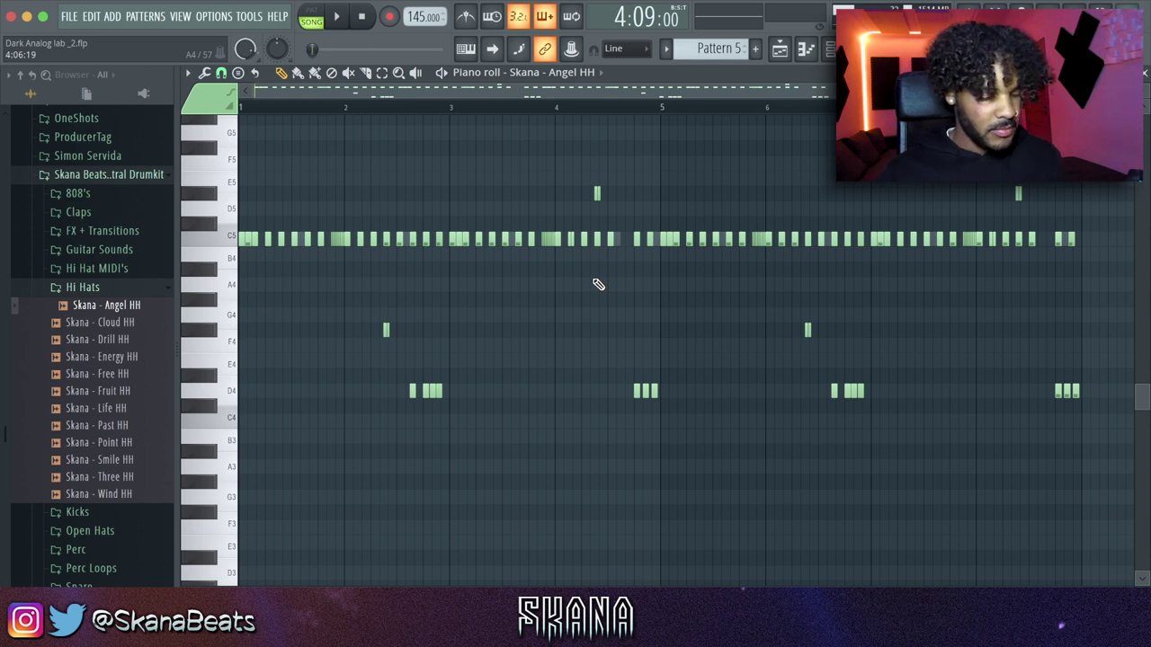
Step: Randomize the pan and velocity levels of all Angel HH notes with Bipolar enabled
key("ctrl+a")
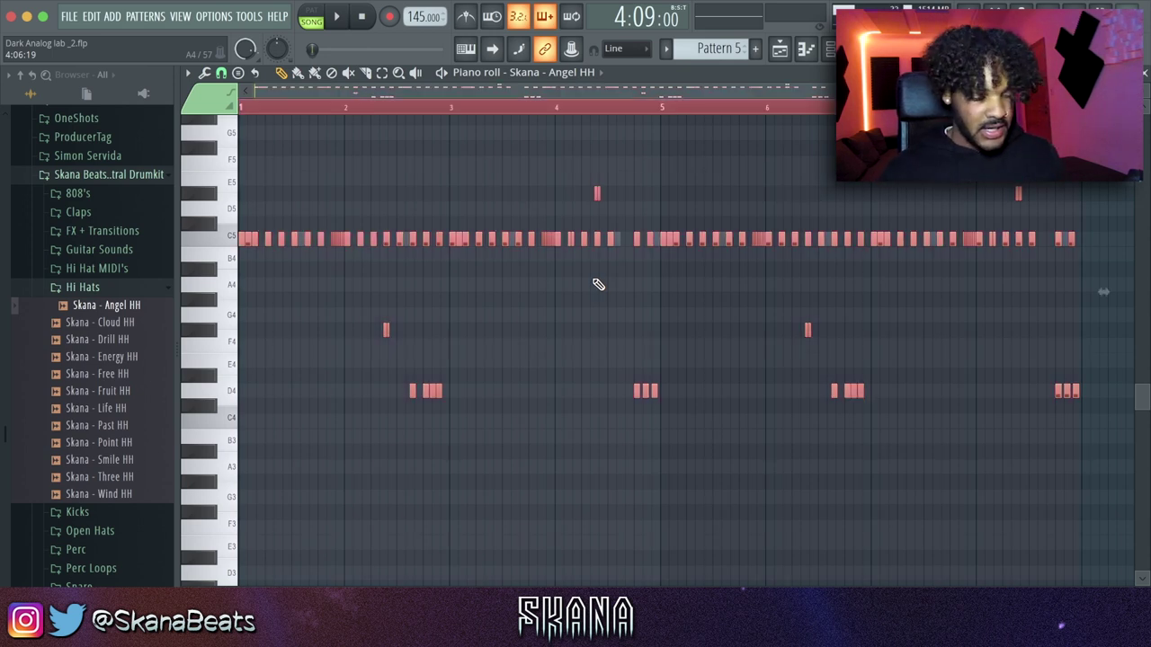
key("alt+r")
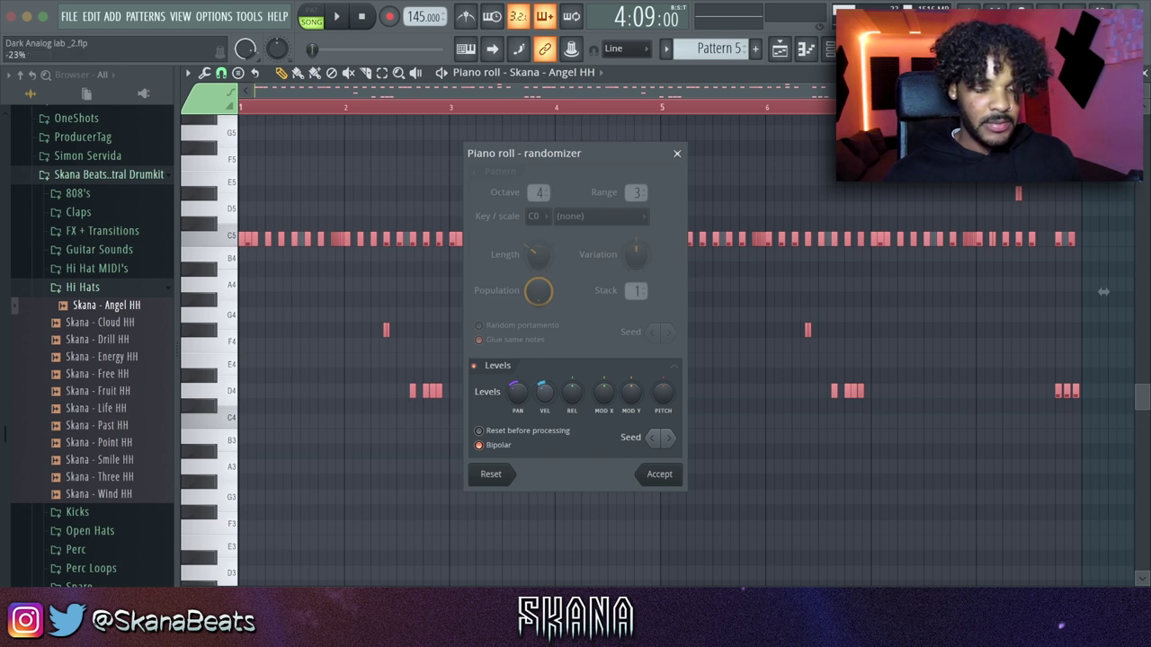
left_click(660, 474)
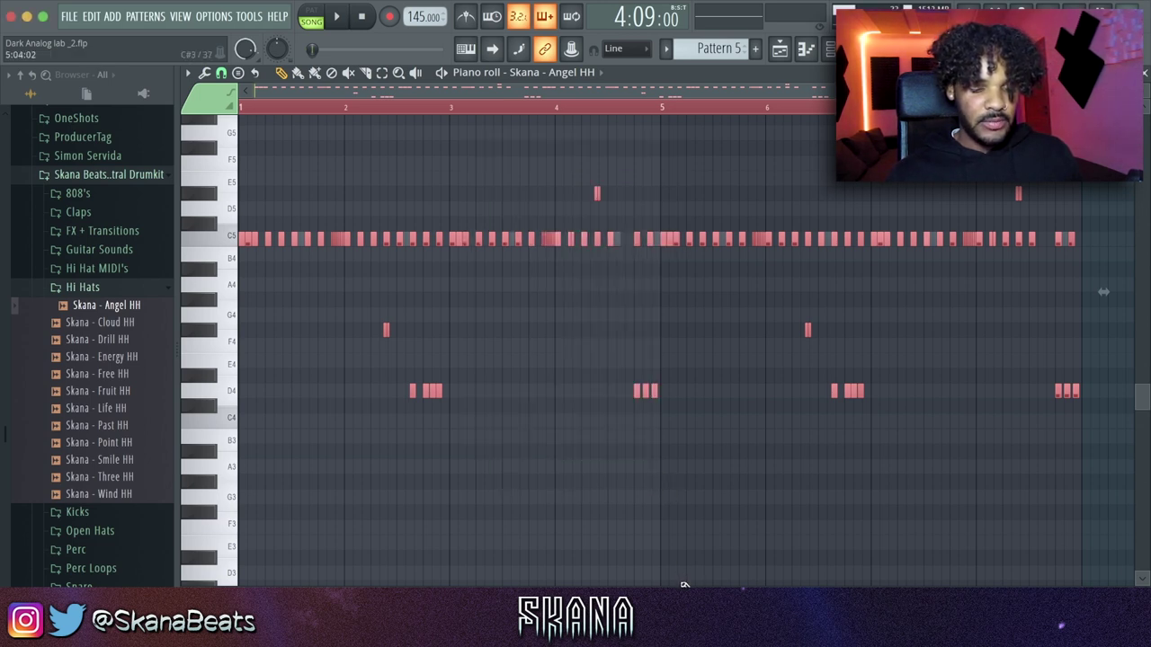
Step: Scale the velocities of all Angel HH notes using the Multiply value of the level scaling tool
left_click_drag(682, 585, 663, 411)
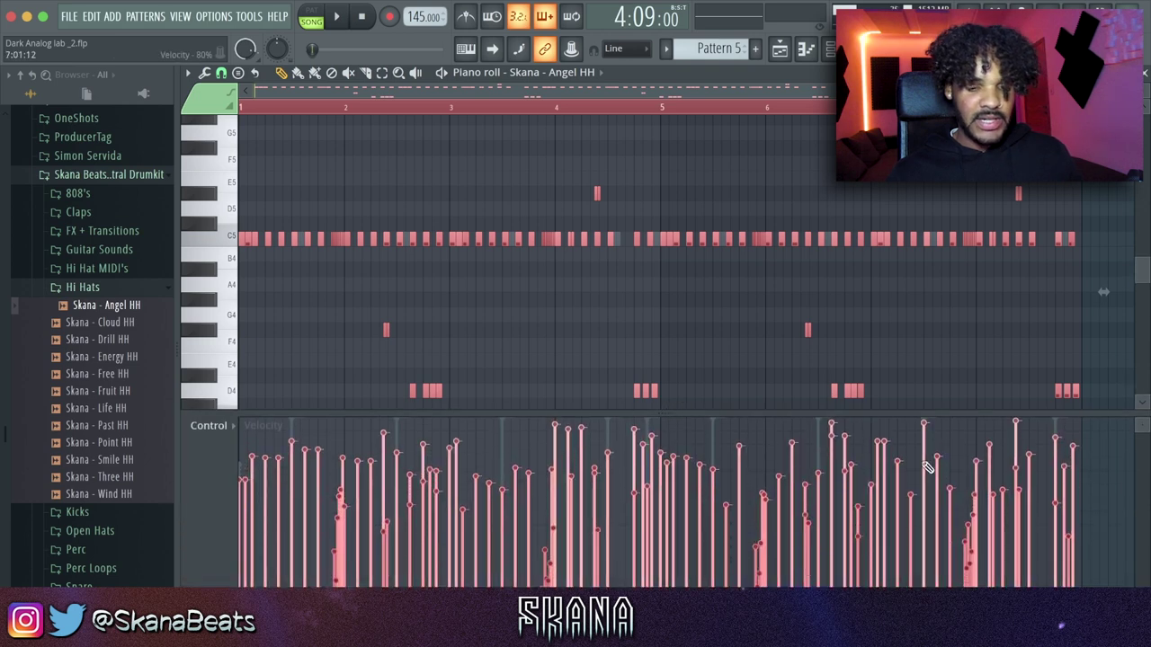
key("alt+x")
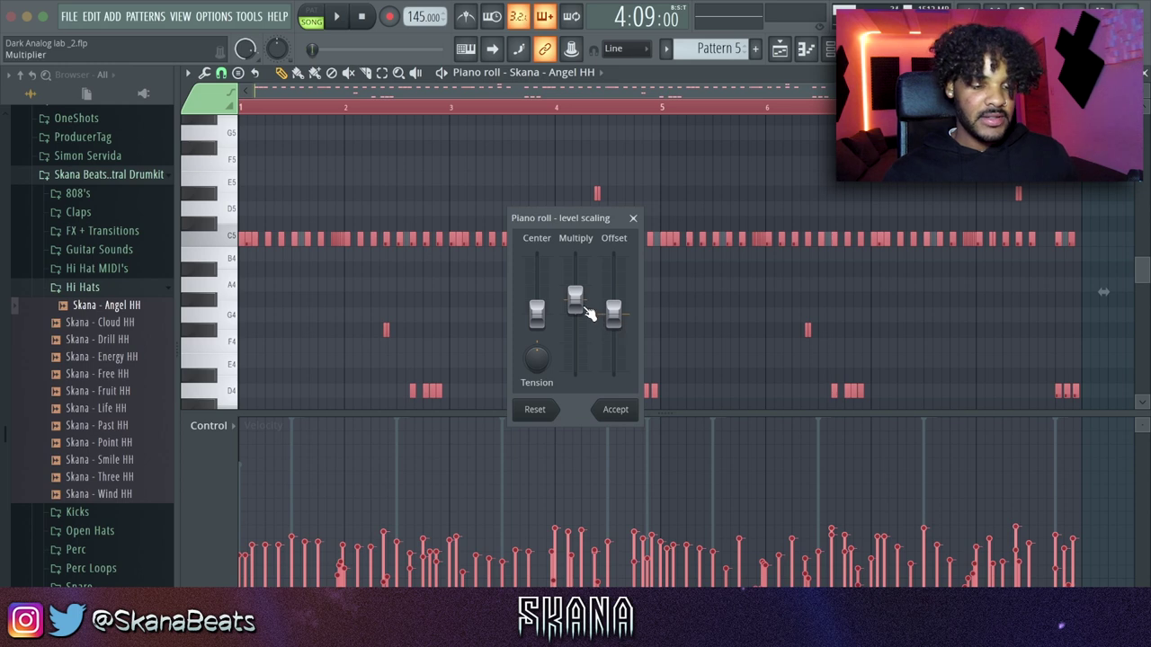
left_click_drag(589, 312, 576, 289)
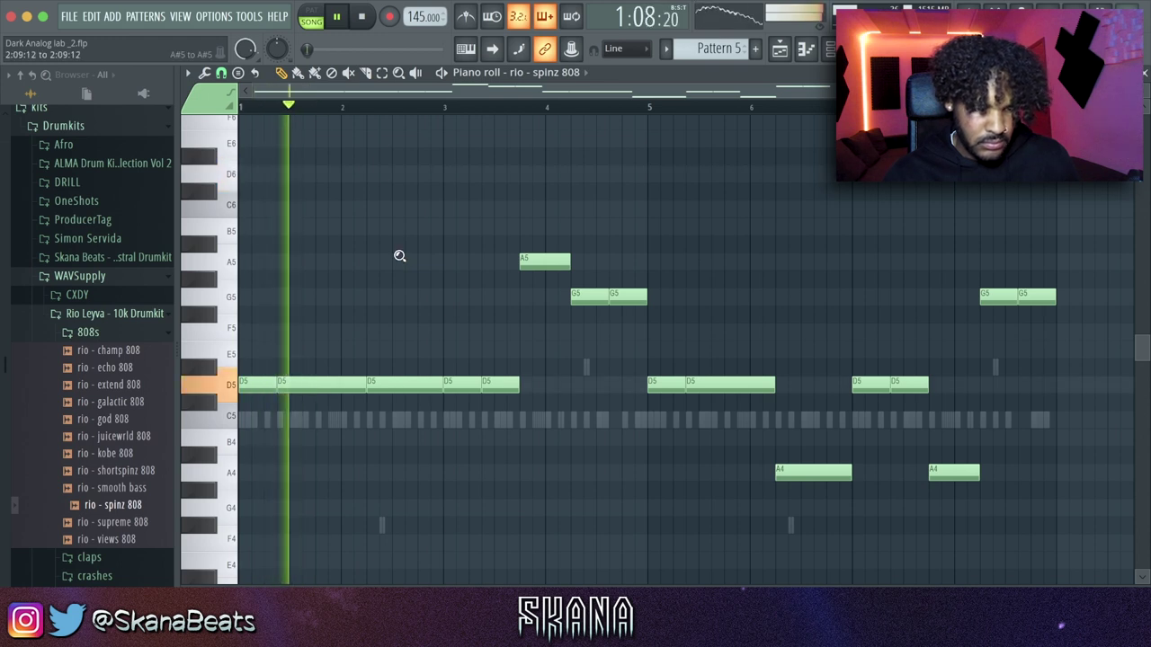
Step: Raise the two rio - spinz 808 notes at the start of bar 3 to E5
left_click(399, 256)
left_click_drag(452, 368, 489, 328)
left_click(495, 412)
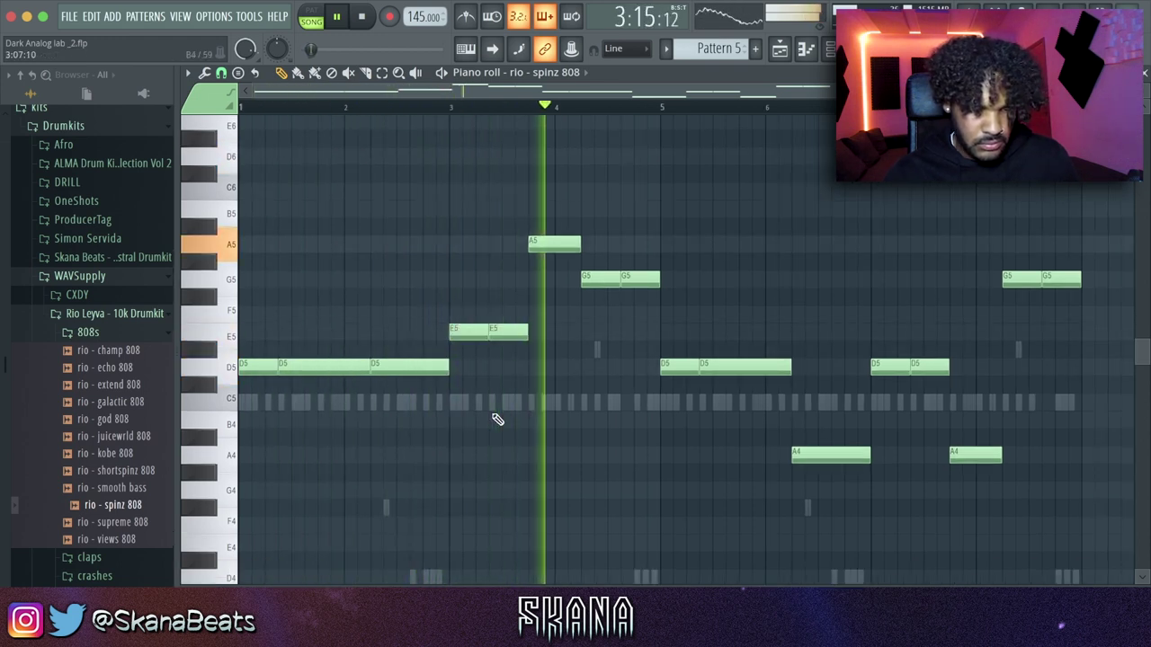
Step: Replace the rio - spinz 808 notes in bars 5 to 8 with a copy of the phrase from bars 1 to 4
scroll(1033, 339, "down", 1)
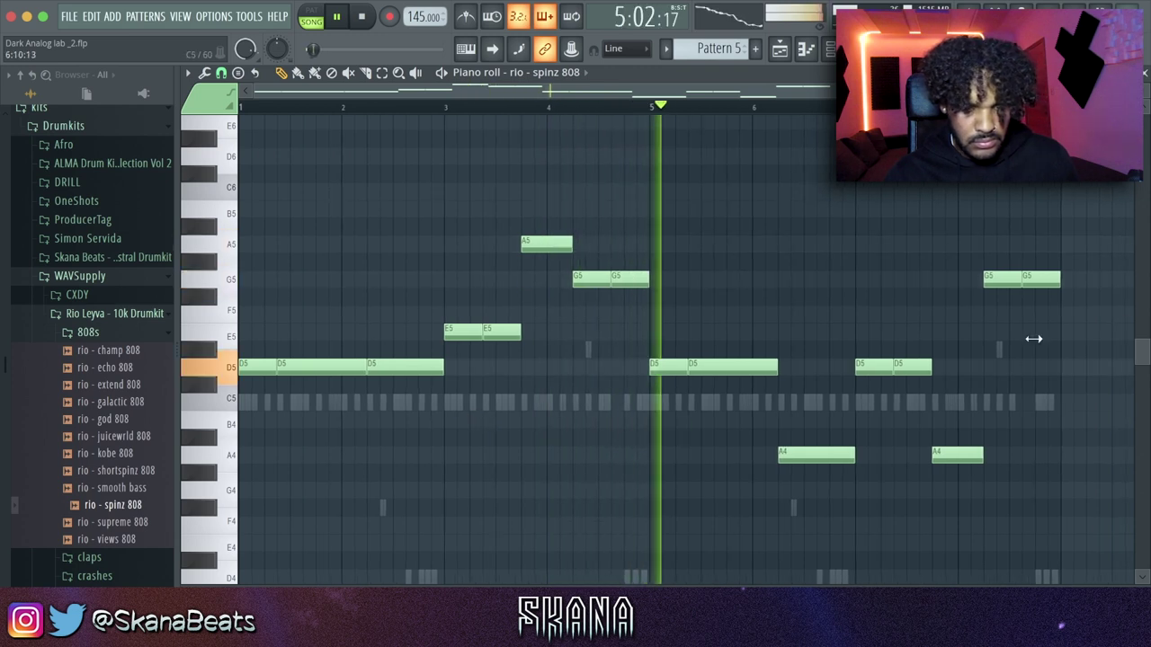
left_click_drag(1052, 254, 683, 492)
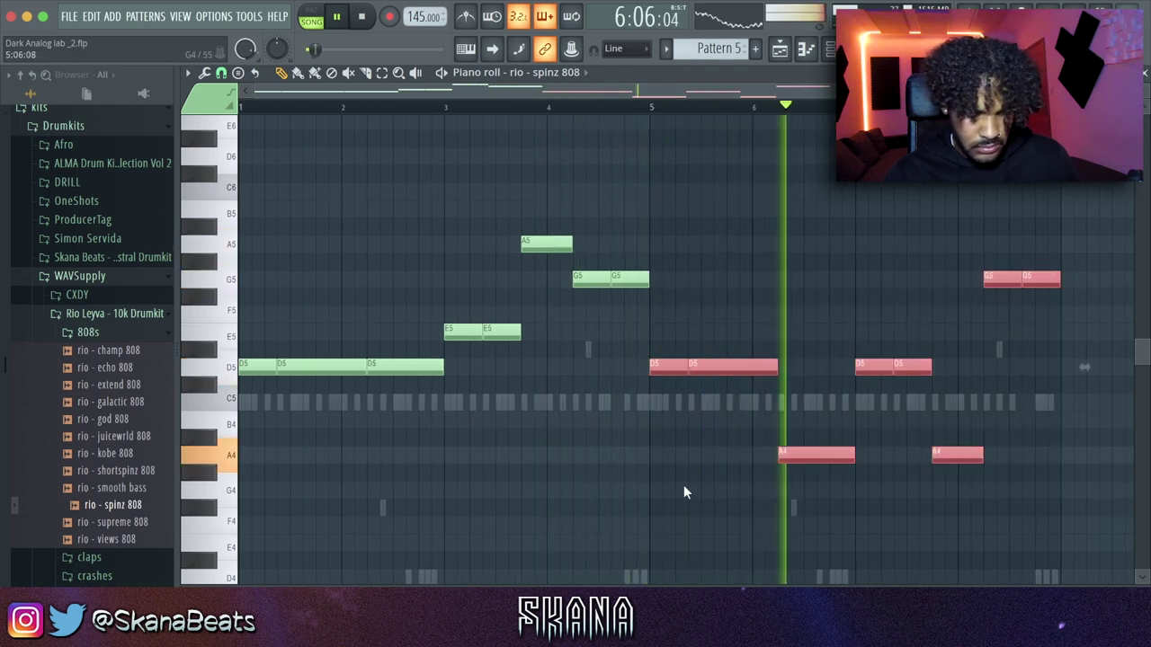
key("Delete")
key("ctrl+v")
left_click(955, 396)
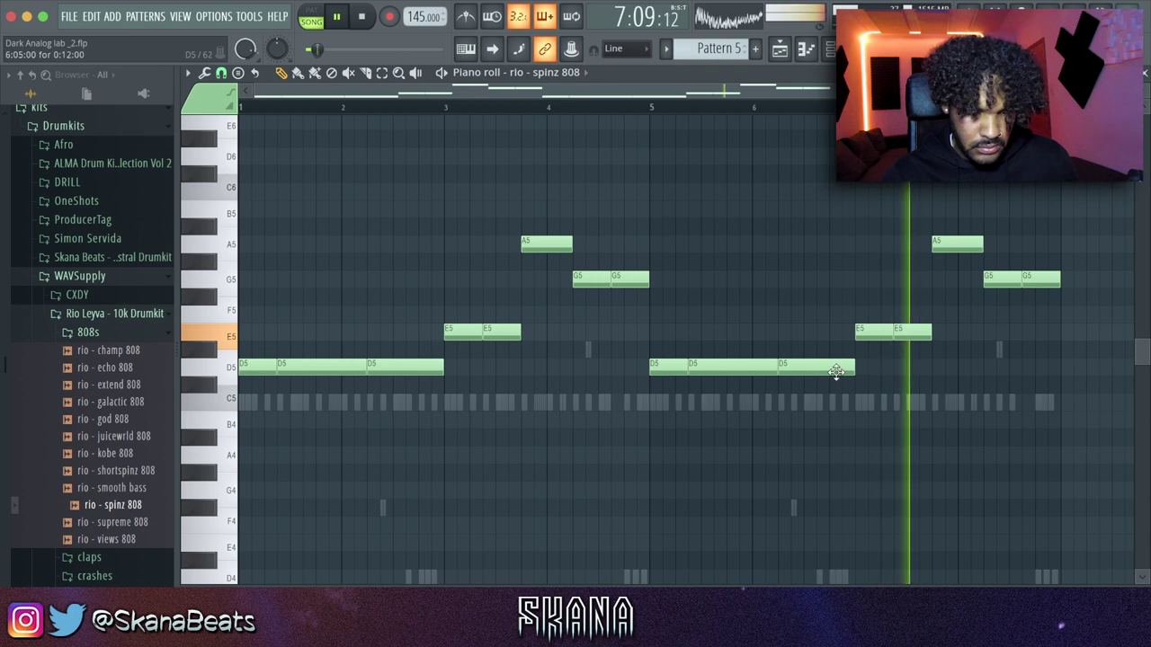
Step: Lower the D5 808 note in bar 6 and the second E5 note in bar 7 to A4, and save the project
left_click_drag(836, 372, 829, 242)
key("ctrl+Down")
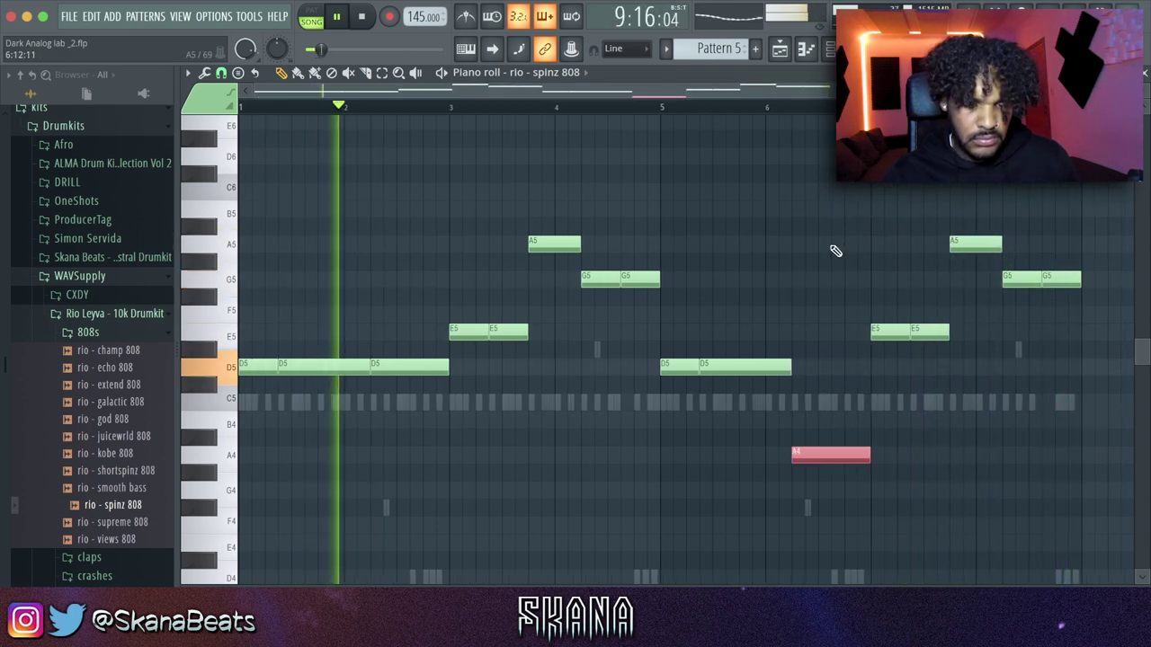
scroll(835, 251, "down", 1)
left_click(855, 297)
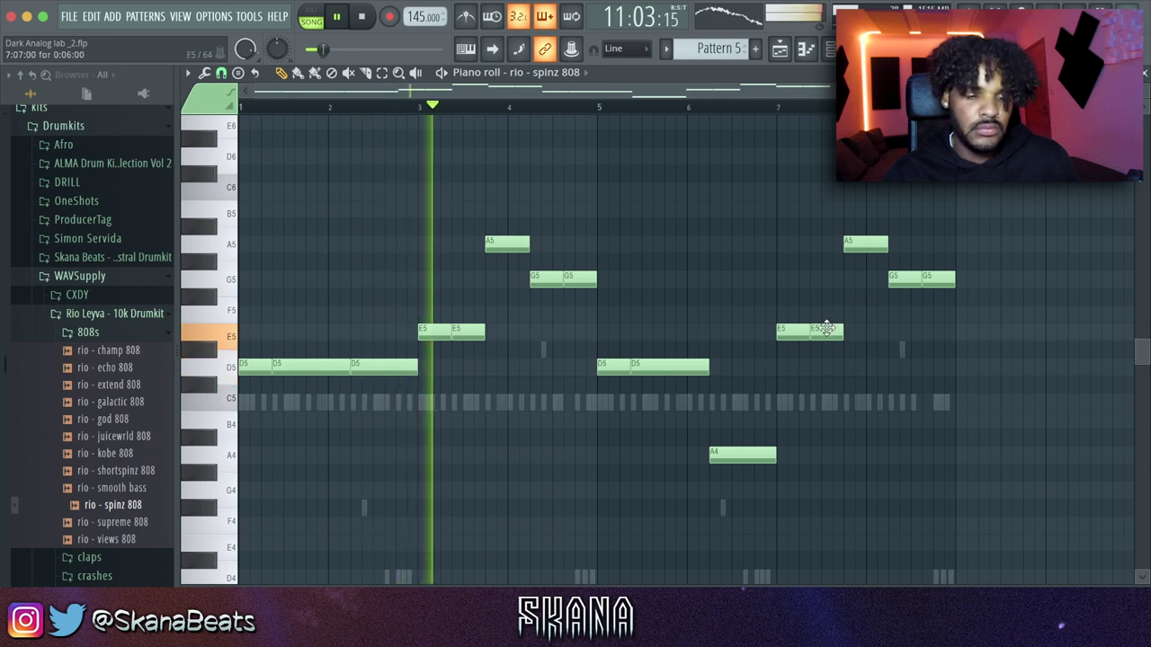
left_click_drag(826, 328, 823, 455)
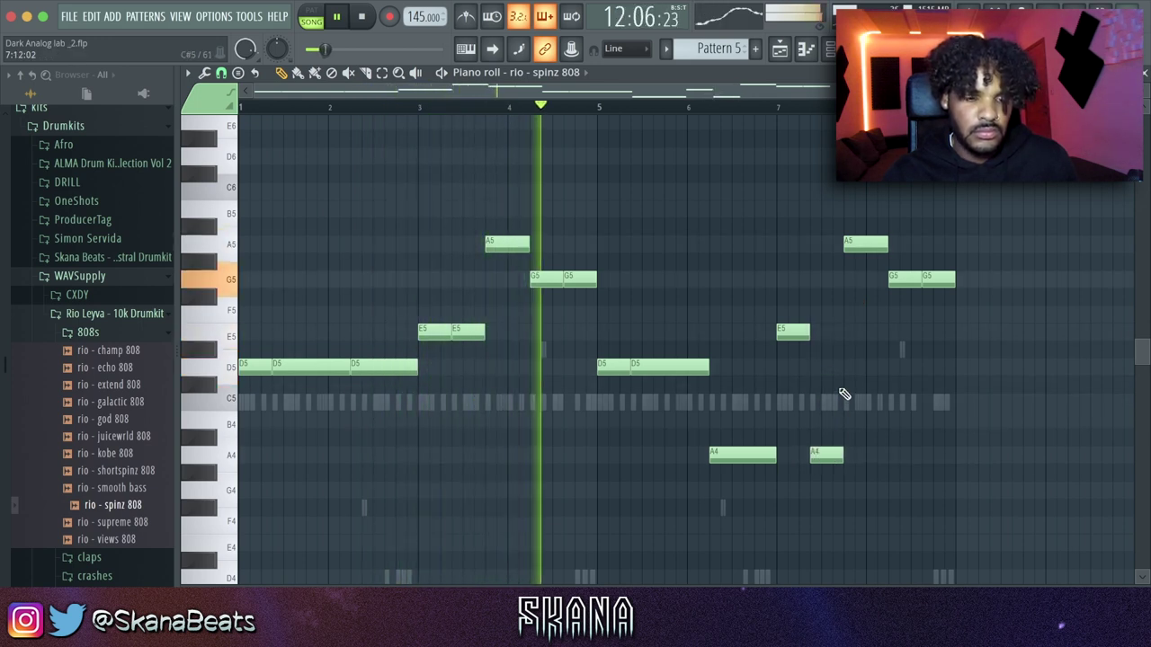
key("F6")
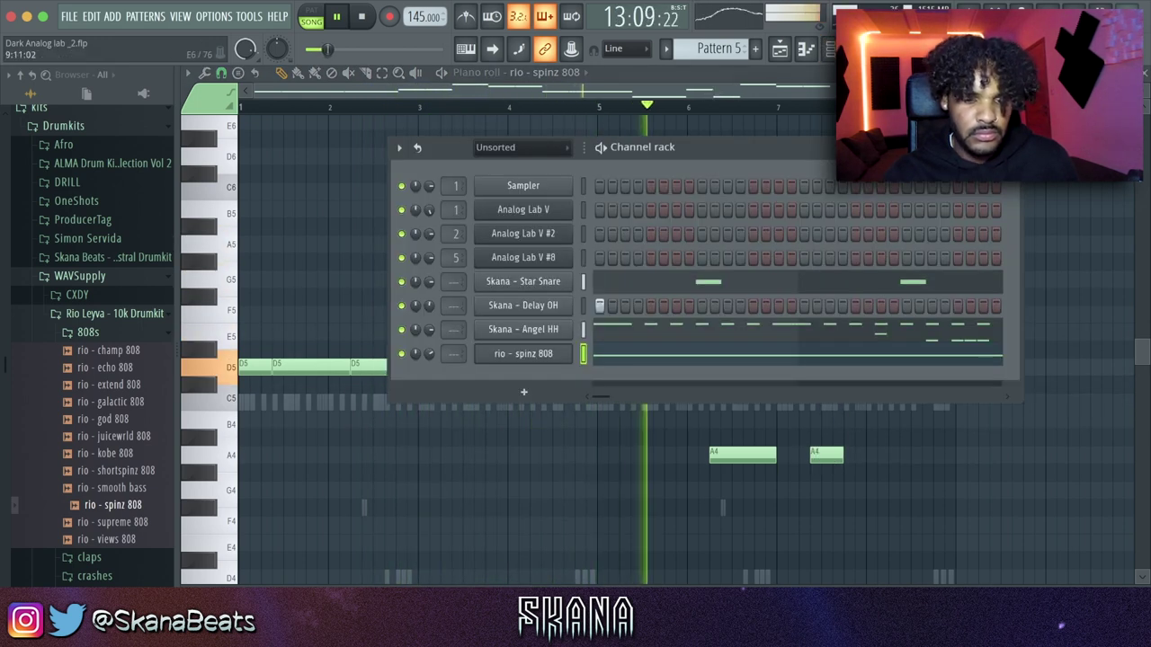
key("F6")
key("ctrl+s")
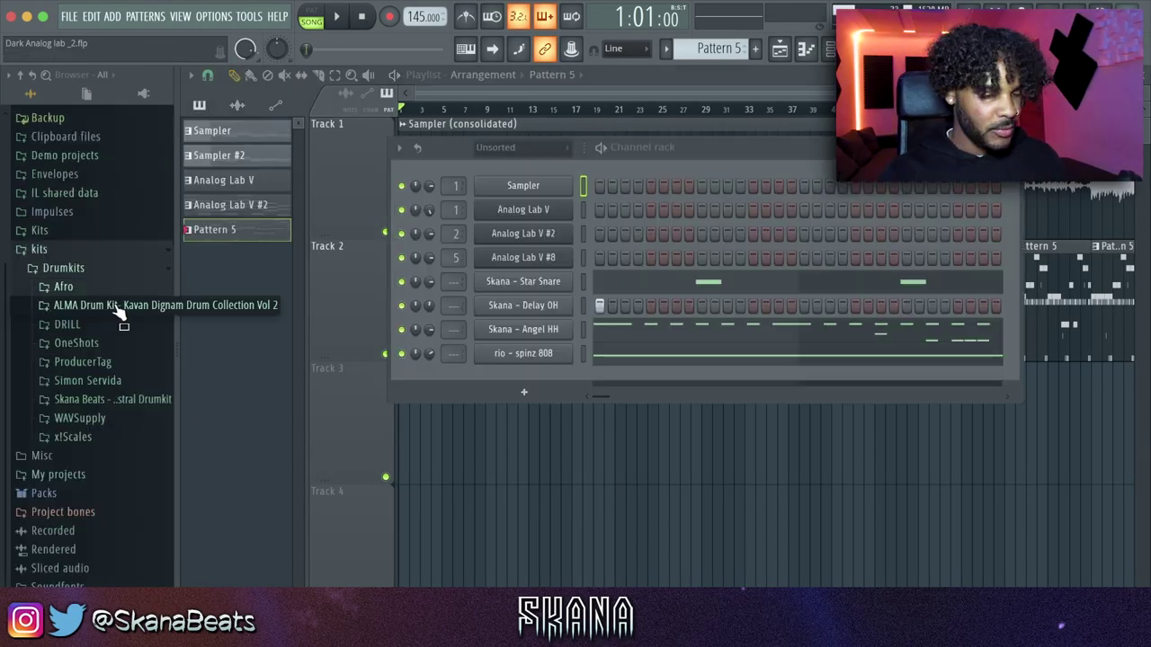
Step: Add the Bounce Snare from the ALMA Drum Kit's Essentials folder as a channel with its own hits
left_click(119, 314)
scroll(104, 367, "down", 3)
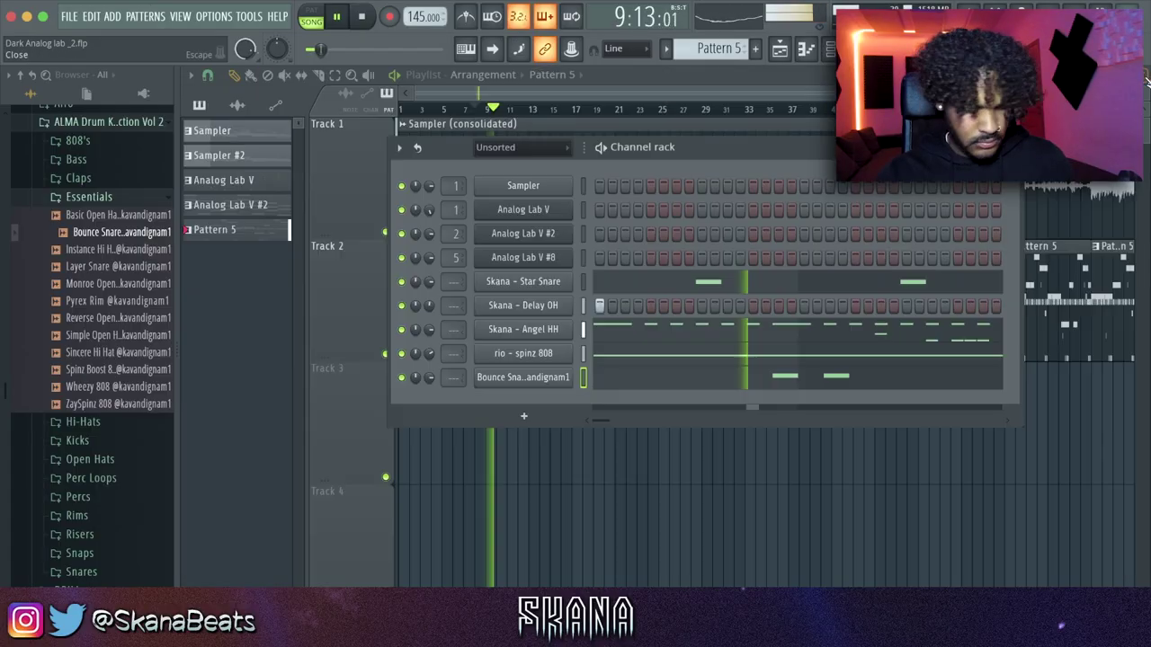
key("F7")
Step: Add an Artefacts Kick channel with a C5 pattern from the ALMA Kicks folder and swap its sample for Billboard Kick
left_click(121, 441)
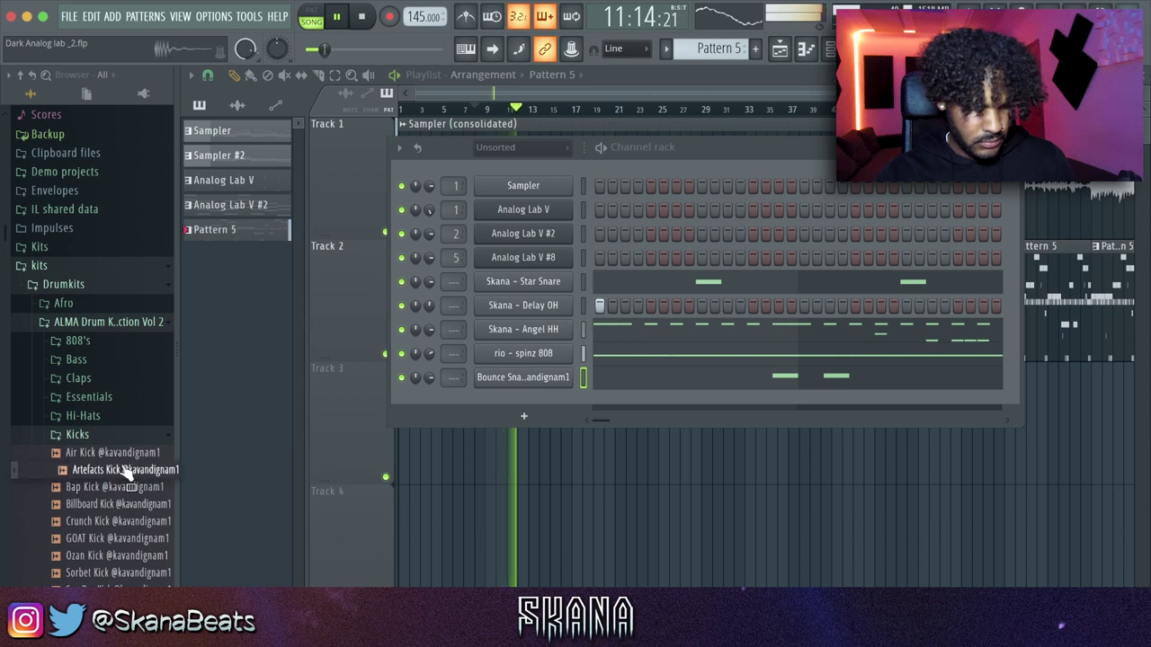
left_click_drag(568, 404, 568, 404)
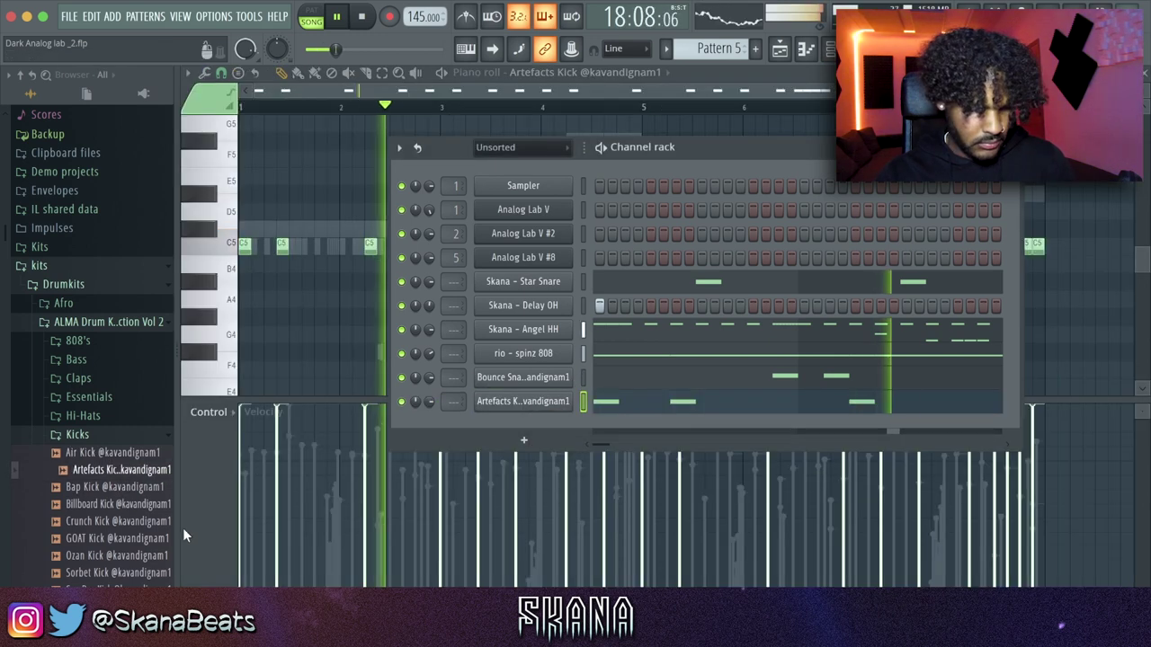
left_click(115, 505)
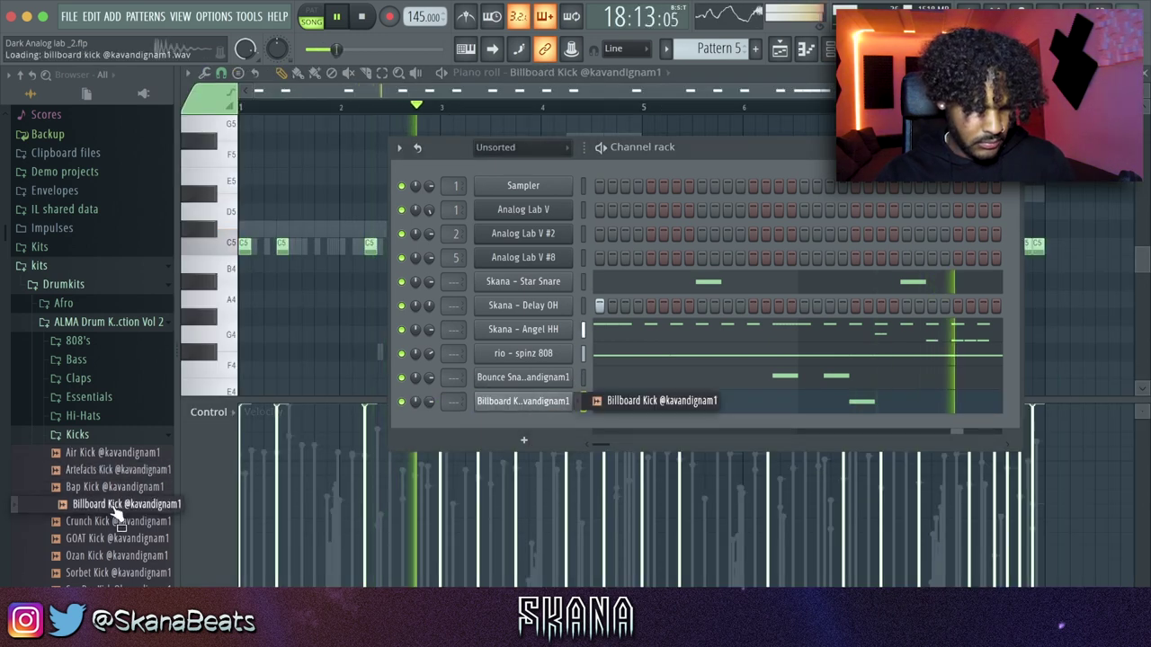
scroll(116, 506, "down", 3)
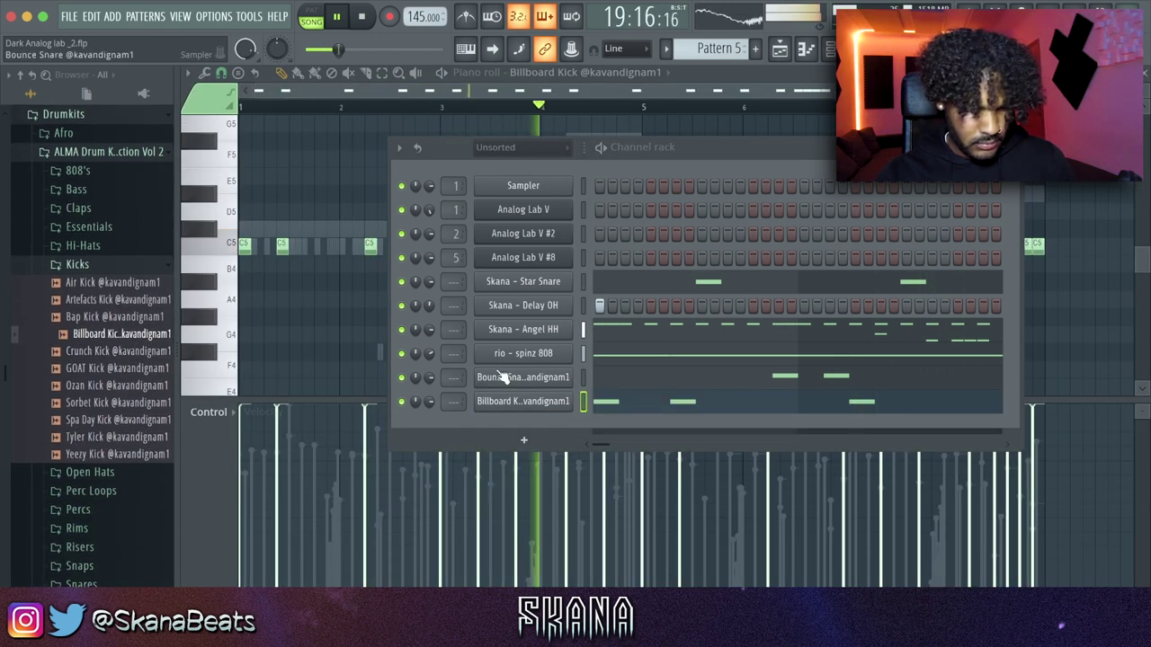
key("F6")
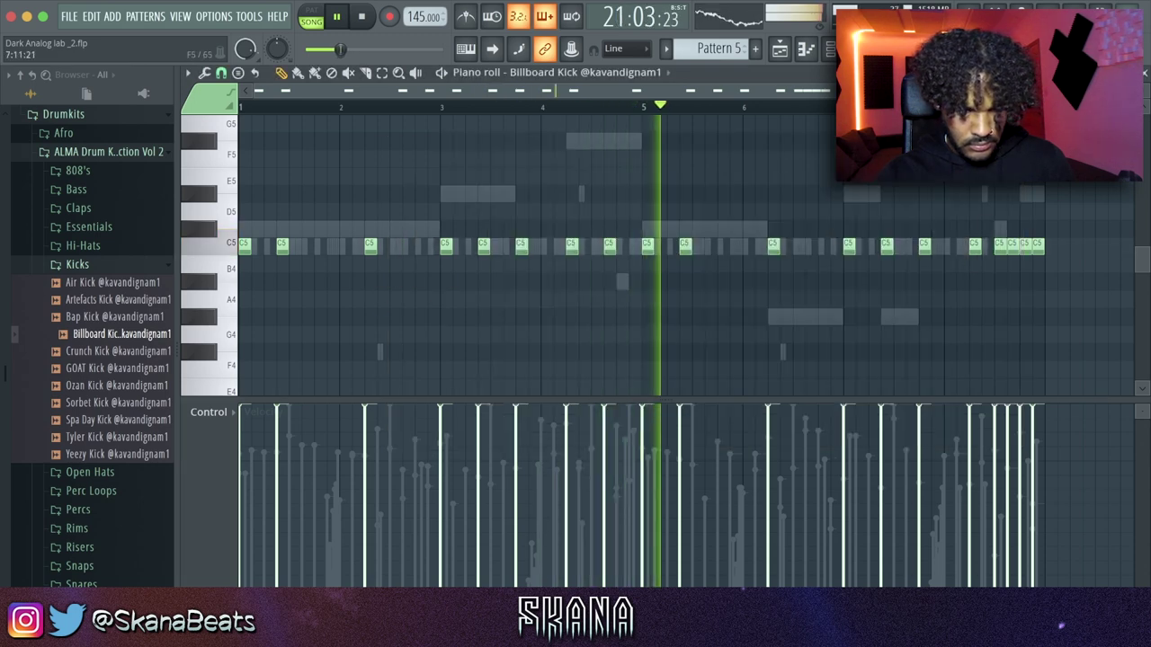
key("F6")
Step: Try reversed polarity on the Billboard Kick sample
left_click(485, 468)
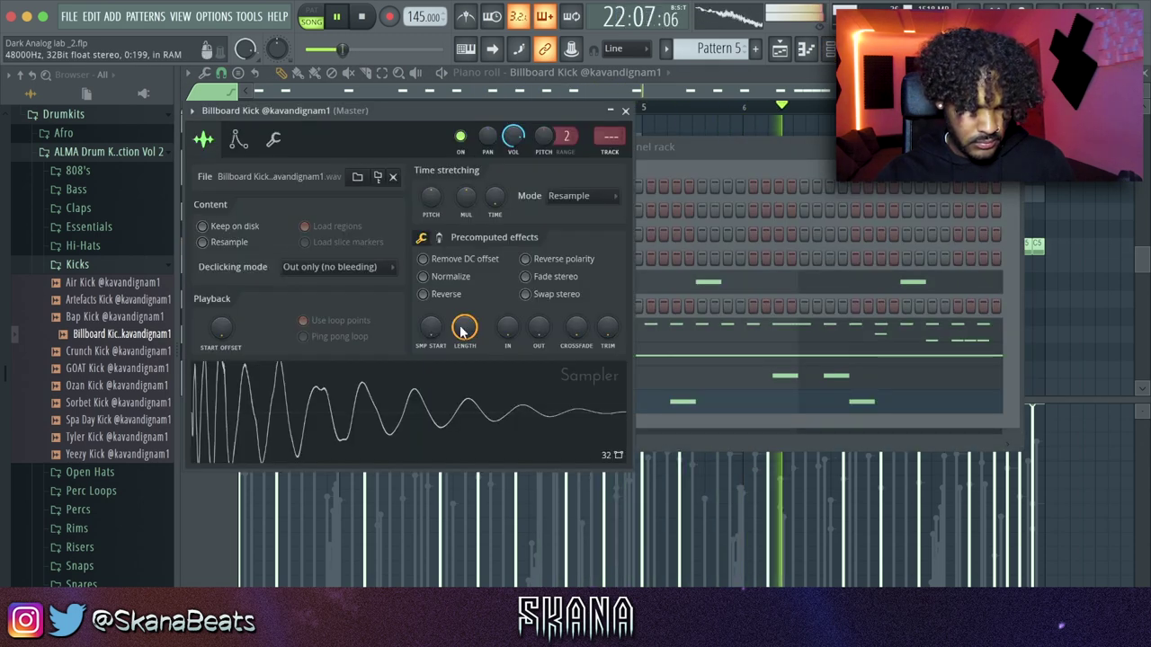
left_click(526, 259)
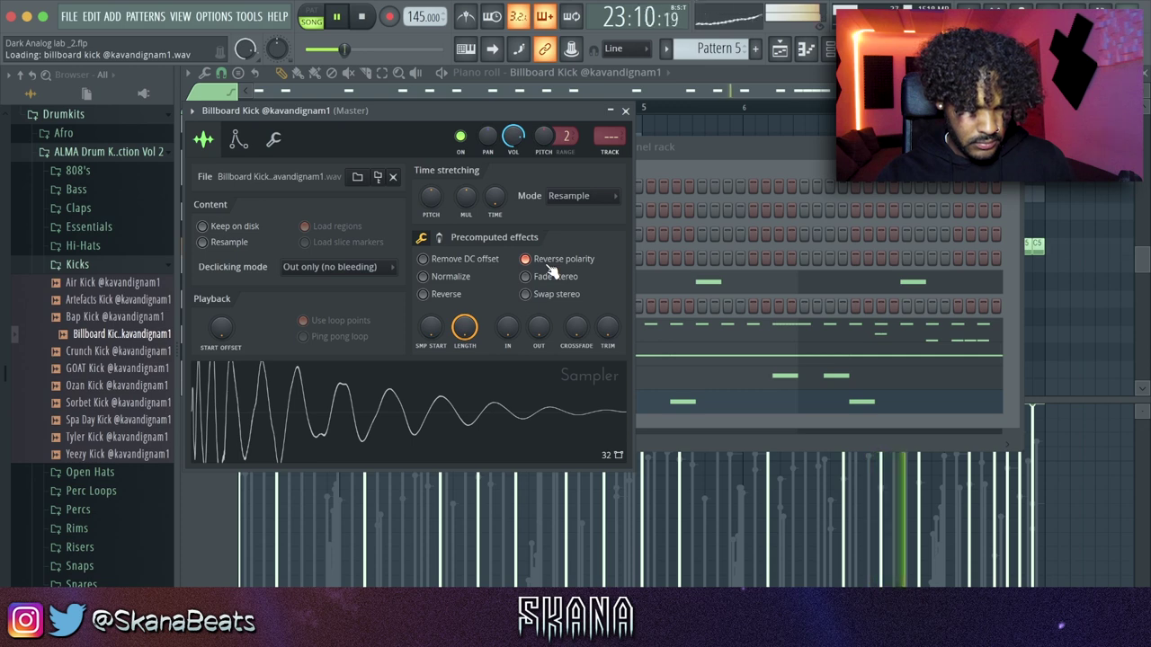
left_click(552, 267)
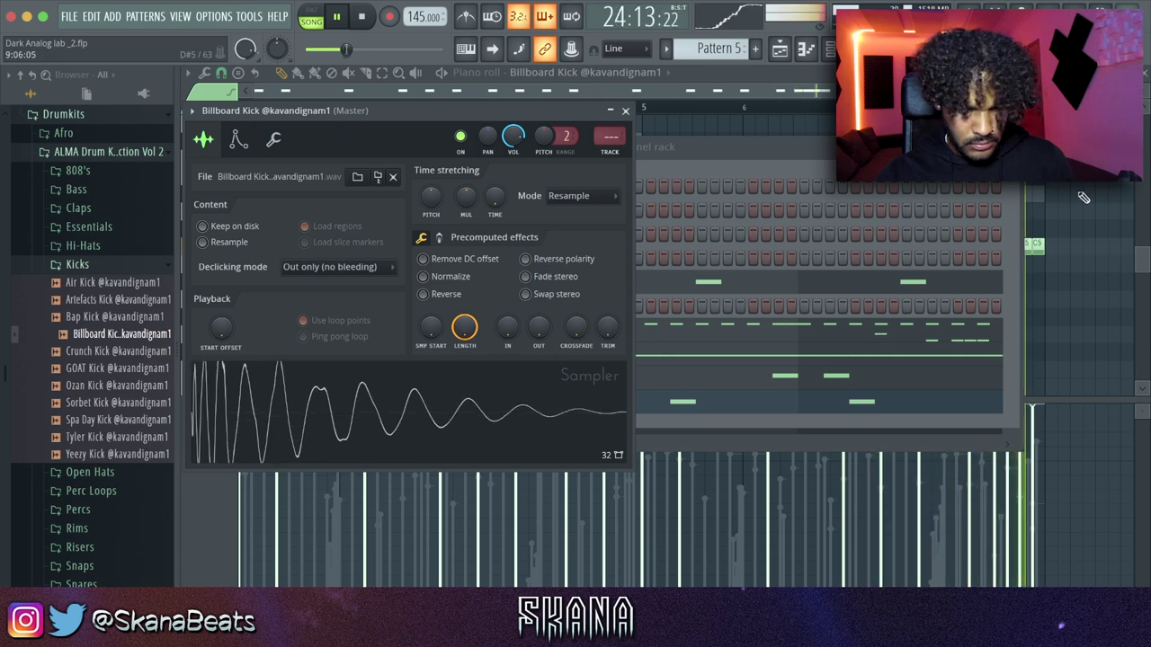
left_click(1083, 198)
Step: Delete all playlist clips that start at or after bar 73
key("F5")
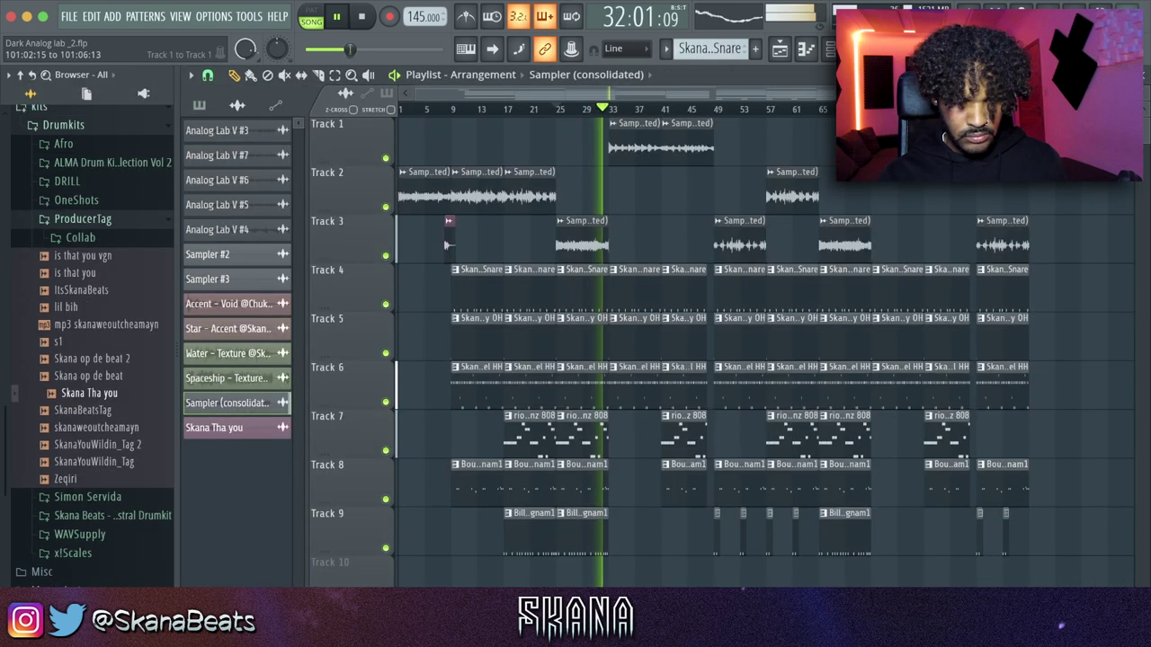
left_click_drag(1057, 180, 884, 527)
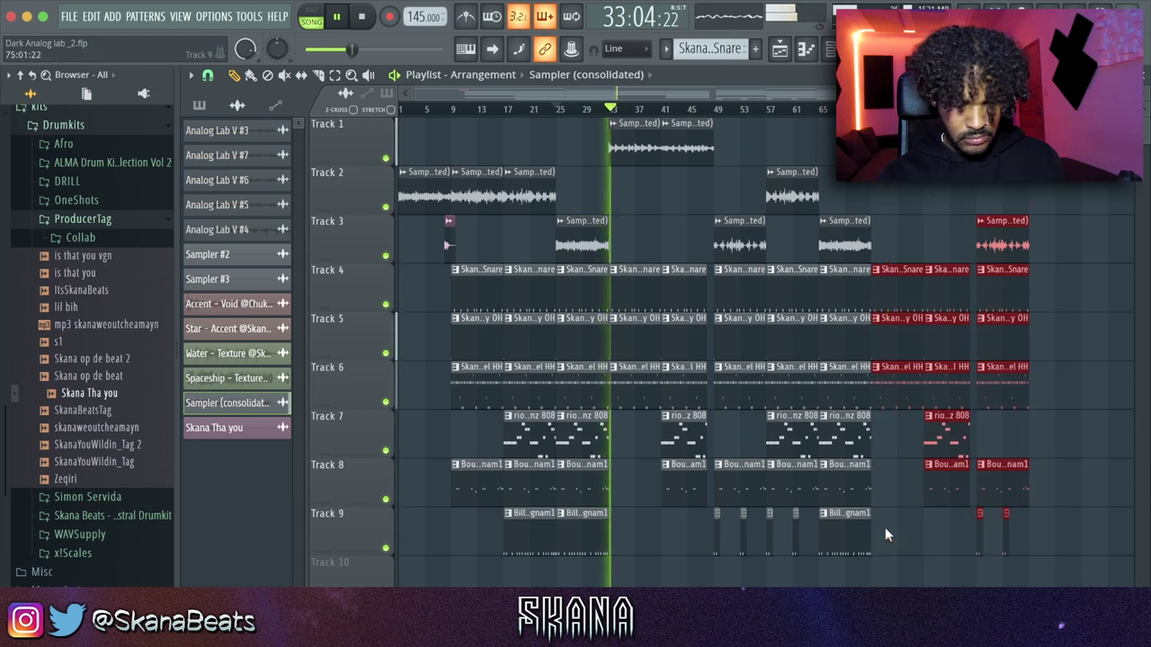
key("Delete")
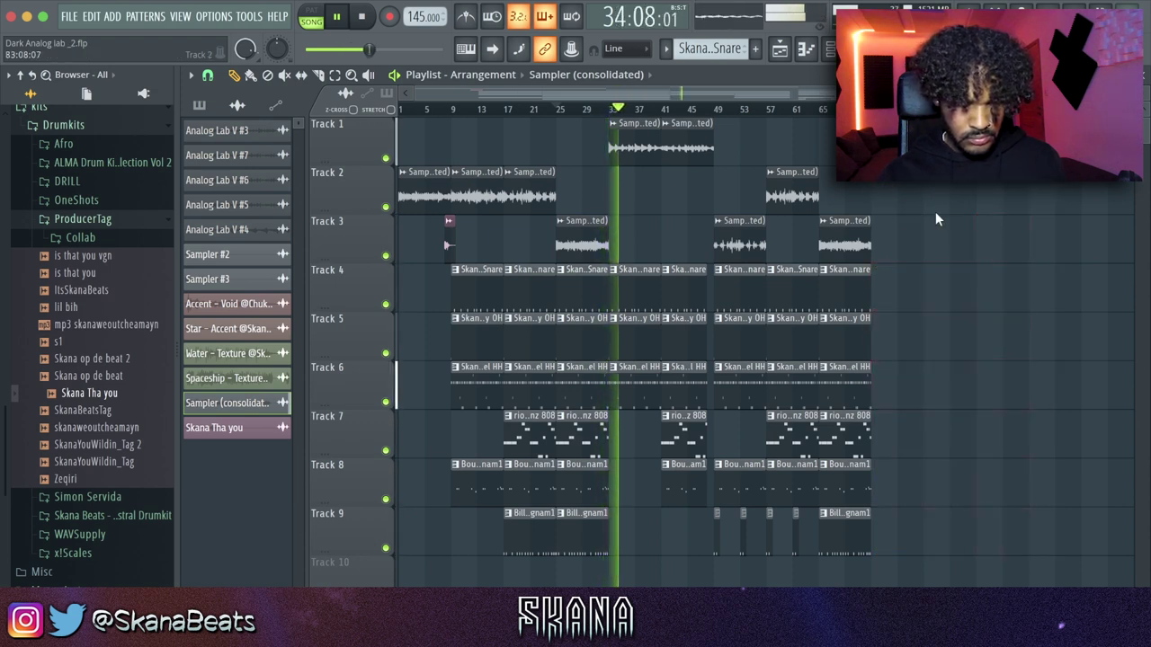
Step: Move the closing section to bar 57 and fill the space from bar 49 with melody, snare, open hat and hi-hat clips
left_click_drag(921, 122, 482, 571)
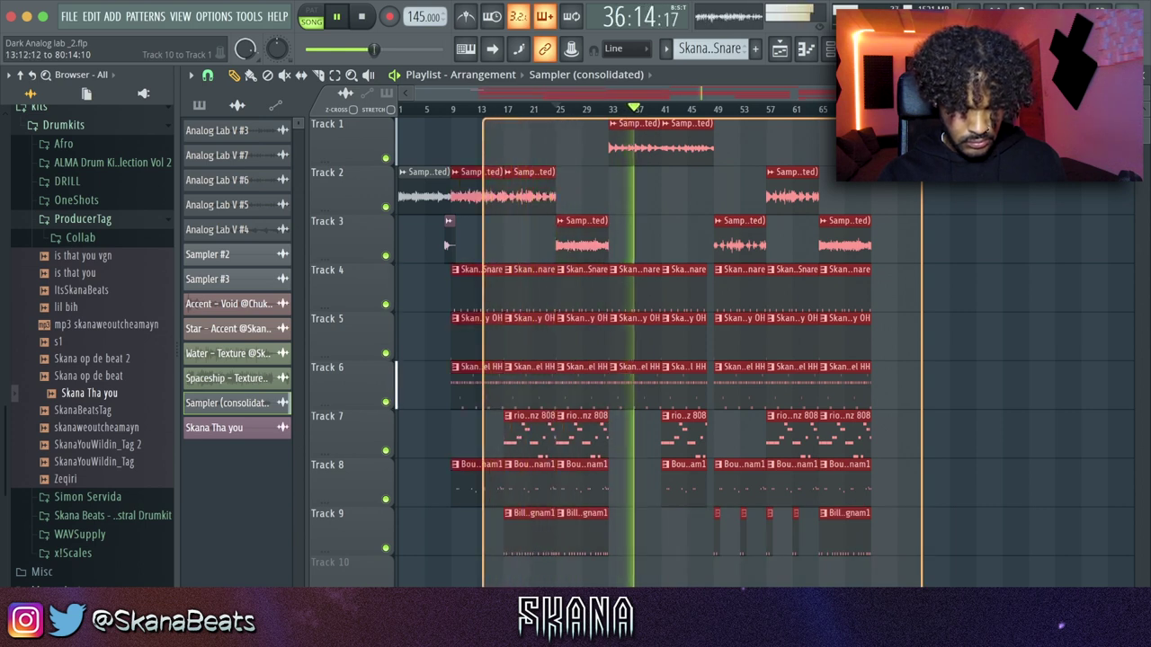
left_click(482, 571)
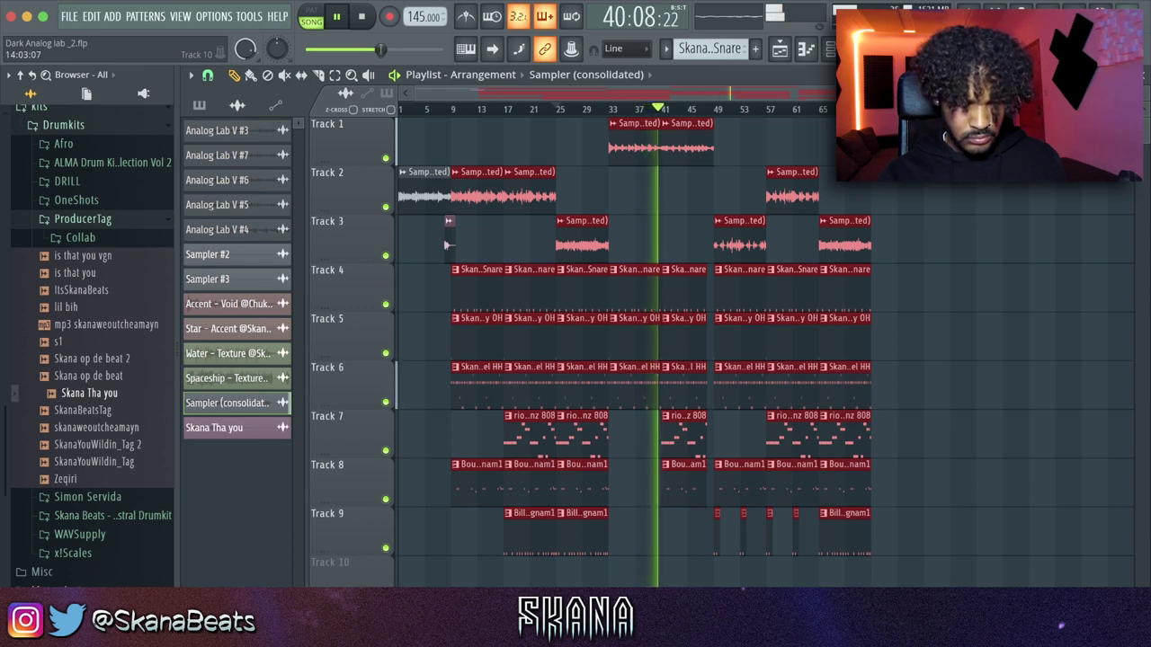
left_click_drag(940, 115, 531, 534)
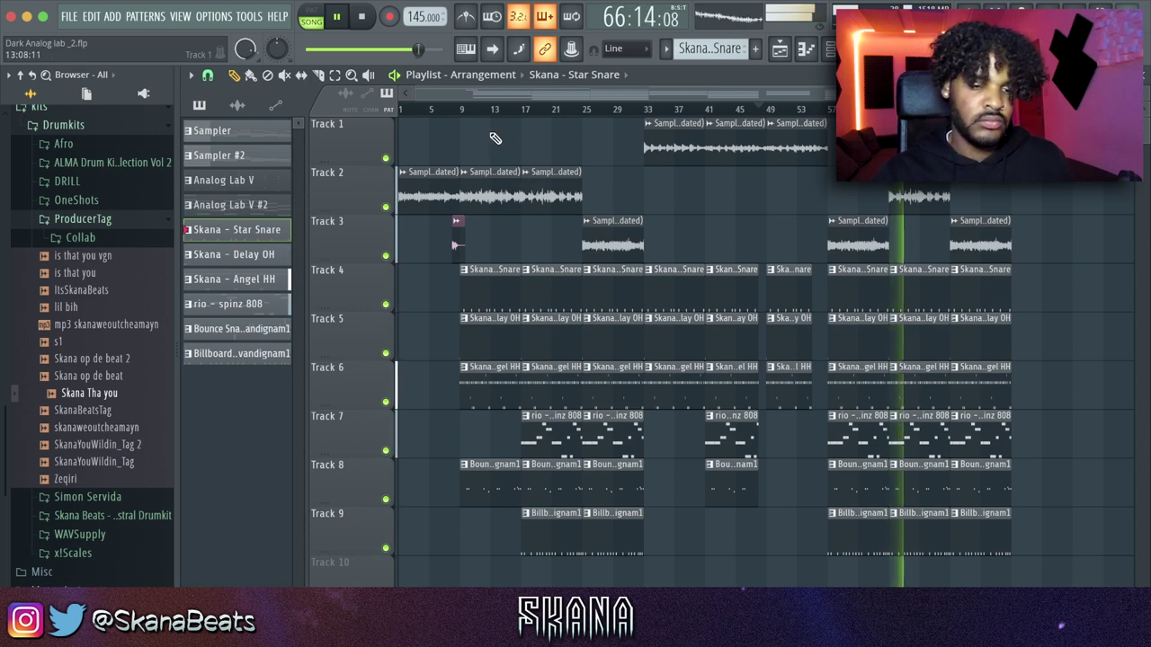
Step: Remove the section in bars 57 to 64 and move the following two sections to start at bar 57
left_click(523, 112)
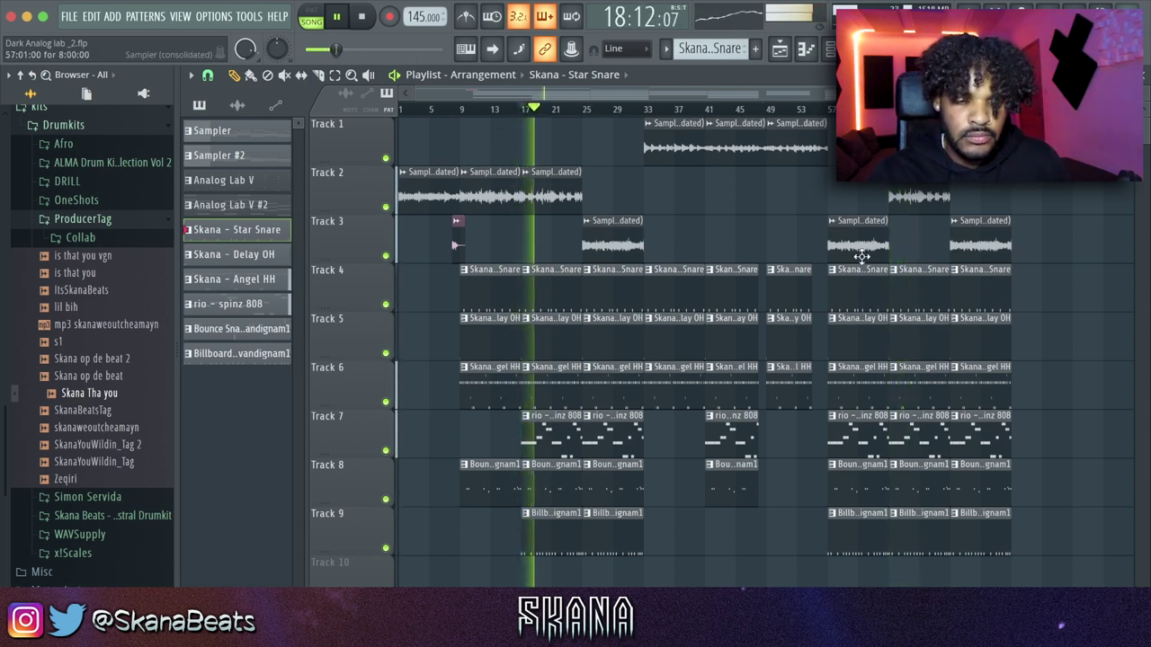
left_click_drag(861, 256, 923, 220)
key("Delete")
left_click(880, 109)
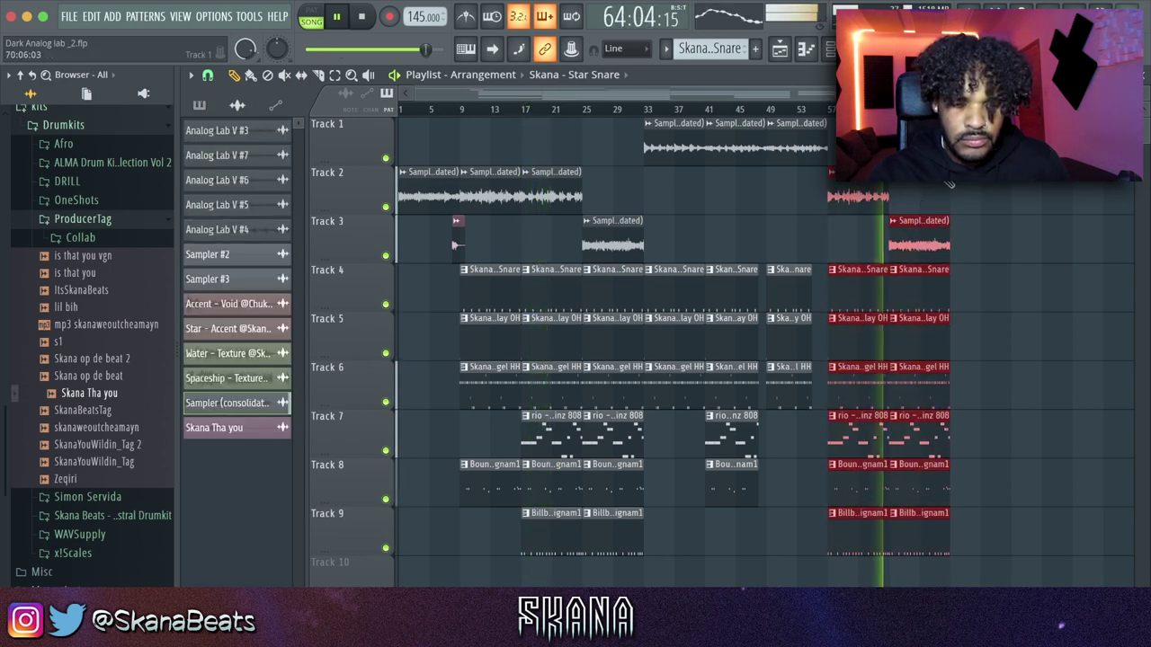
scroll(953, 108, "up", 1)
left_click(1028, 196)
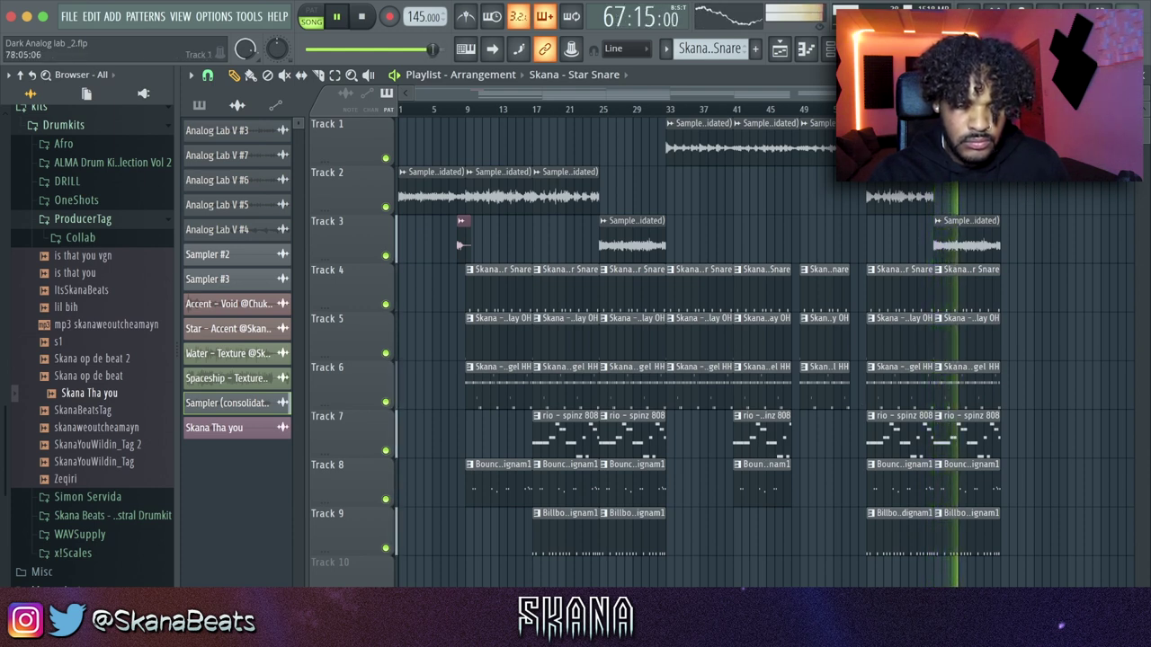
Step: Duplicate all clips in bars 33 to 72 across tracks 1 to 9 so the copy starts at bar 73
left_click_drag(1042, 121, 705, 514)
key("ctrl+b")
scroll(706, 514, "right", 4)
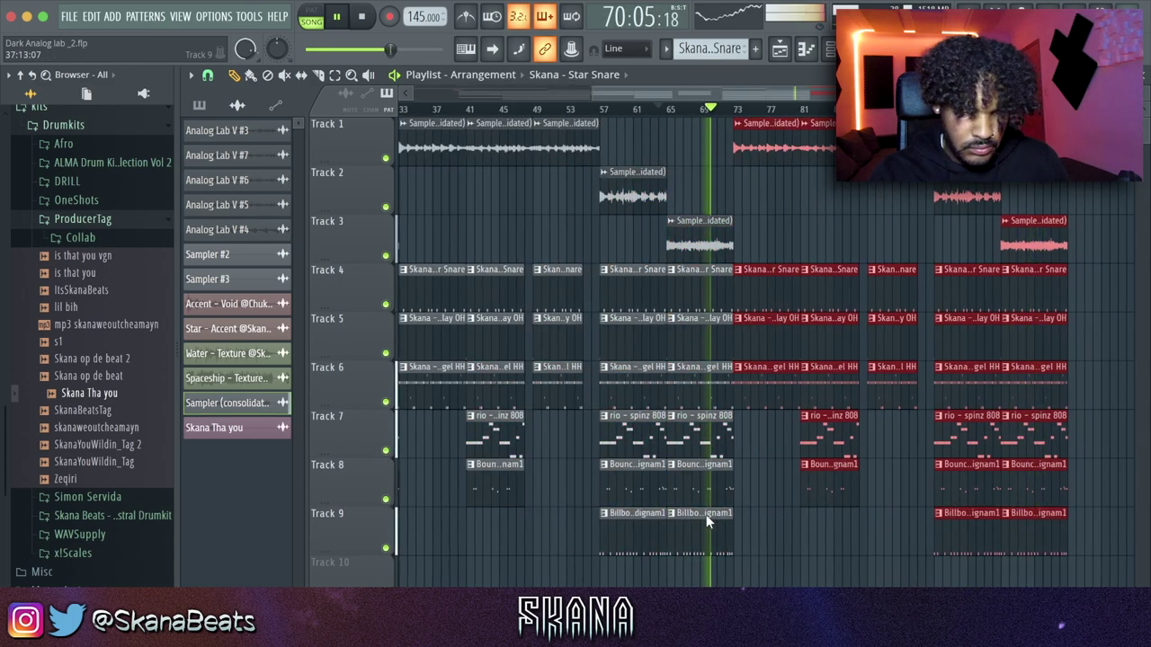
left_click(706, 515)
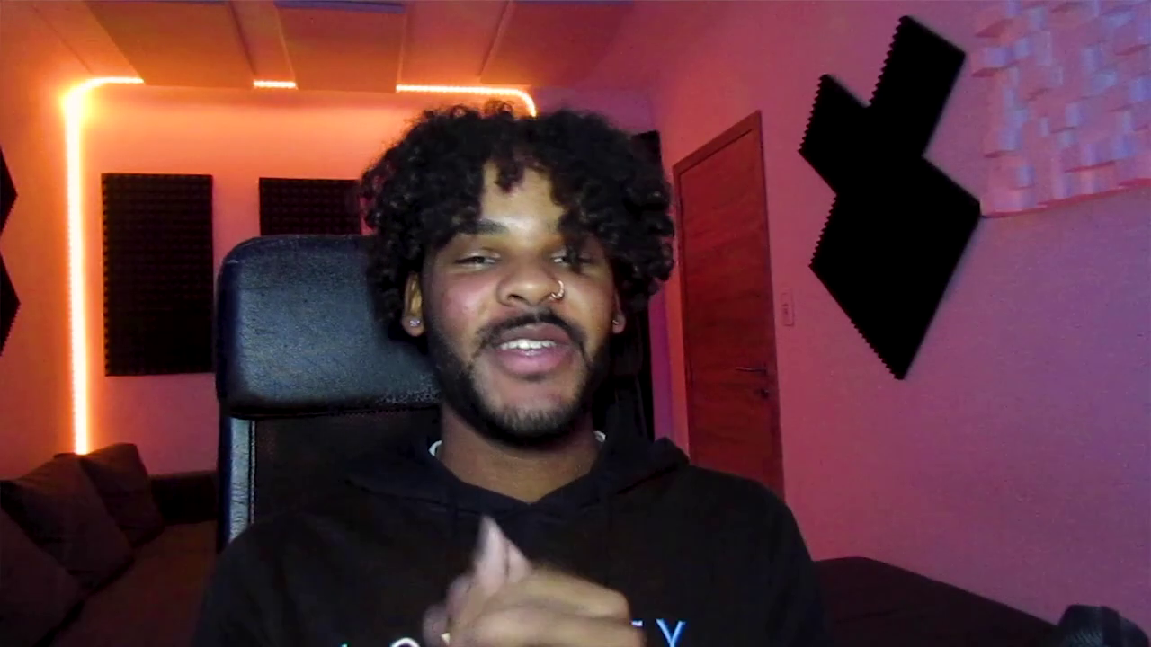